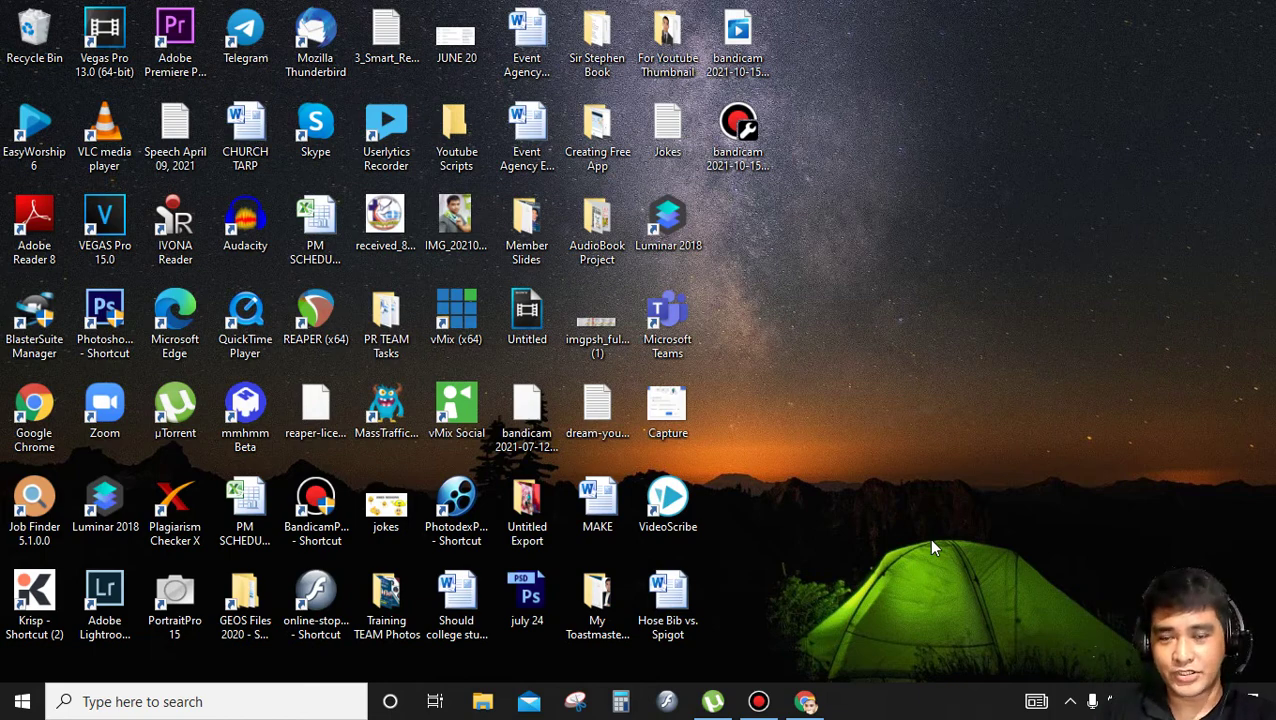
Bring Chrome forward and glance at the G2 reviews before the VideoScribe pricing page
left_click(805, 701)
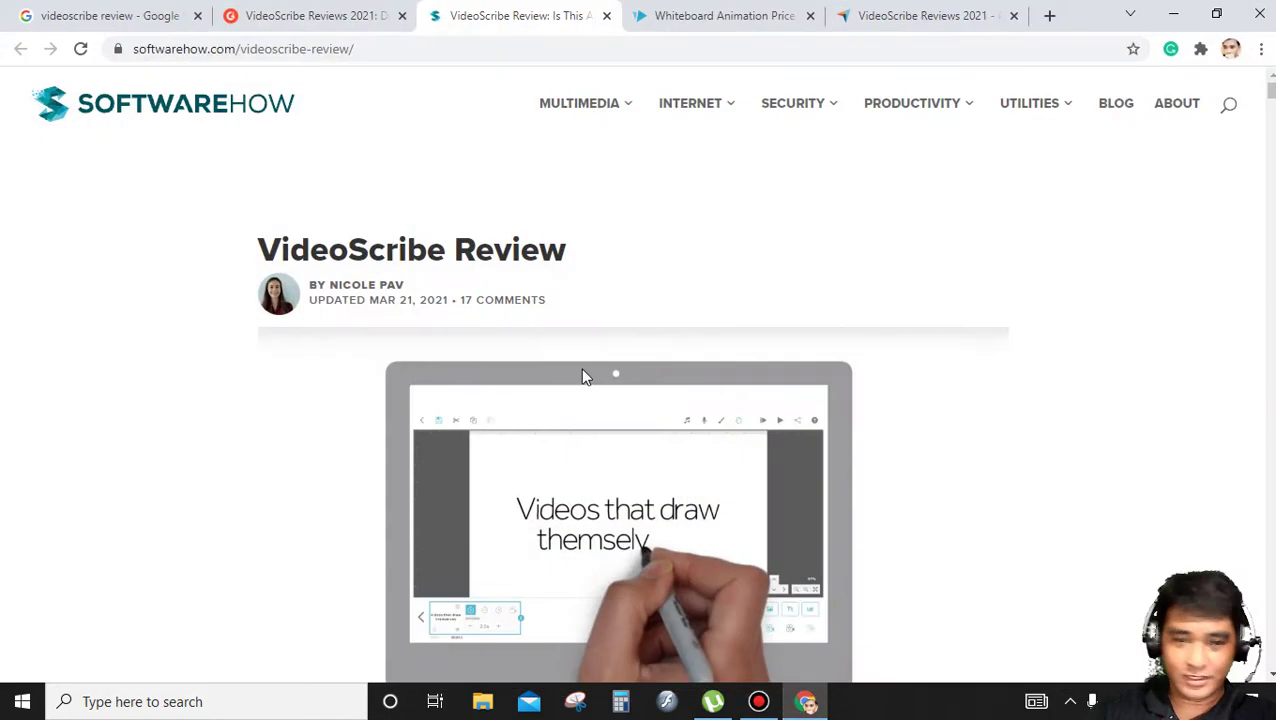
left_click(285, 14)
left_click(760, 15)
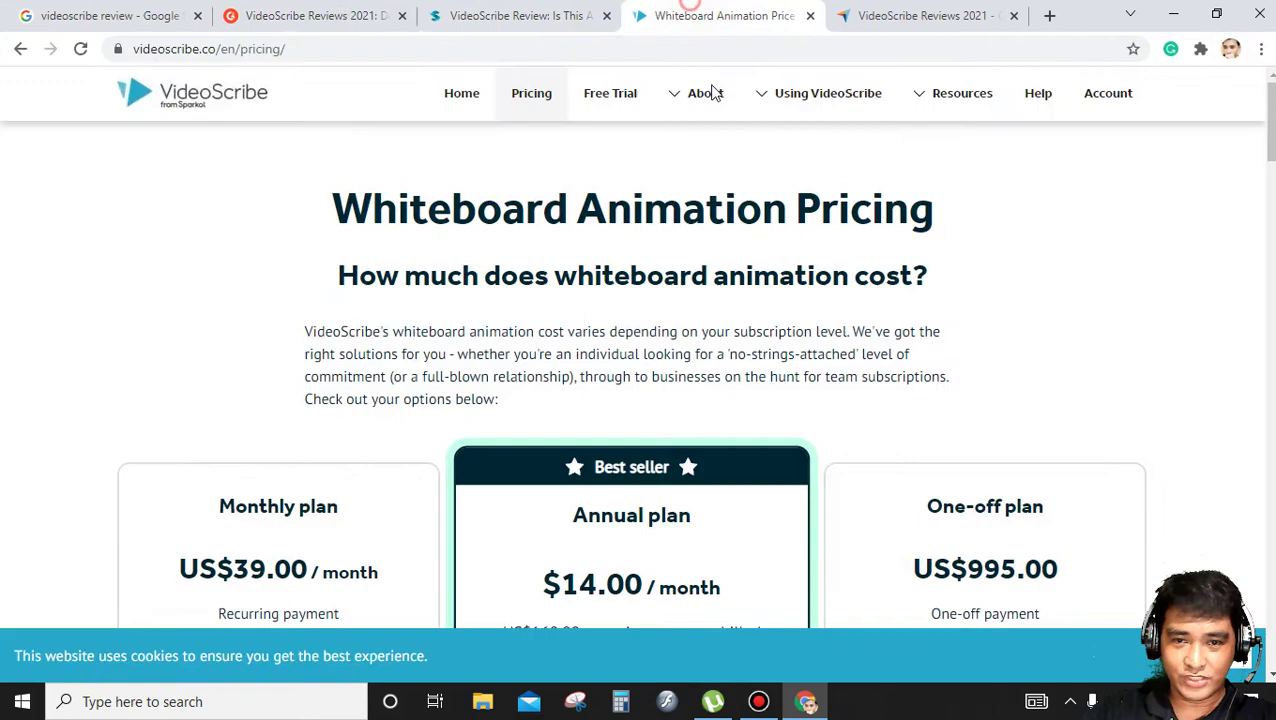
scroll(714, 234, "down", 1)
Check the Capterra and SoftwareHow reviews, ending on the Monthly, Annual and One-off pricing plans
key("ctrl+Tab")
scroll(786, 262, "down", 2)
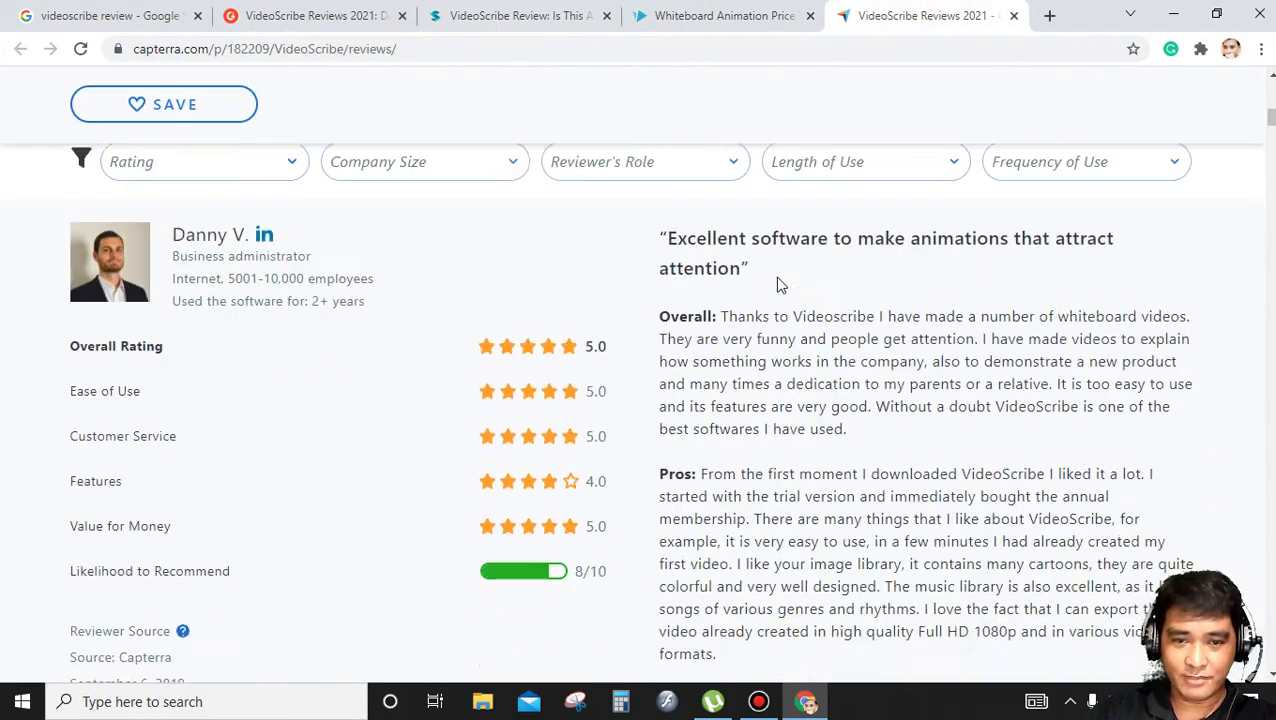
scroll(786, 262, "up", 5)
left_click(766, 12)
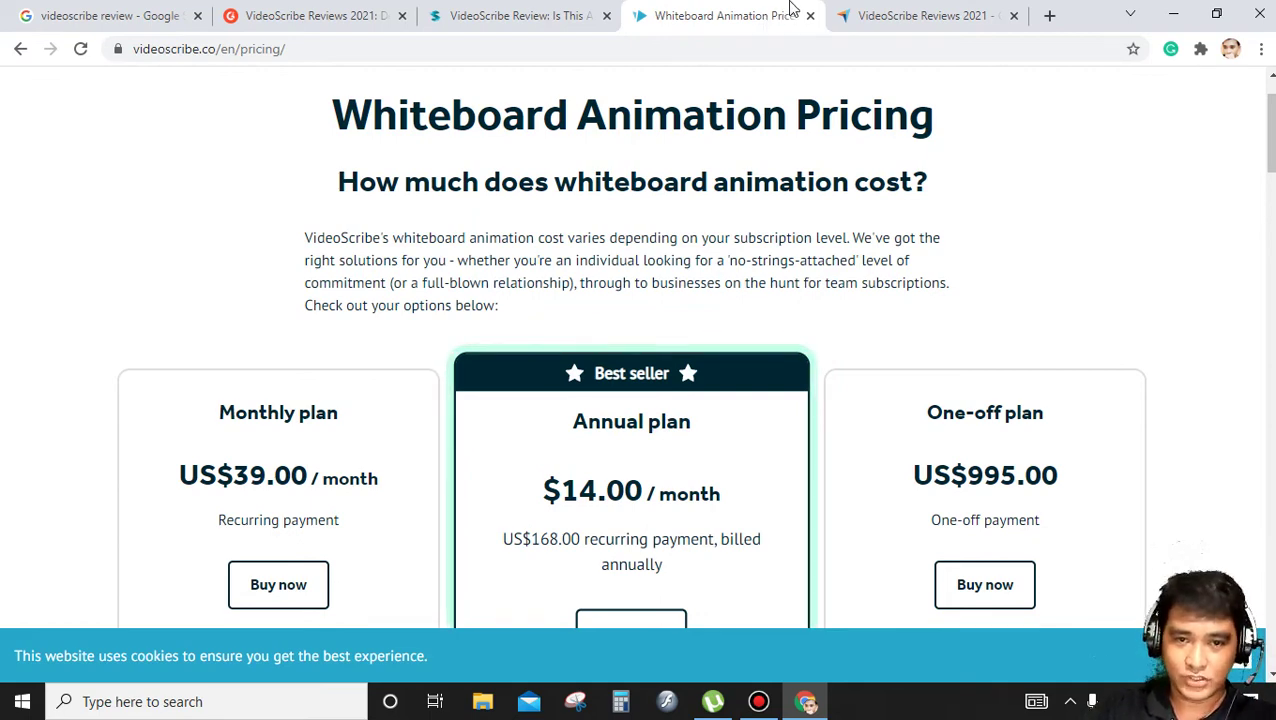
left_click(515, 15)
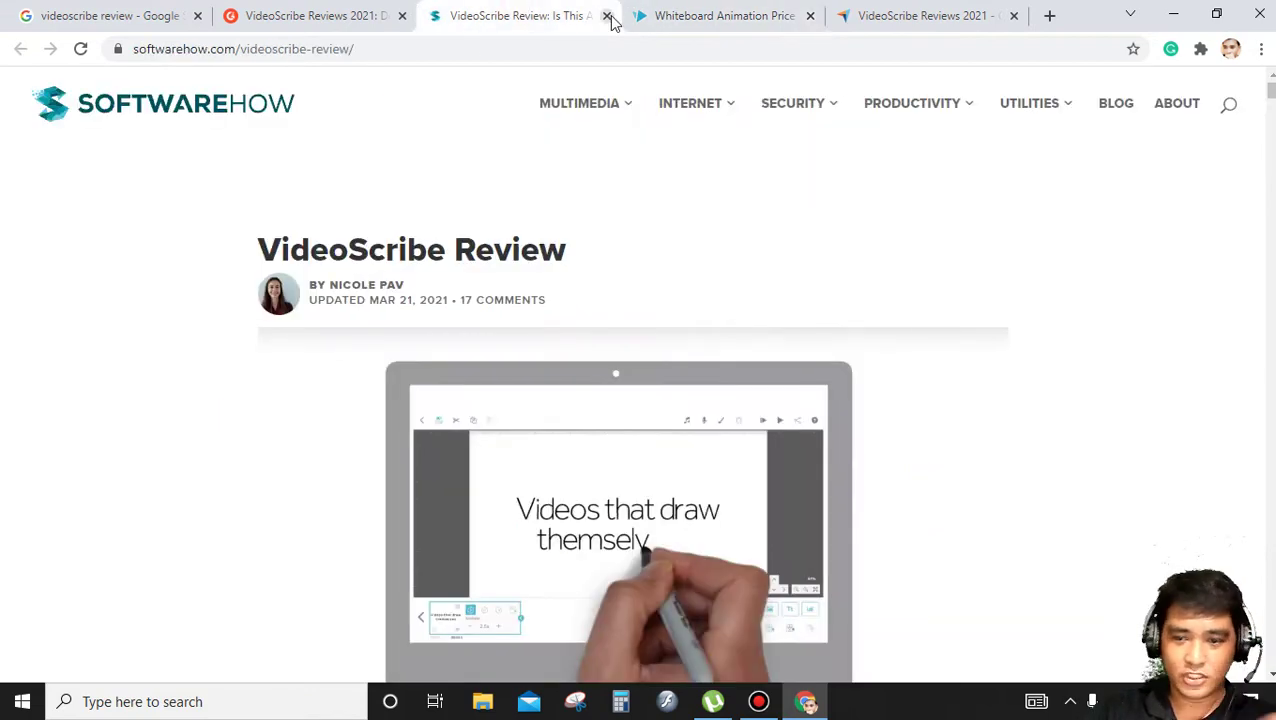
left_click(720, 10)
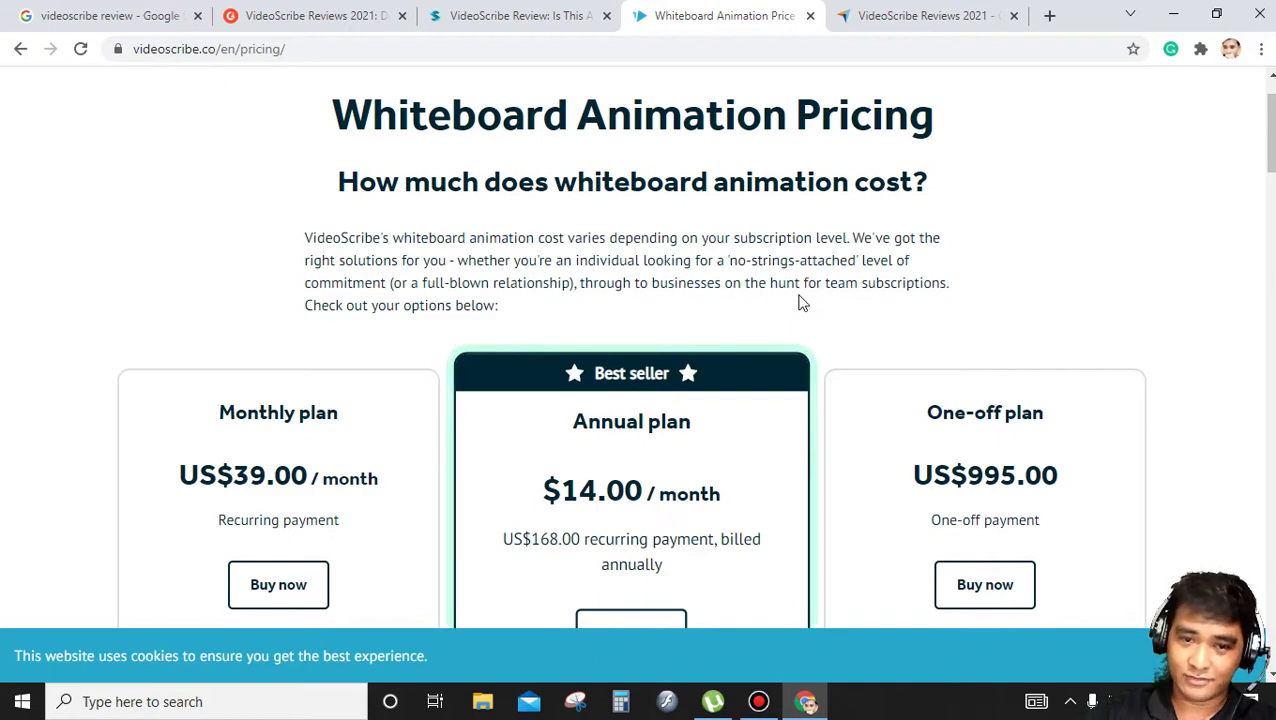
scroll(433, 305, "down", 2)
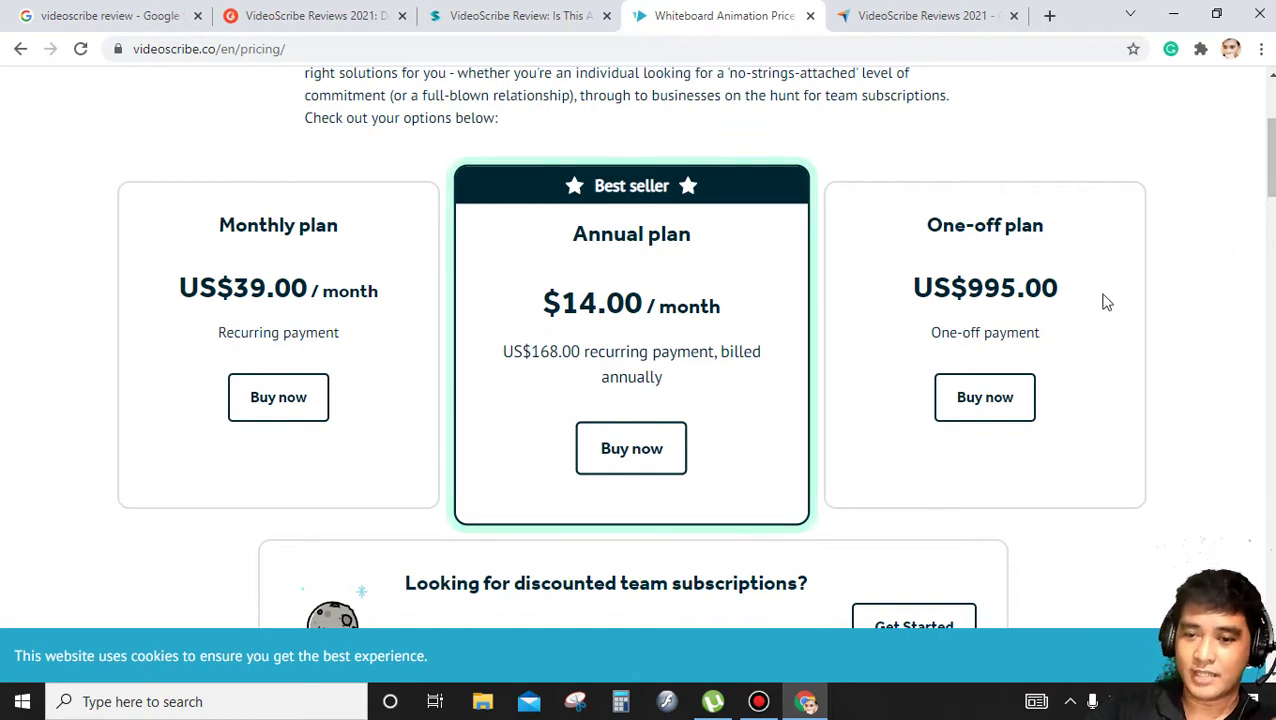
scroll(1060, 292, "down", 5)
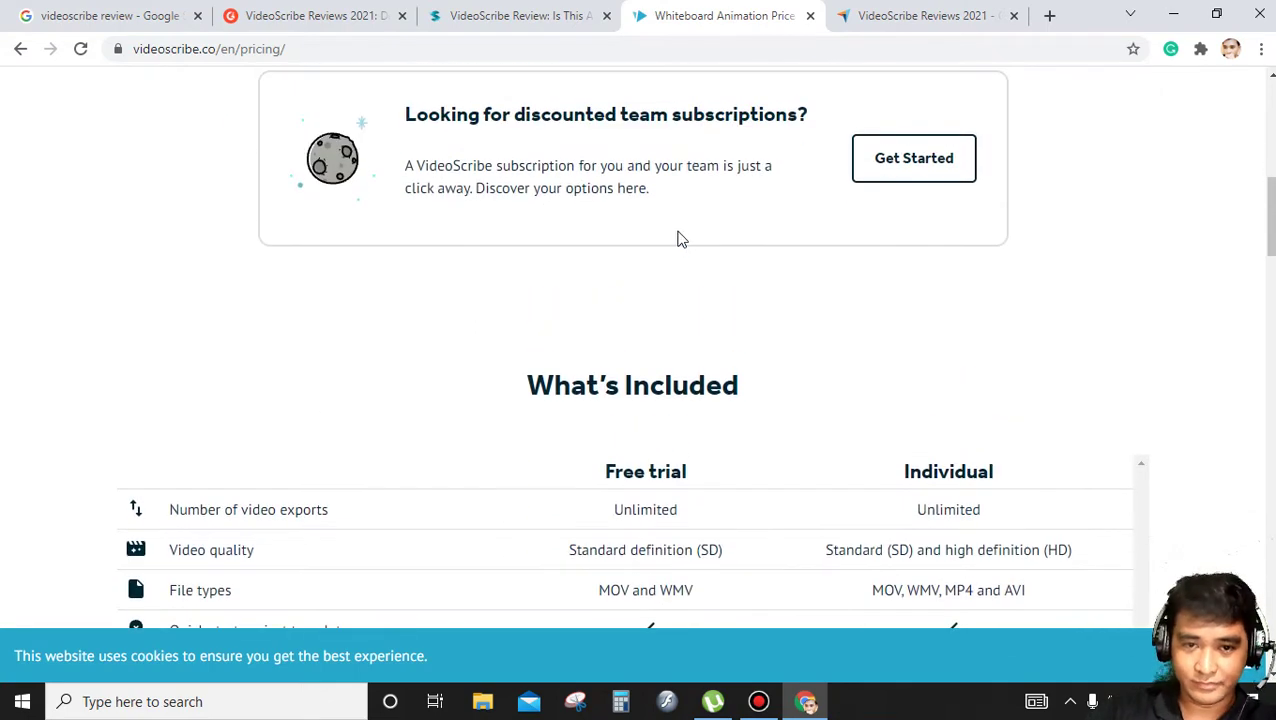
scroll(643, 200, "down", 3)
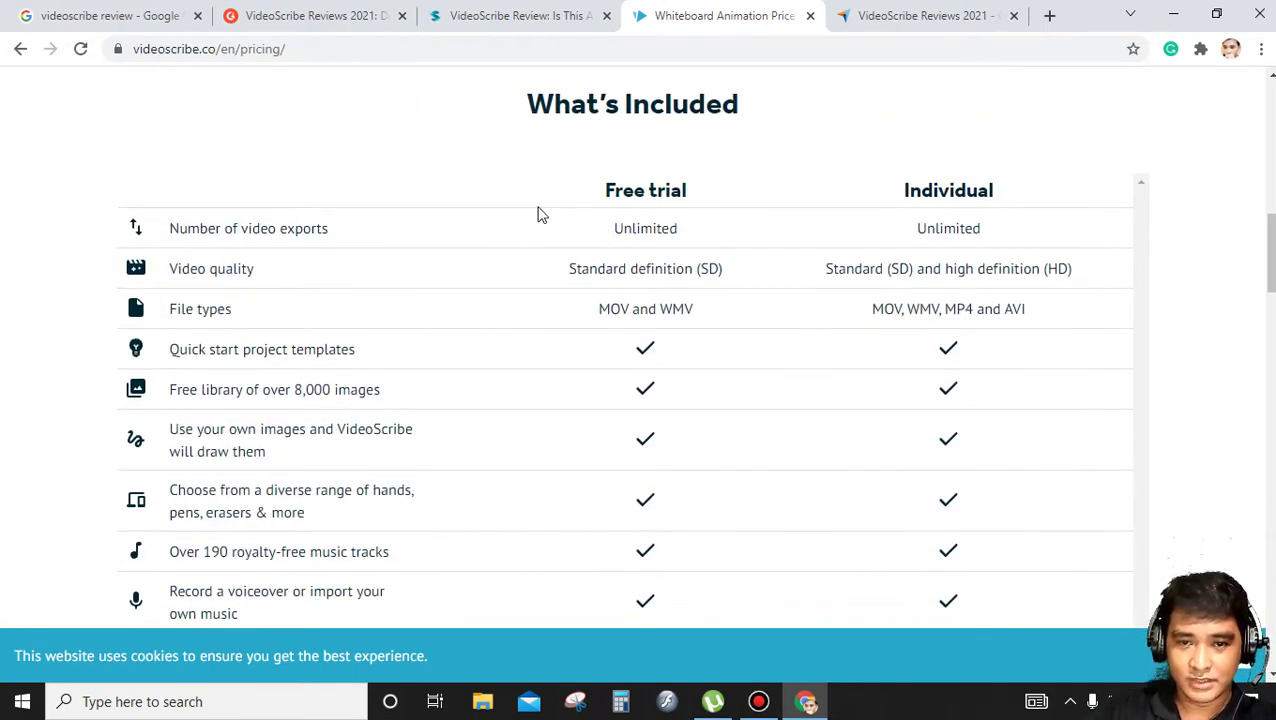
scroll(733, 177, "up", 3)
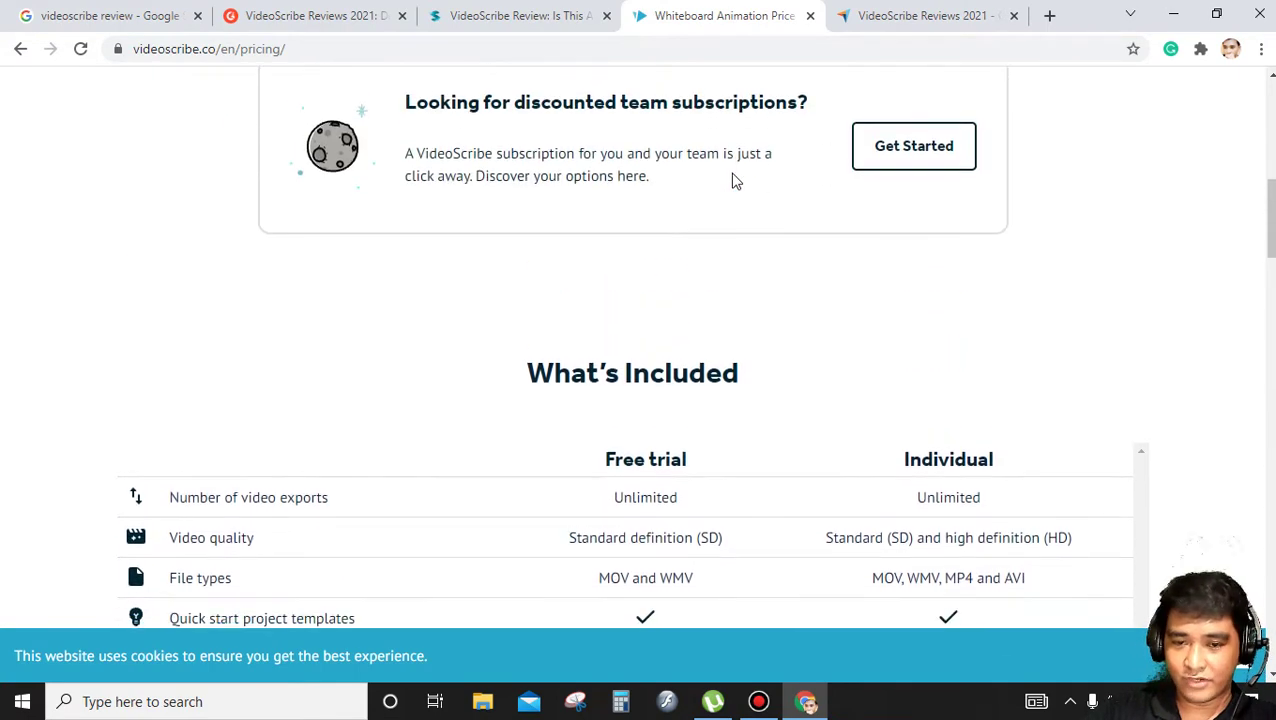
scroll(735, 180, "down", 2)
scroll(965, 270, "down", 1)
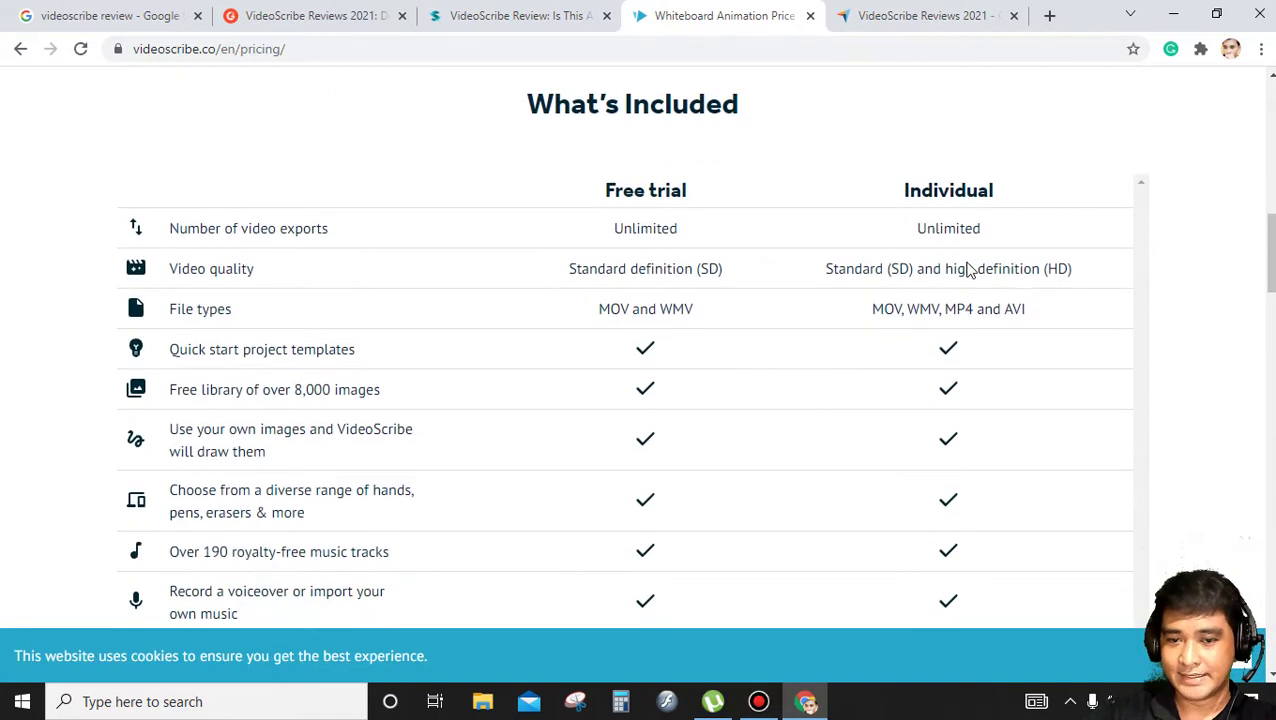
scroll(966, 268, "down", 1)
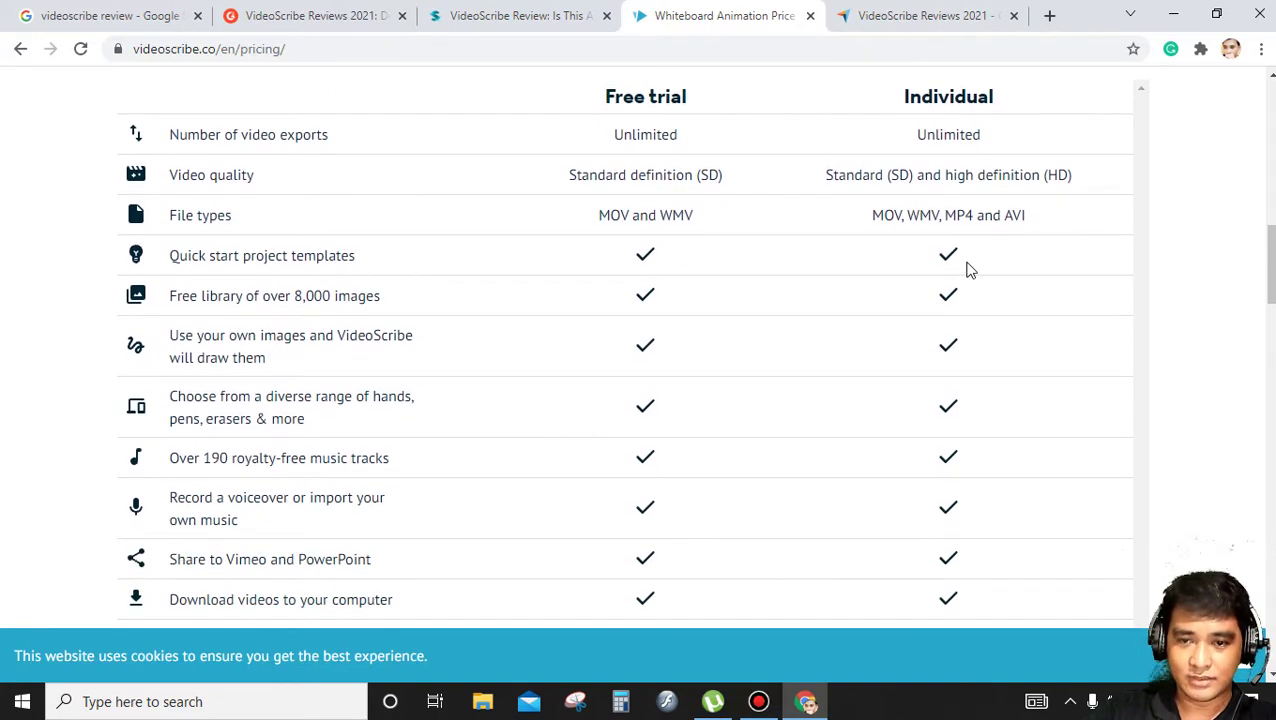
scroll(900, 240, "up", 3)
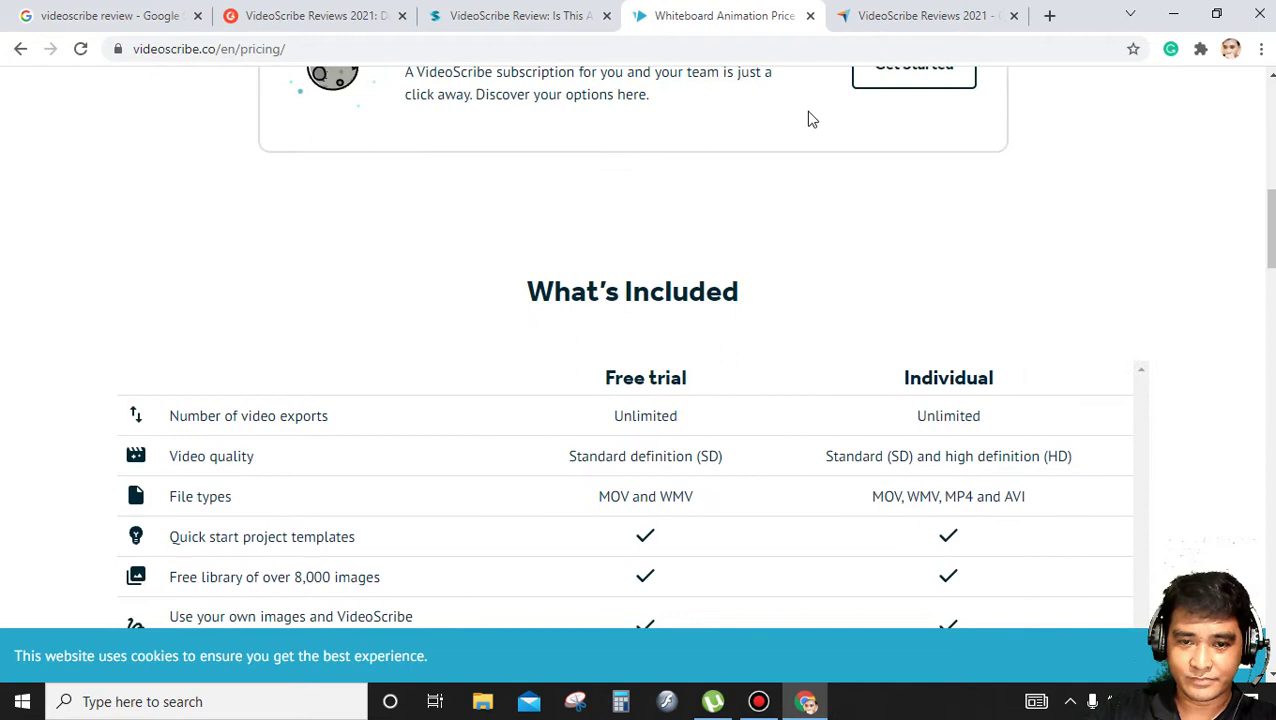
scroll(746, 322, "down", 2)
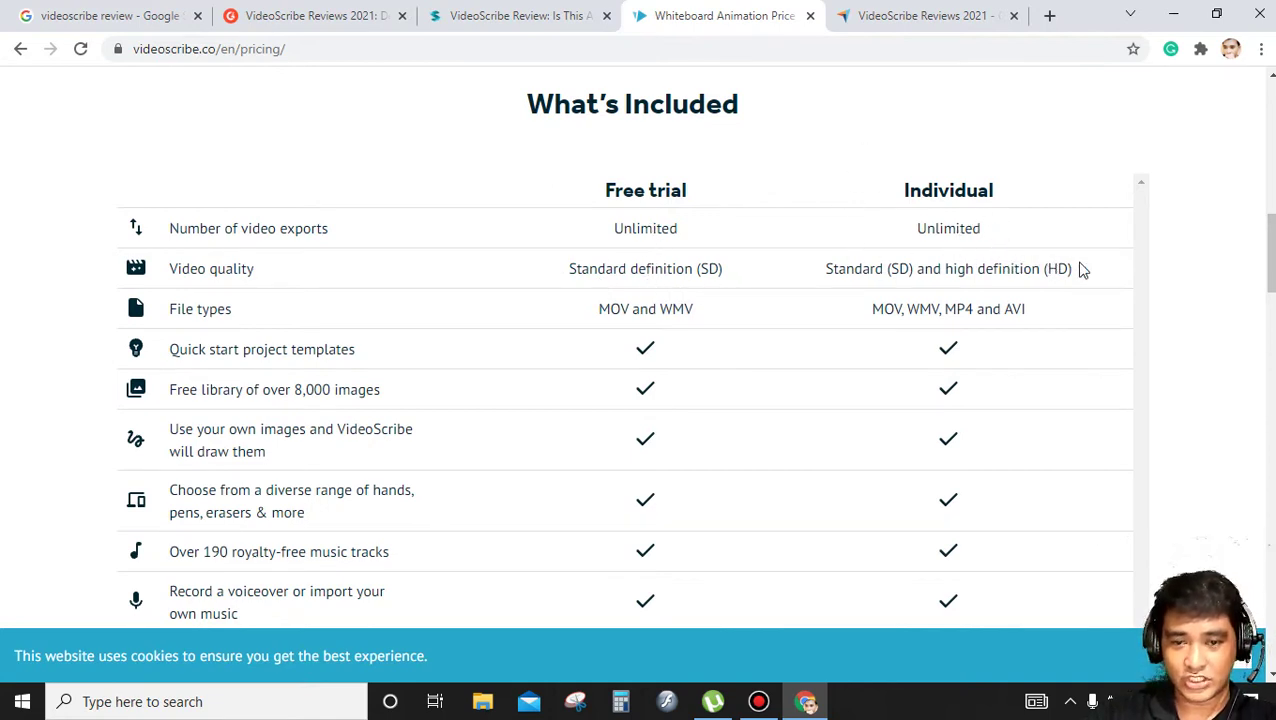
scroll(800, 288, "down", 7)
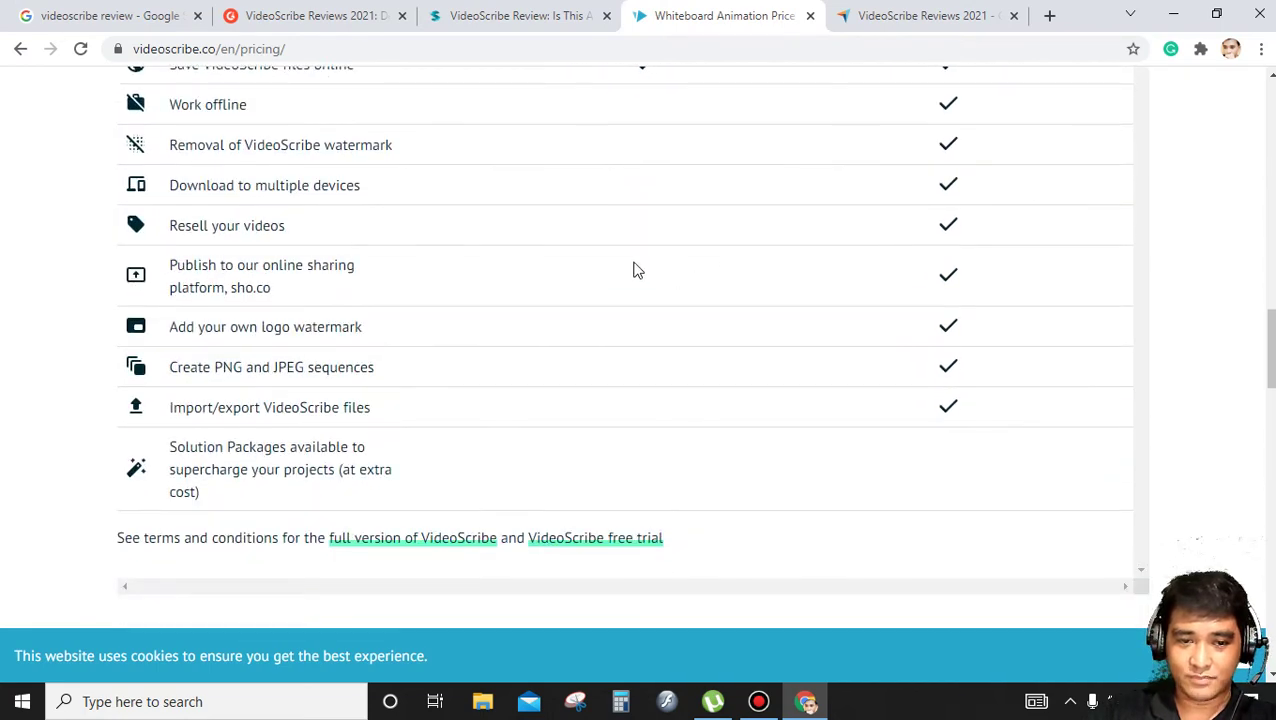
scroll(720, 270, "up", 2)
scroll(563, 276, "up", 4)
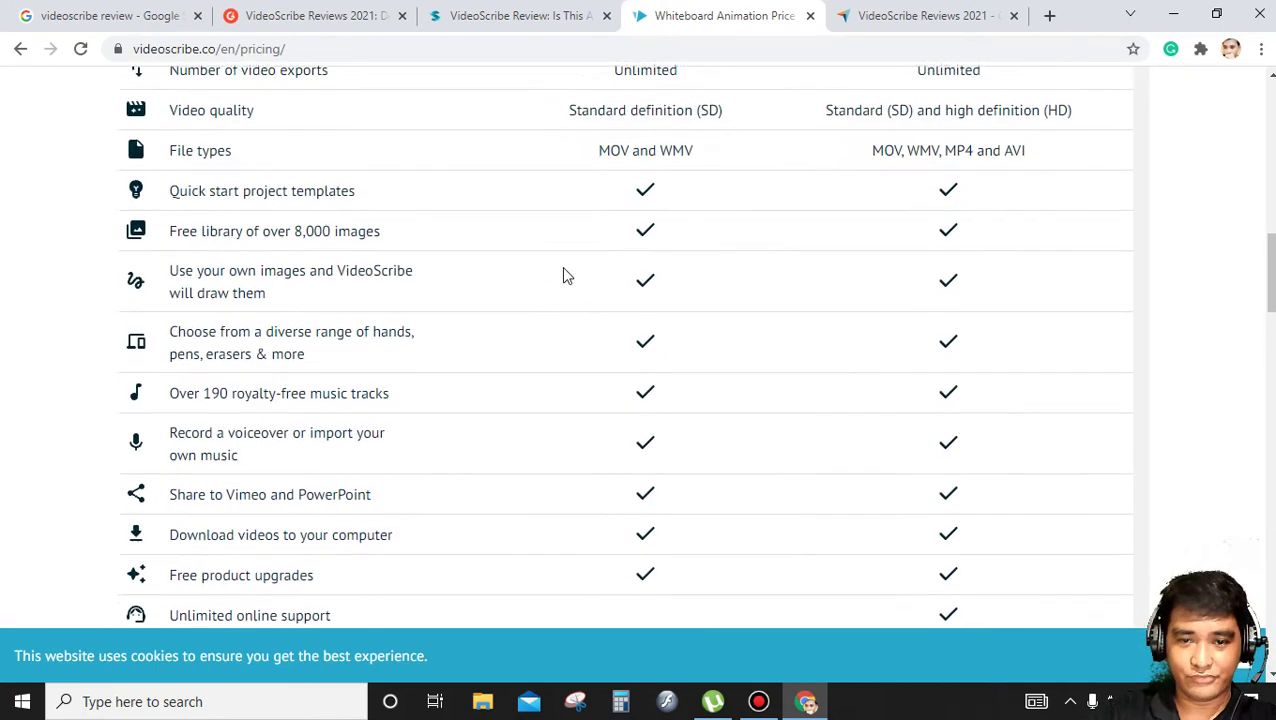
scroll(563, 276, "up", 1)
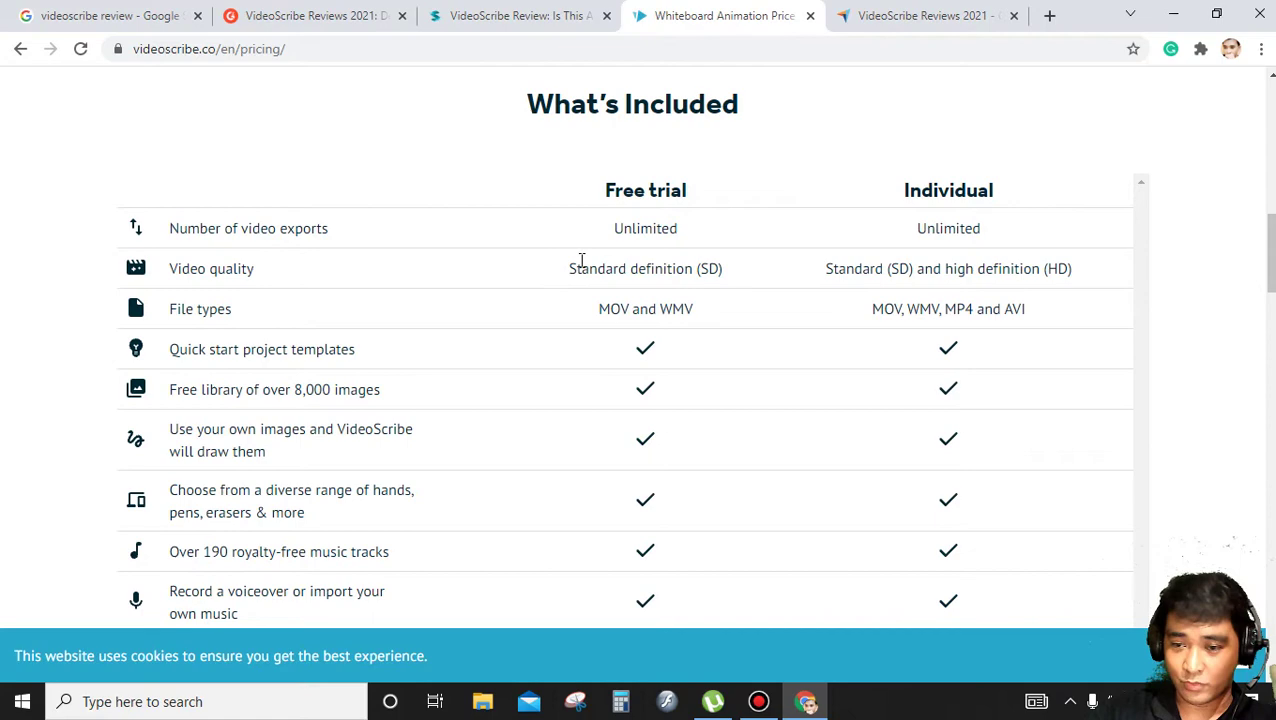
scroll(590, 264, "down", 2)
scroll(588, 261, "up", 3)
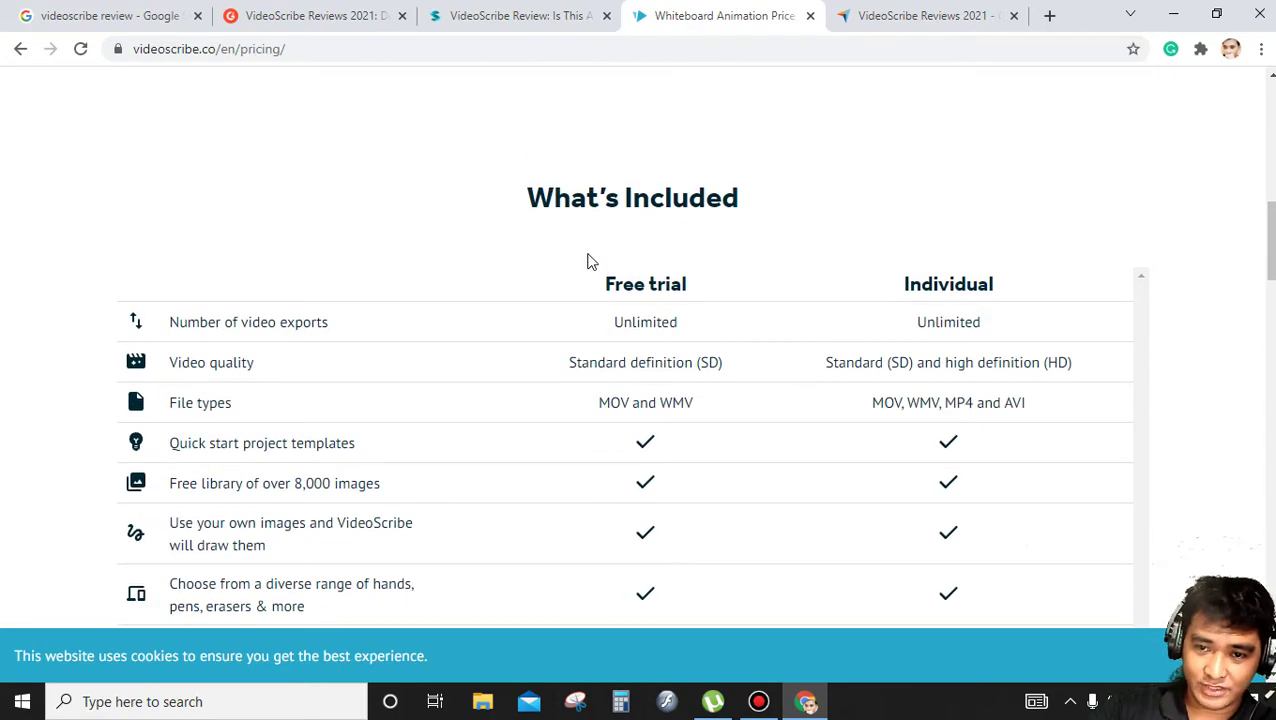
scroll(588, 255, "down", 3)
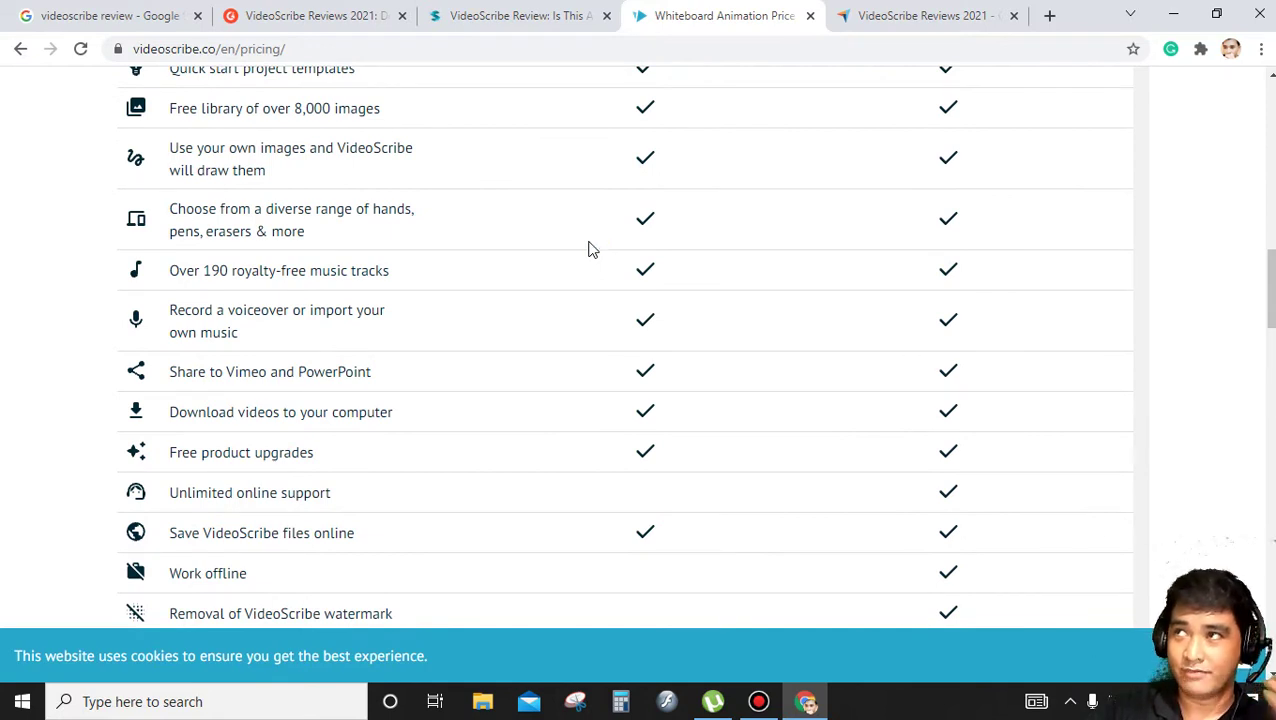
scroll(588, 250, "up", 10)
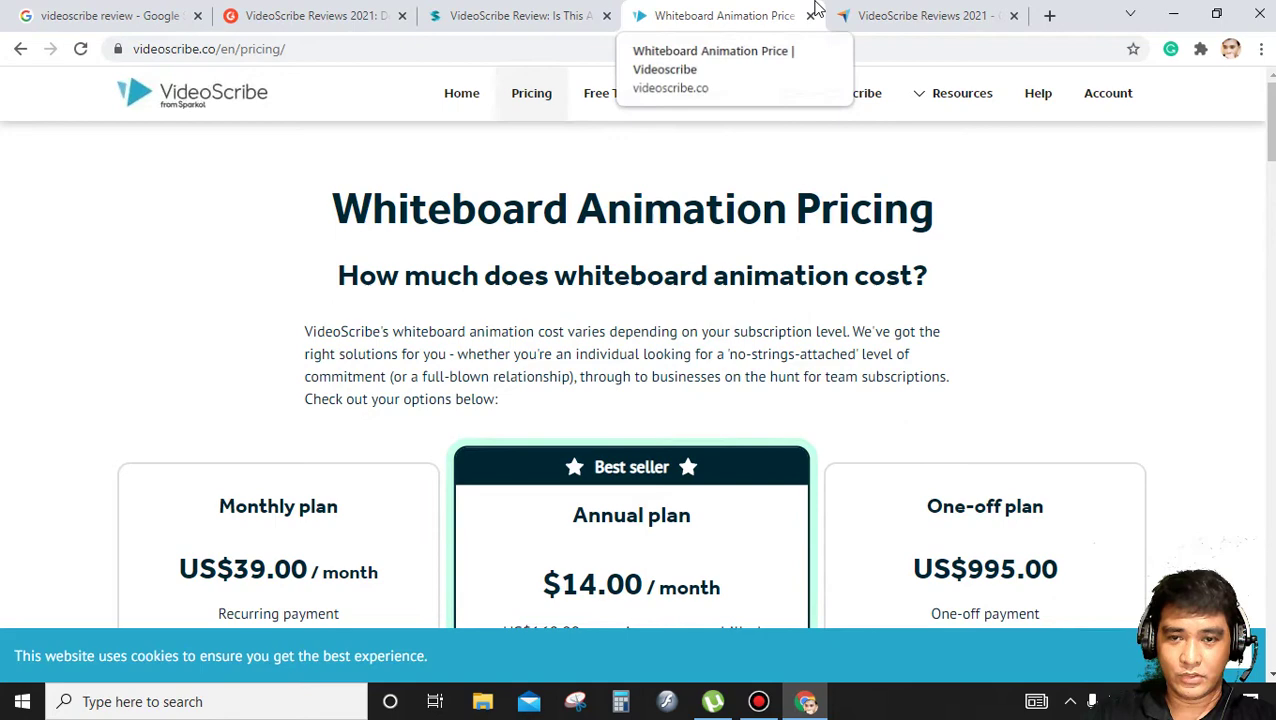
Read the SoftwareHow VideoScribe review article, scrolling through its ratings and Quick Summary
left_click(533, 12)
scroll(228, 362, "down", 5)
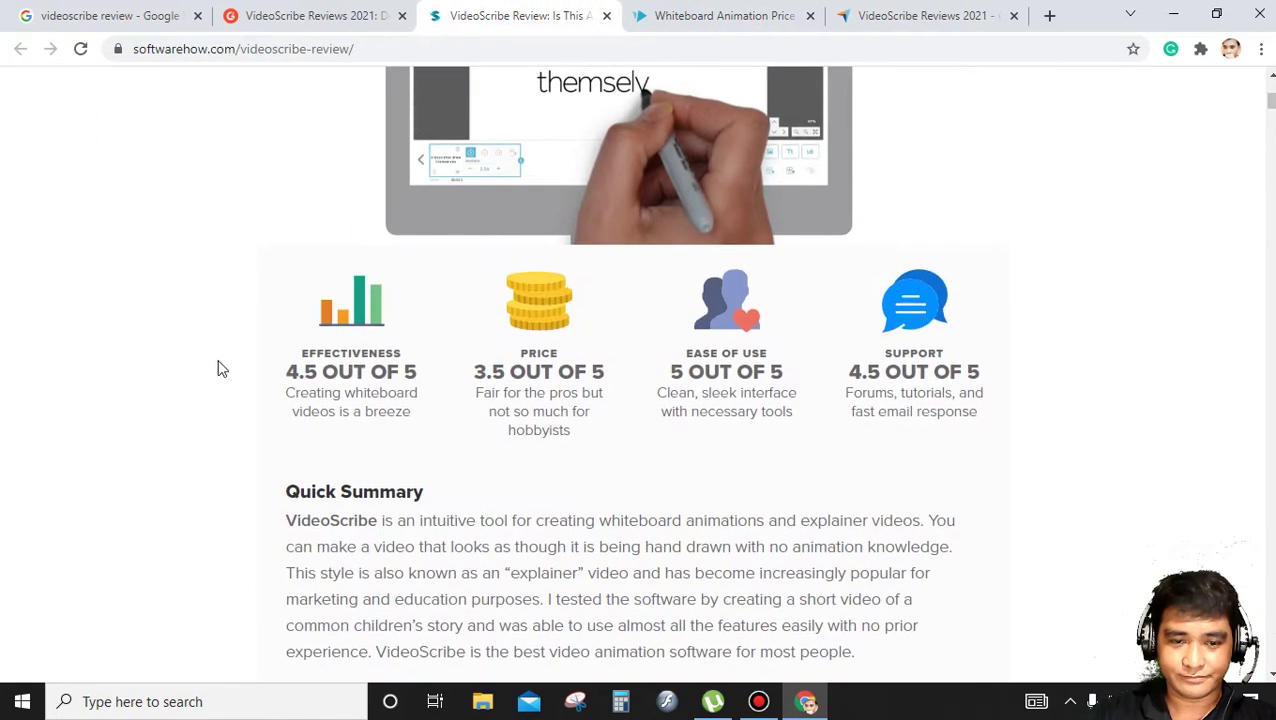
scroll(217, 362, "up", 1)
scroll(217, 362, "down", 2)
scroll(219, 366, "down", 2)
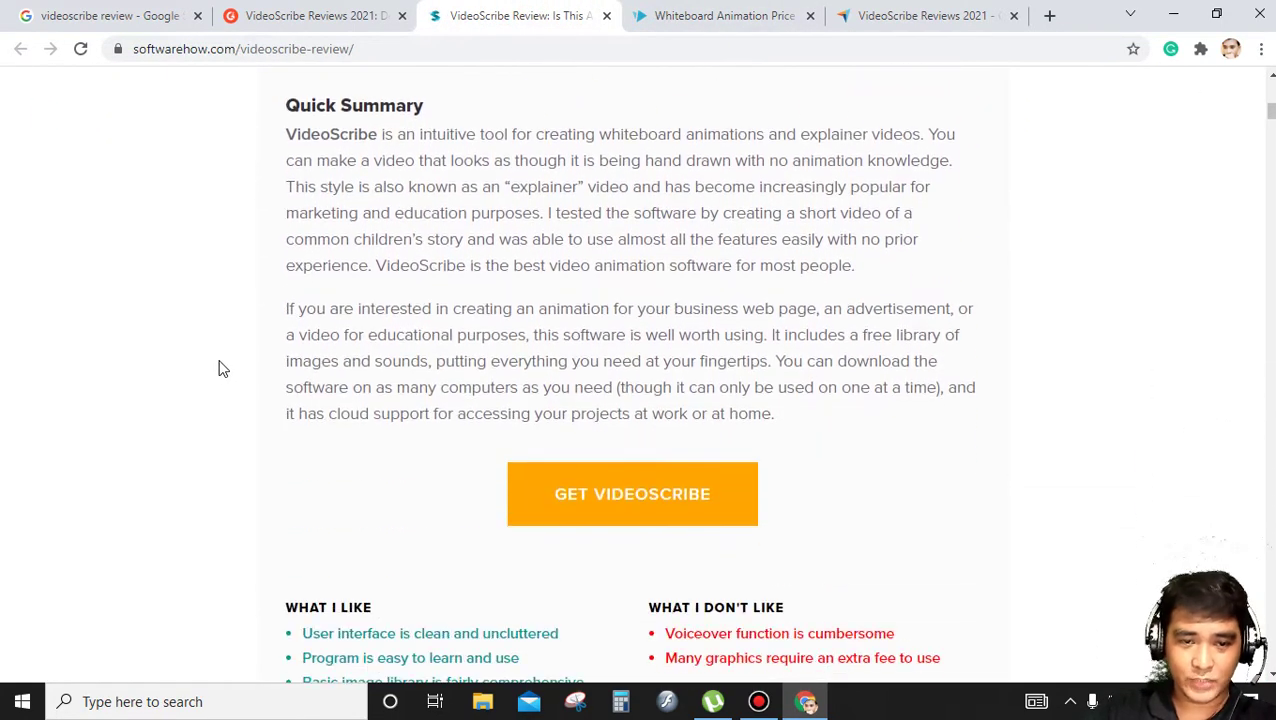
scroll(222, 364, "up", 1)
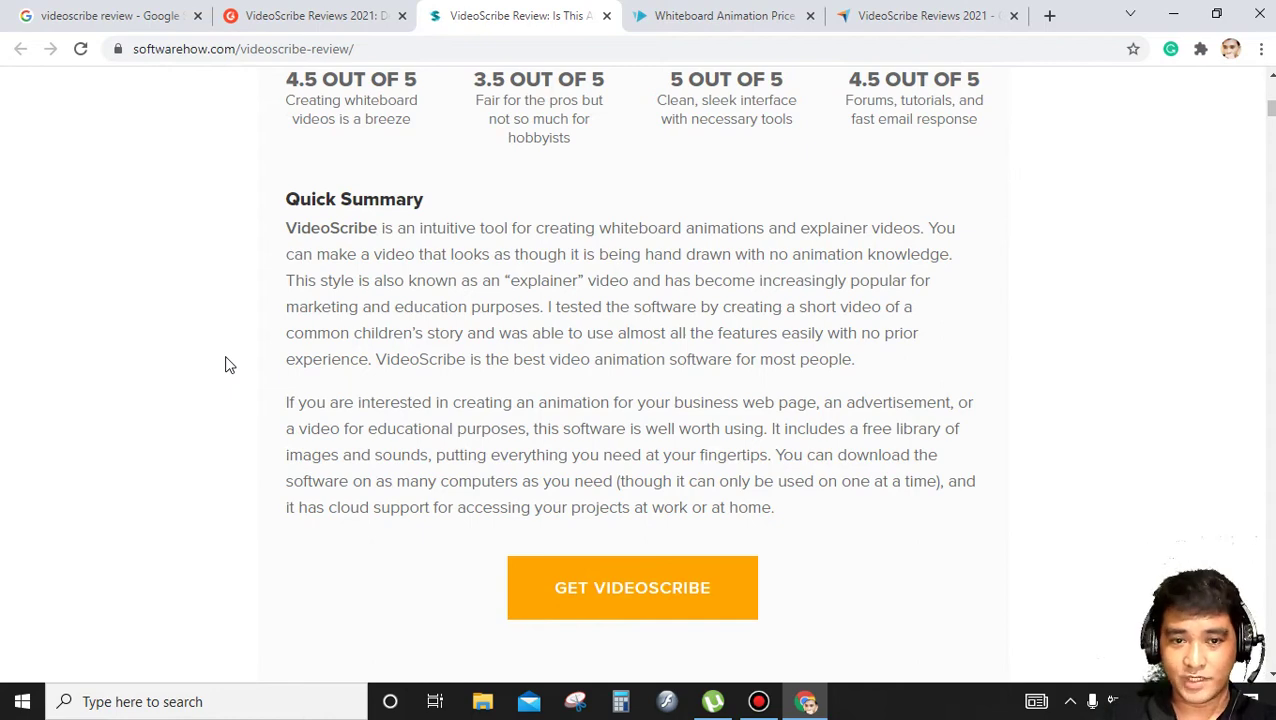
scroll(366, 166, "up", 2)
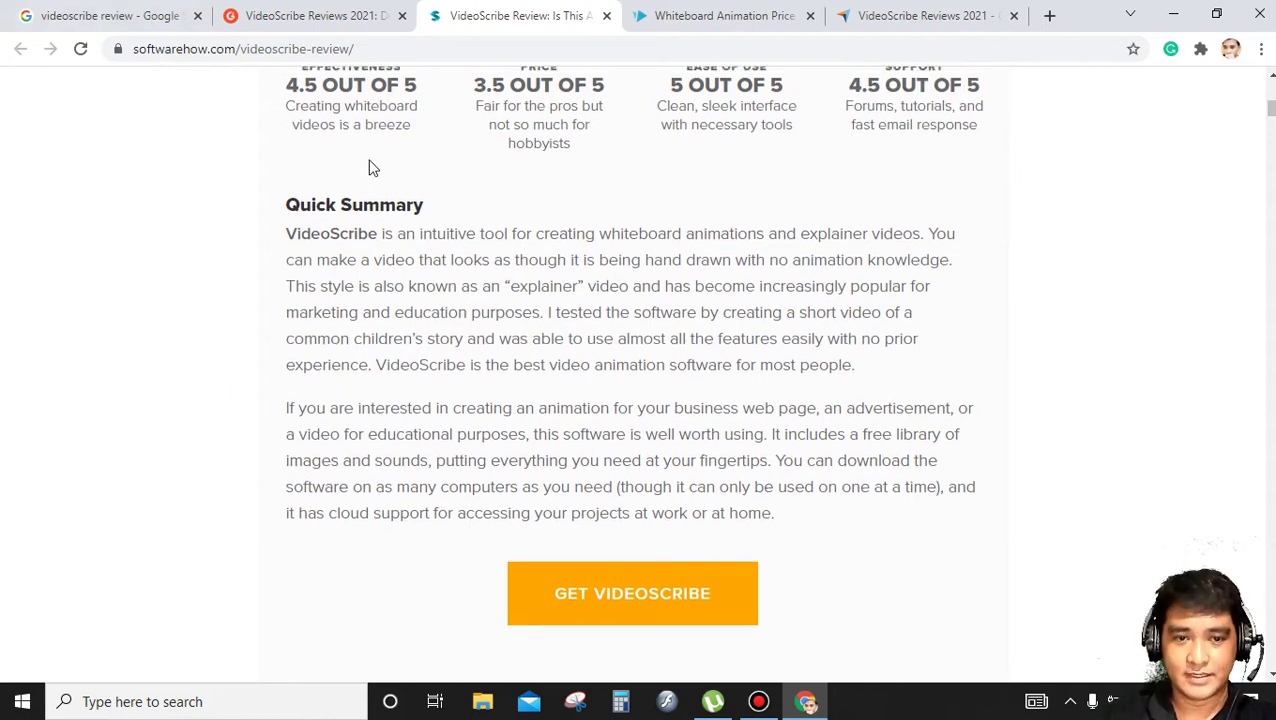
scroll(368, 167, "up", 3)
scroll(368, 167, "up", 2)
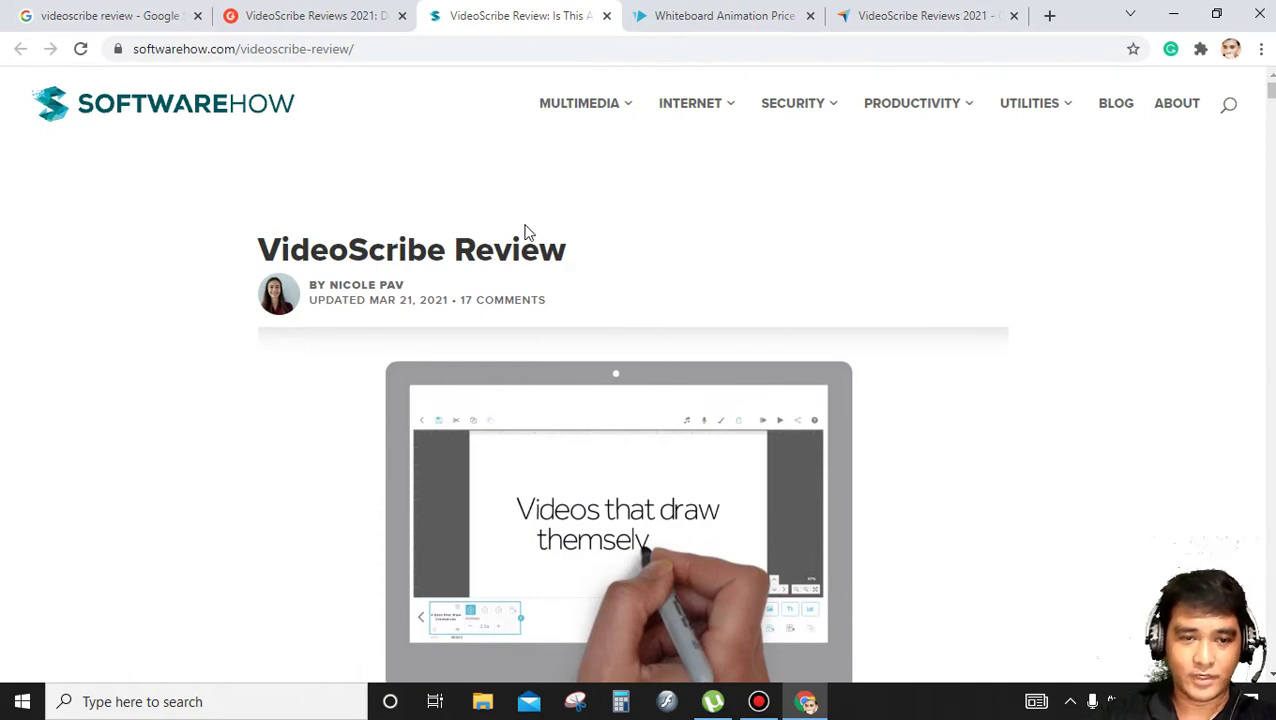
scroll(607, 192, "down", 2)
scroll(151, 256, "down", 2)
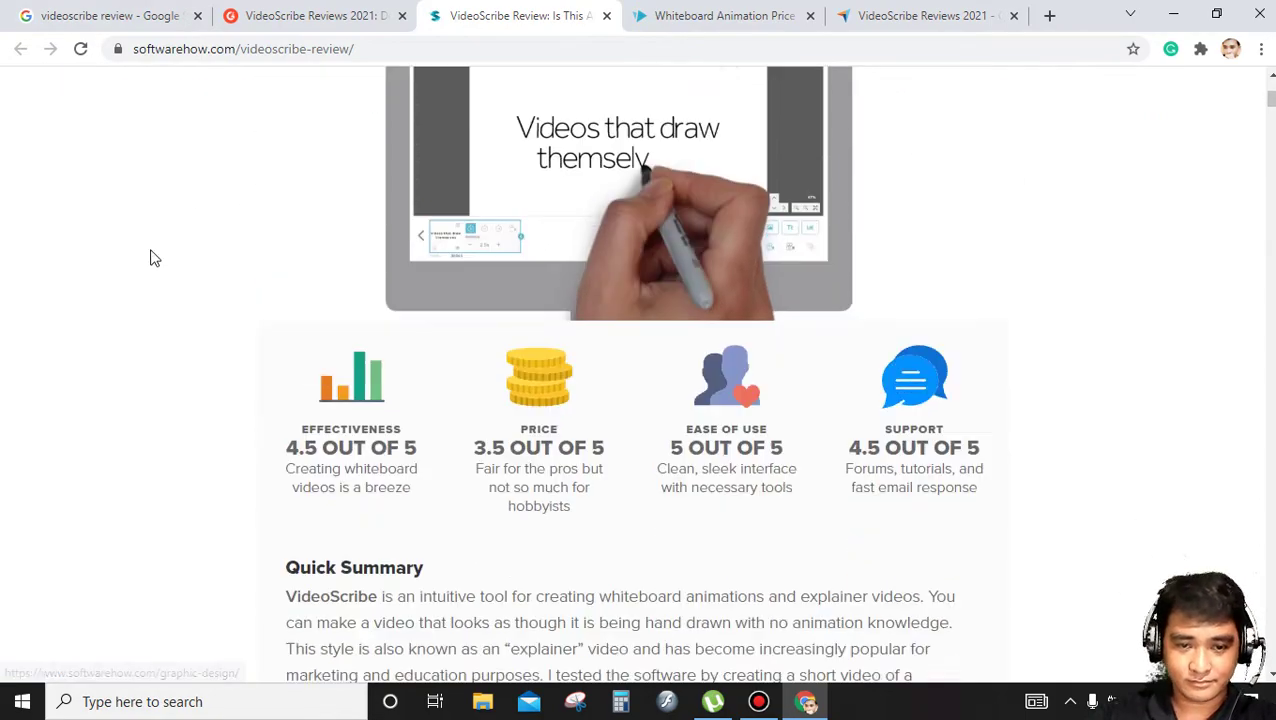
scroll(219, 239, "down", 5)
On the G2 VideoScribe reviews page, open one full review and return to the listing
left_click(313, 8)
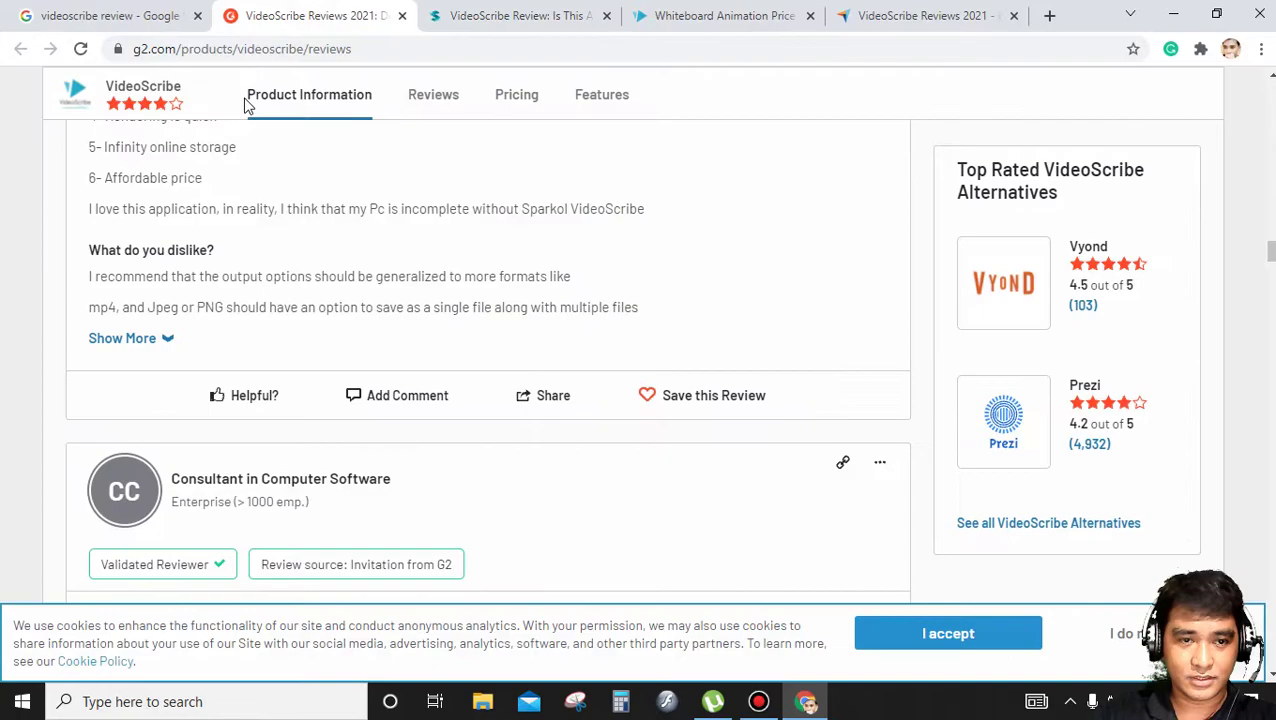
scroll(242, 105, "up", 10)
scroll(249, 105, "up", 10)
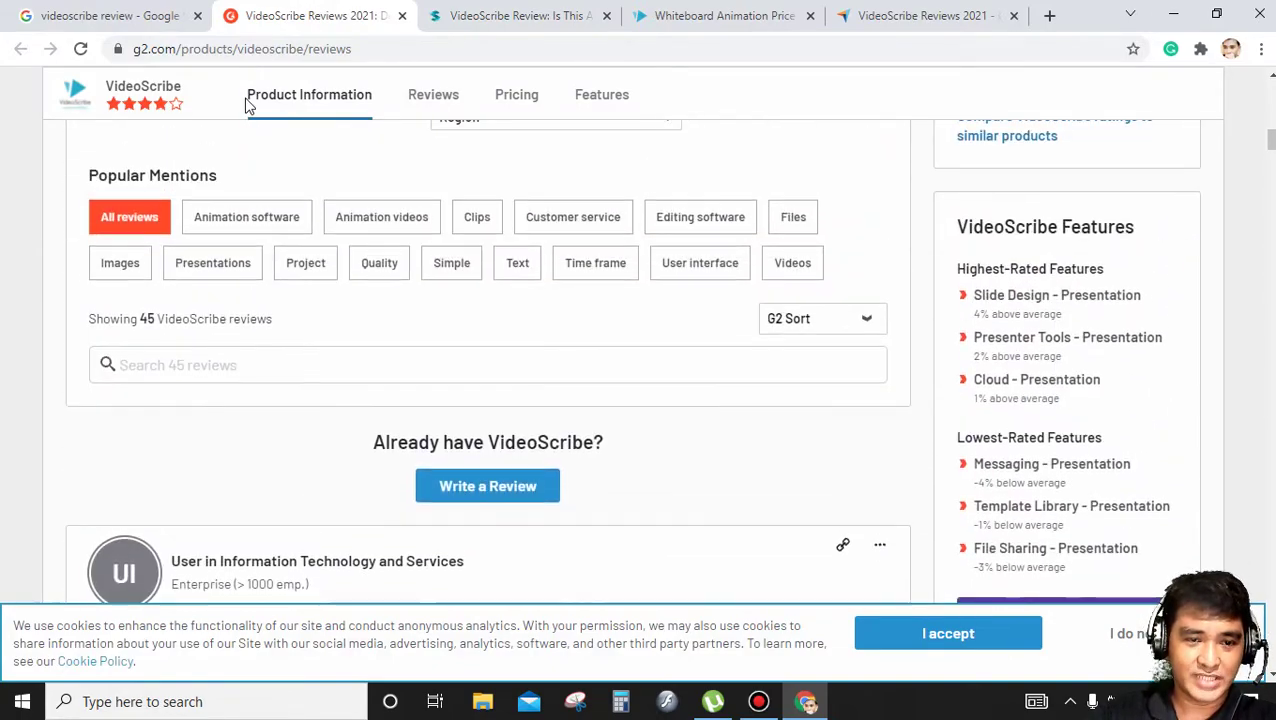
scroll(248, 105, "down", 6)
scroll(248, 105, "up", 1)
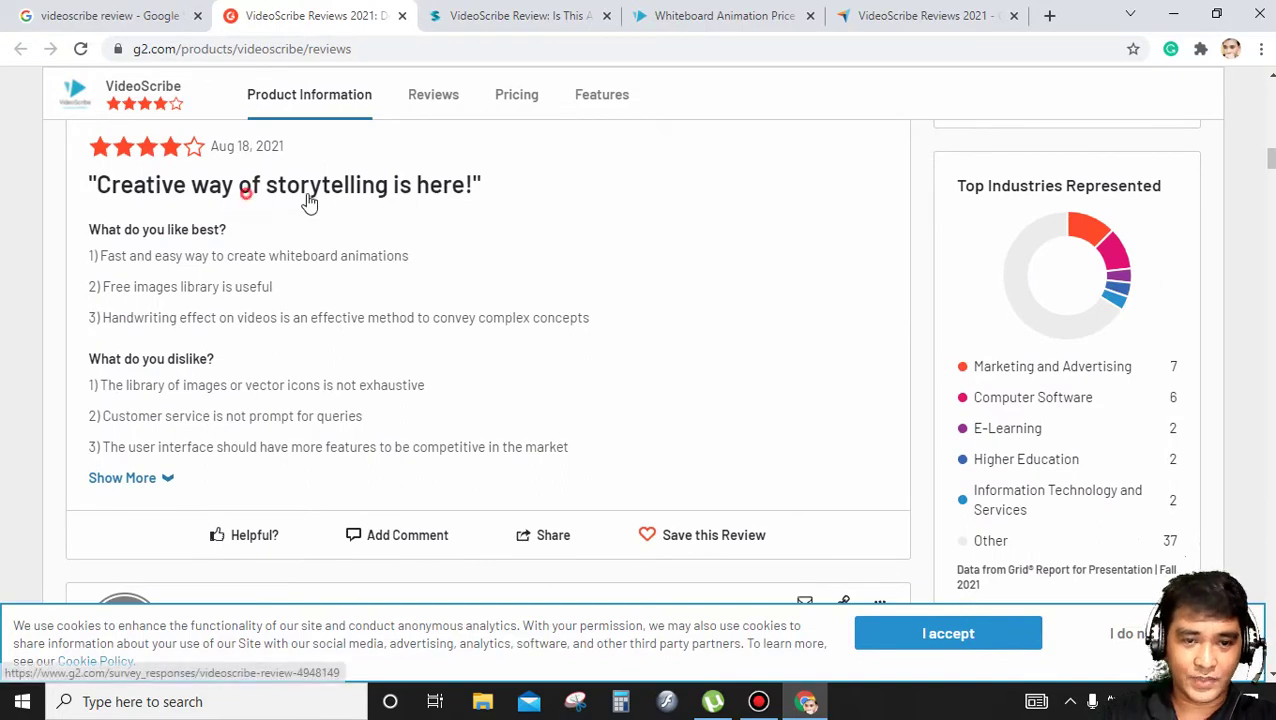
left_click(387, 202)
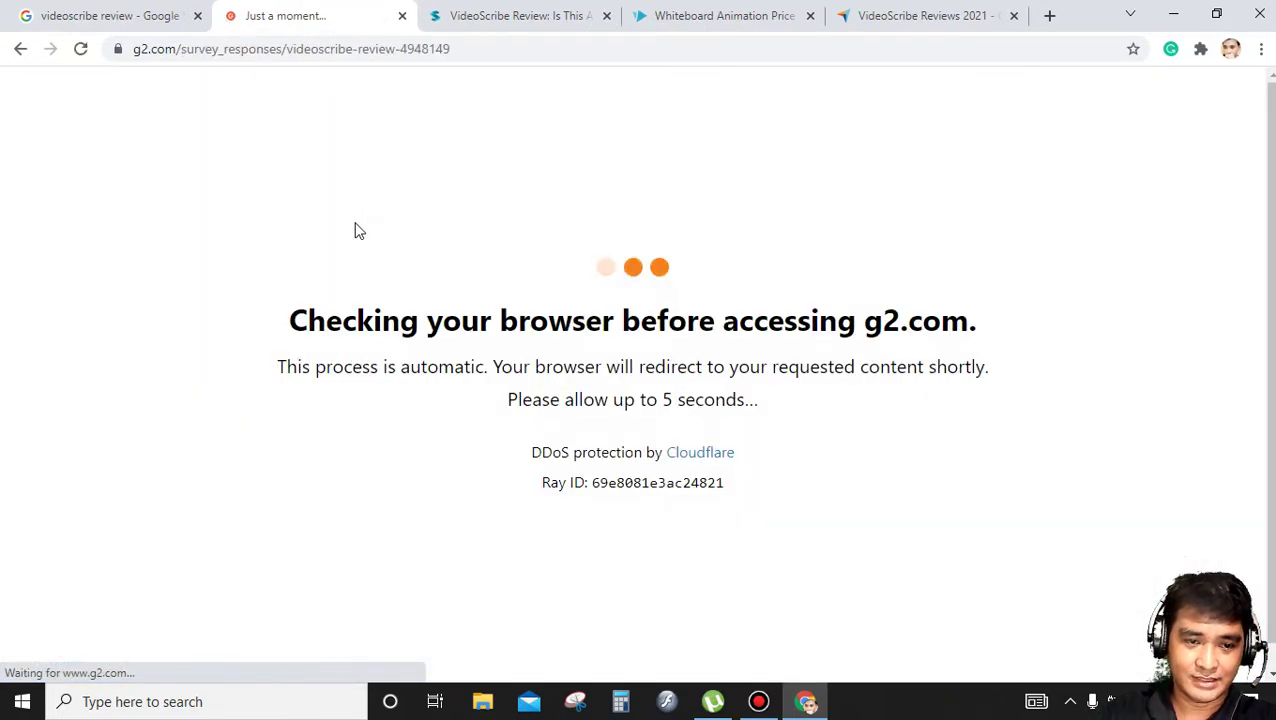
left_click(17, 48)
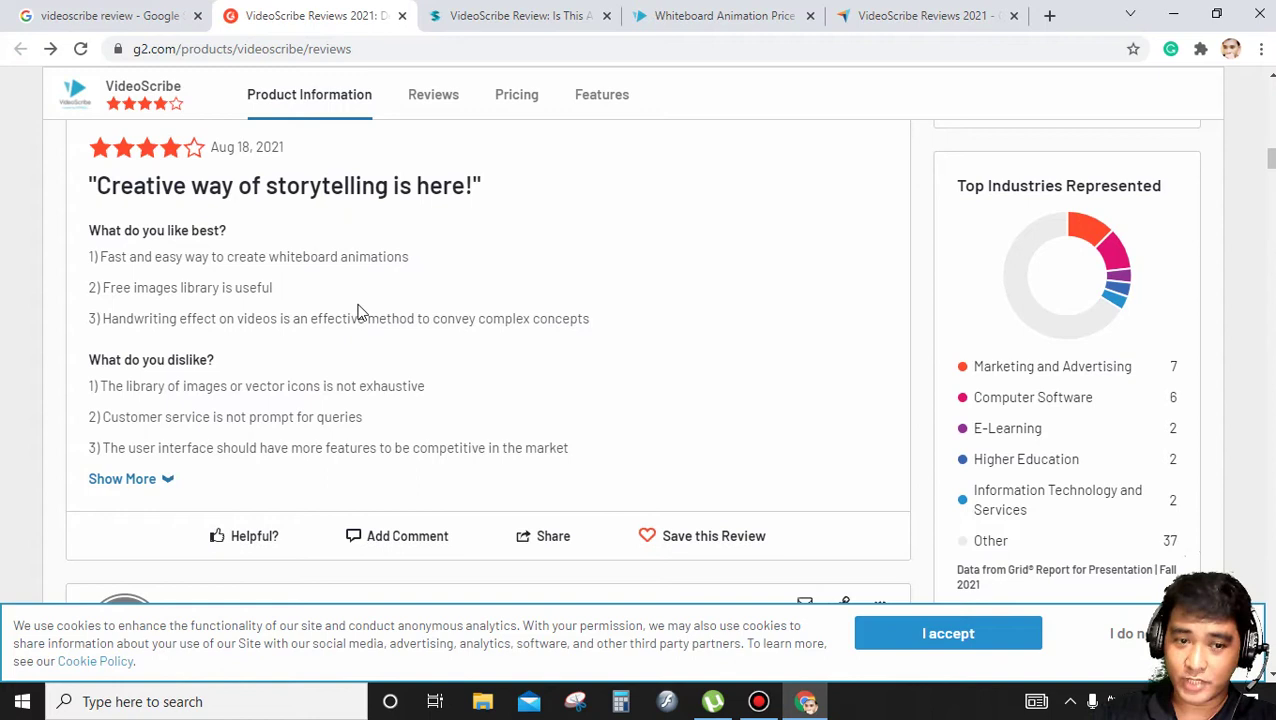
Scroll through G2 likes, dislikes and alternatives like Vyond and Prezi, then return to SoftwareHow's review
scroll(360, 312, "down", 1)
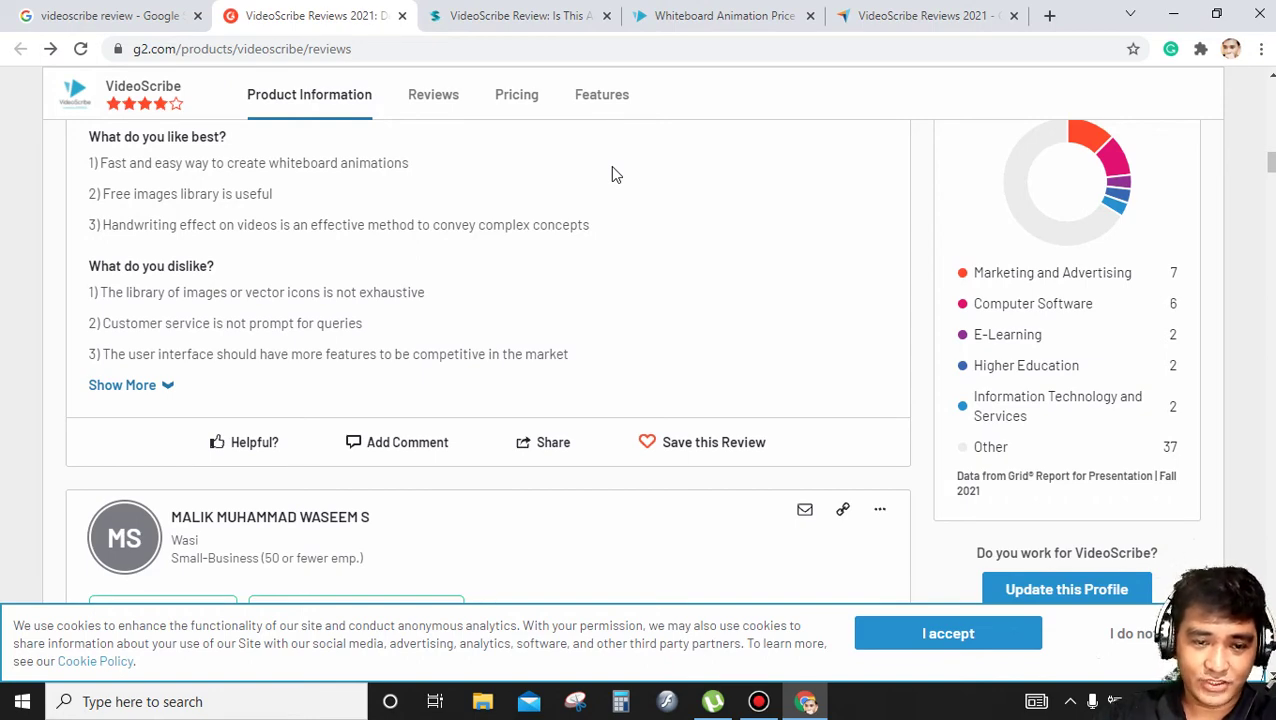
scroll(612, 175, "down", 5)
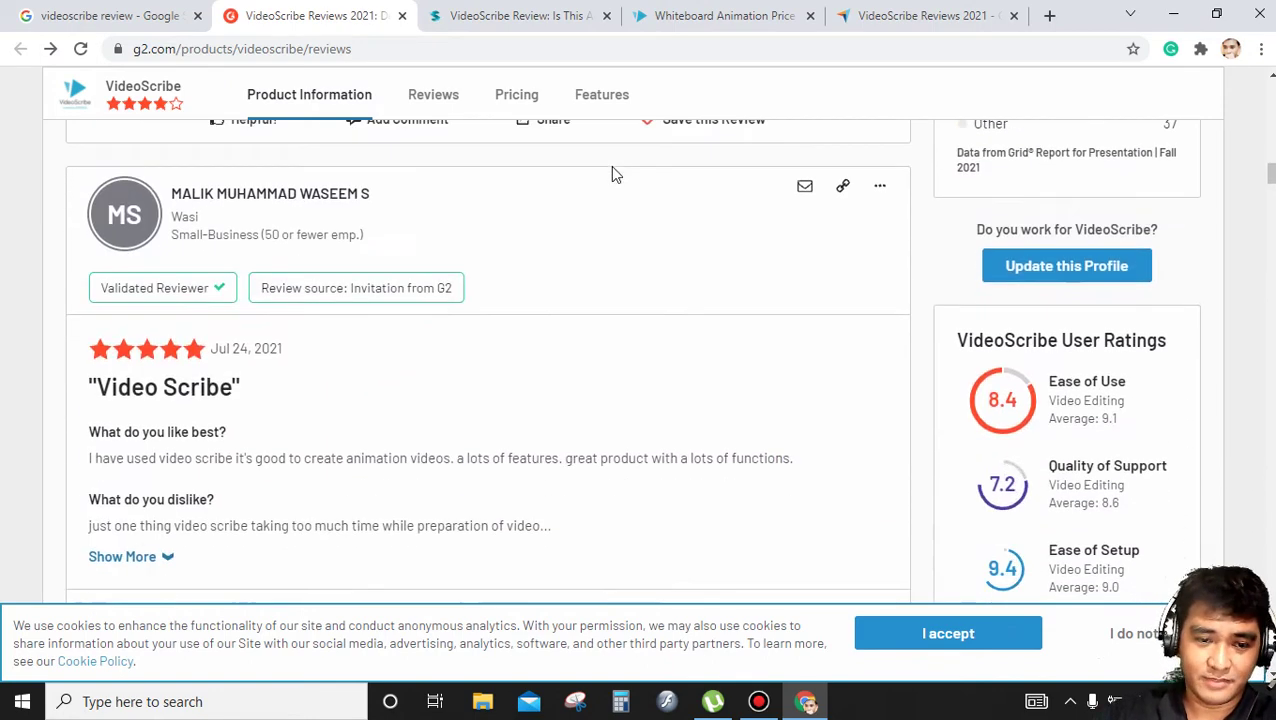
scroll(601, 190, "down", 1)
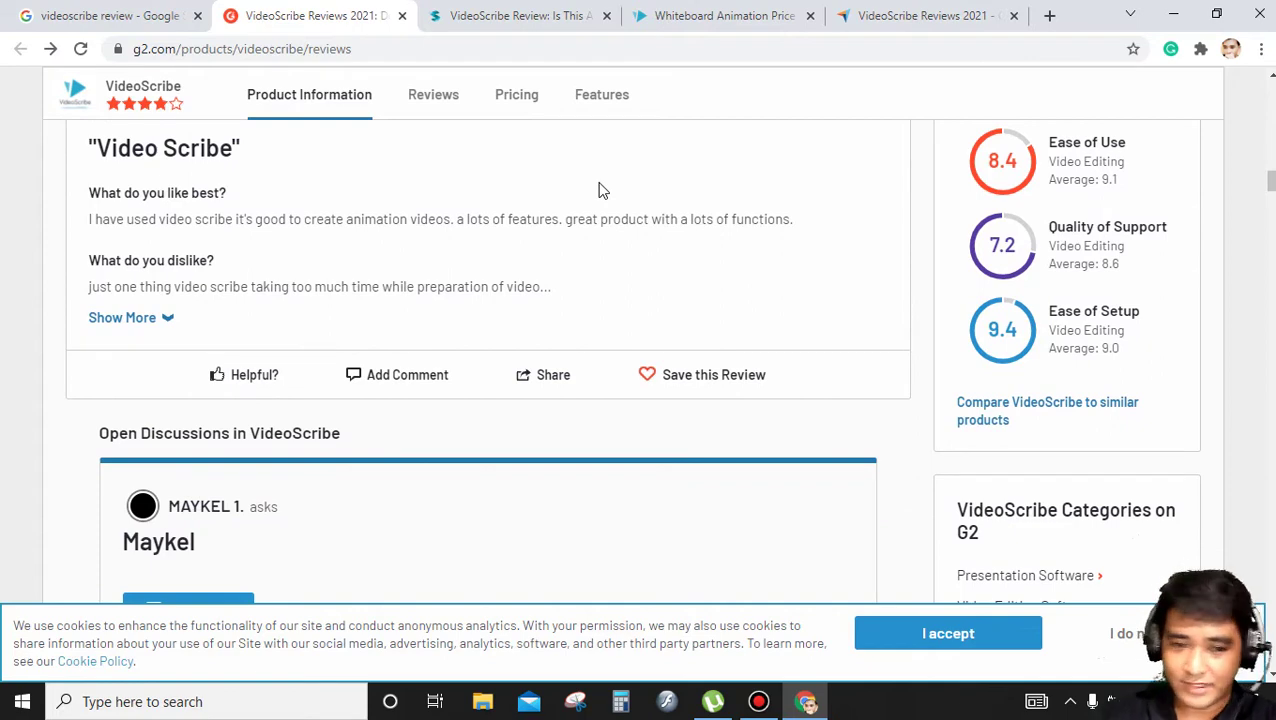
scroll(588, 199, "down", 1)
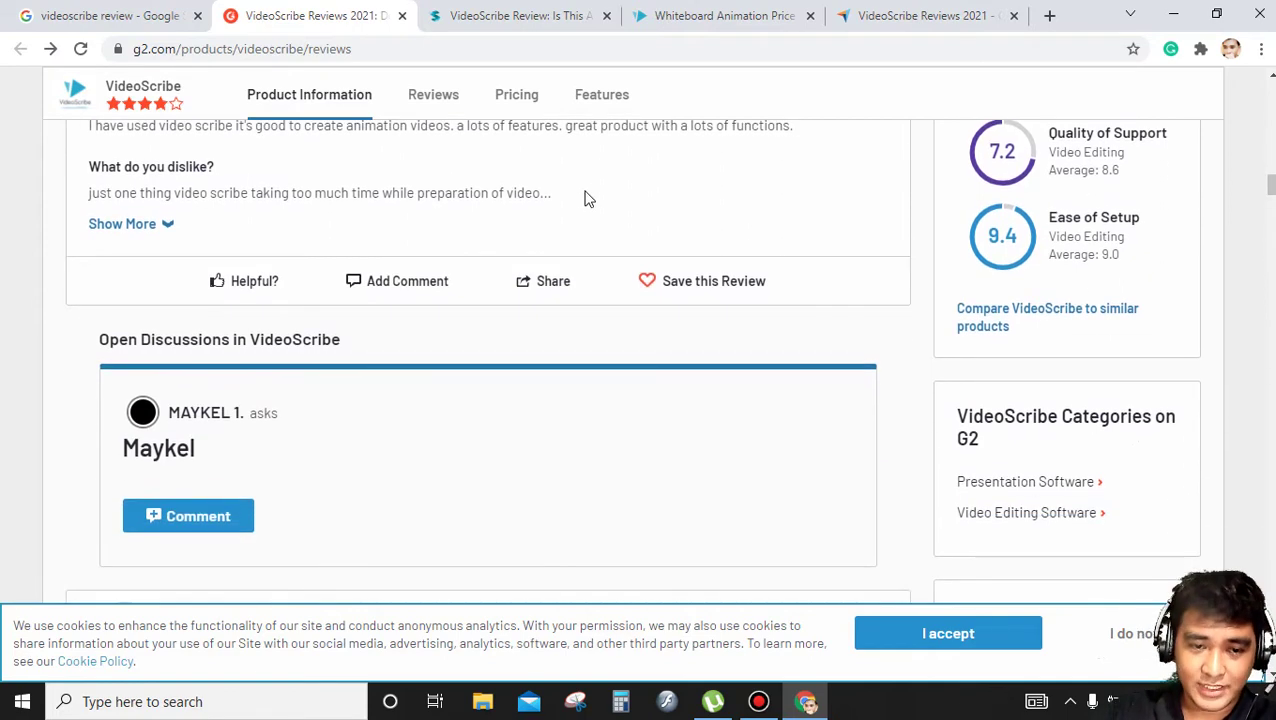
scroll(507, 211, "down", 3)
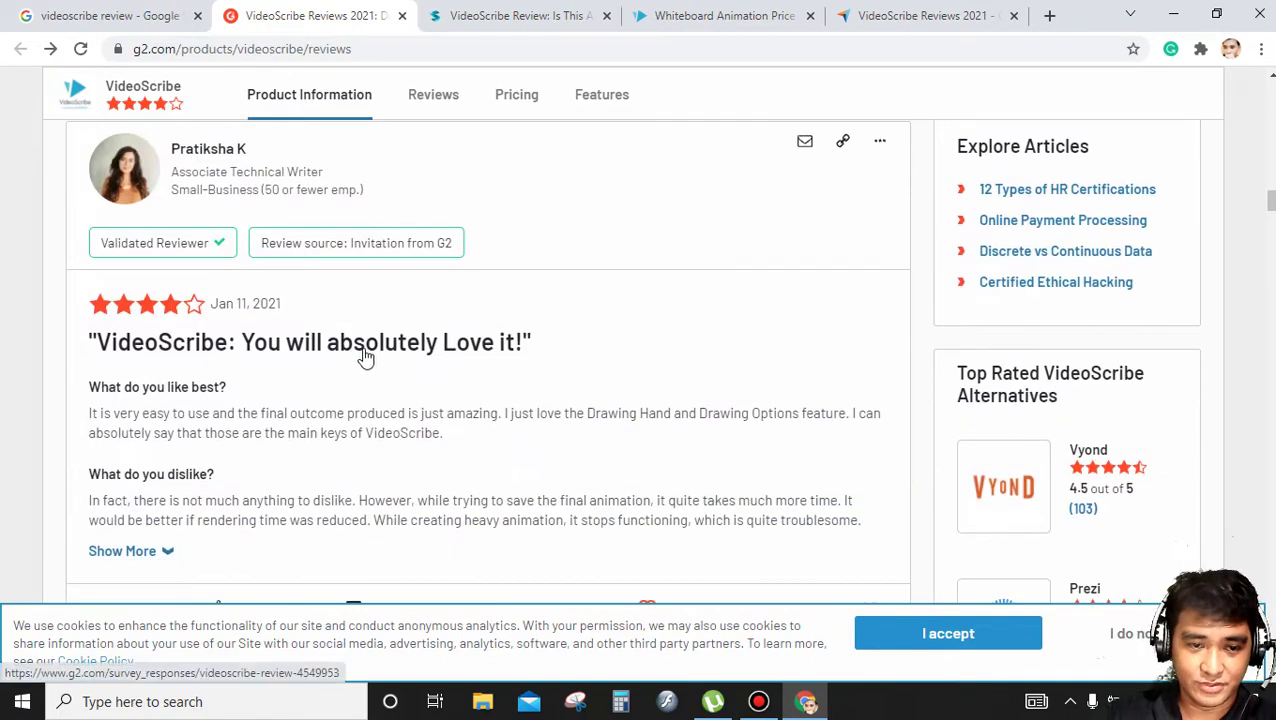
scroll(522, 356, "down", 1)
left_click_drag(283, 248, 548, 243)
scroll(555, 256, "down", 1)
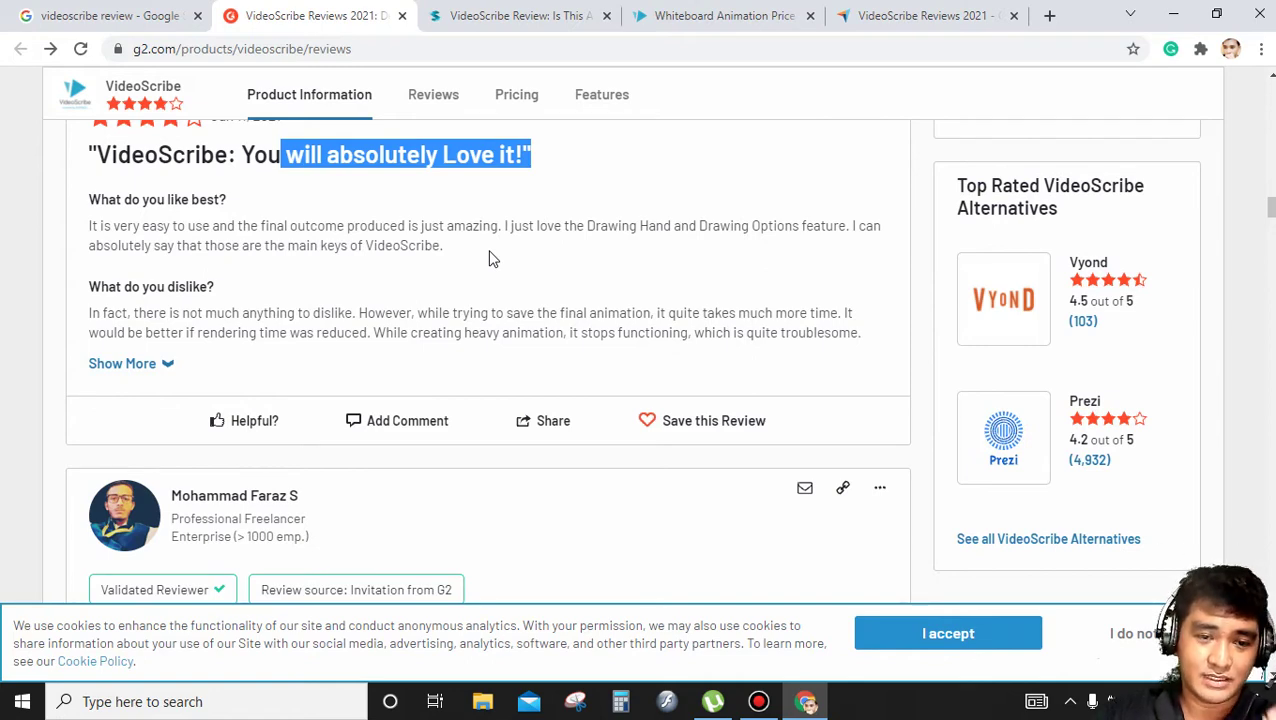
scroll(490, 243, "down", 4)
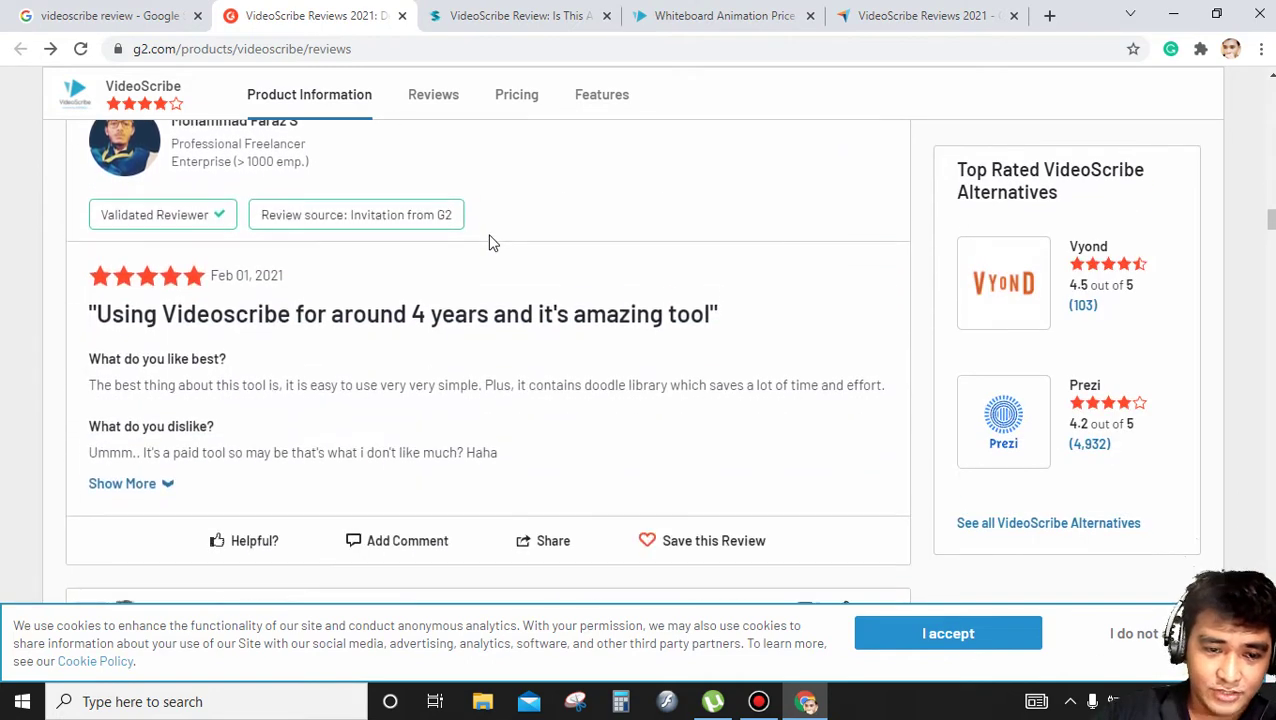
scroll(490, 243, "down", 1)
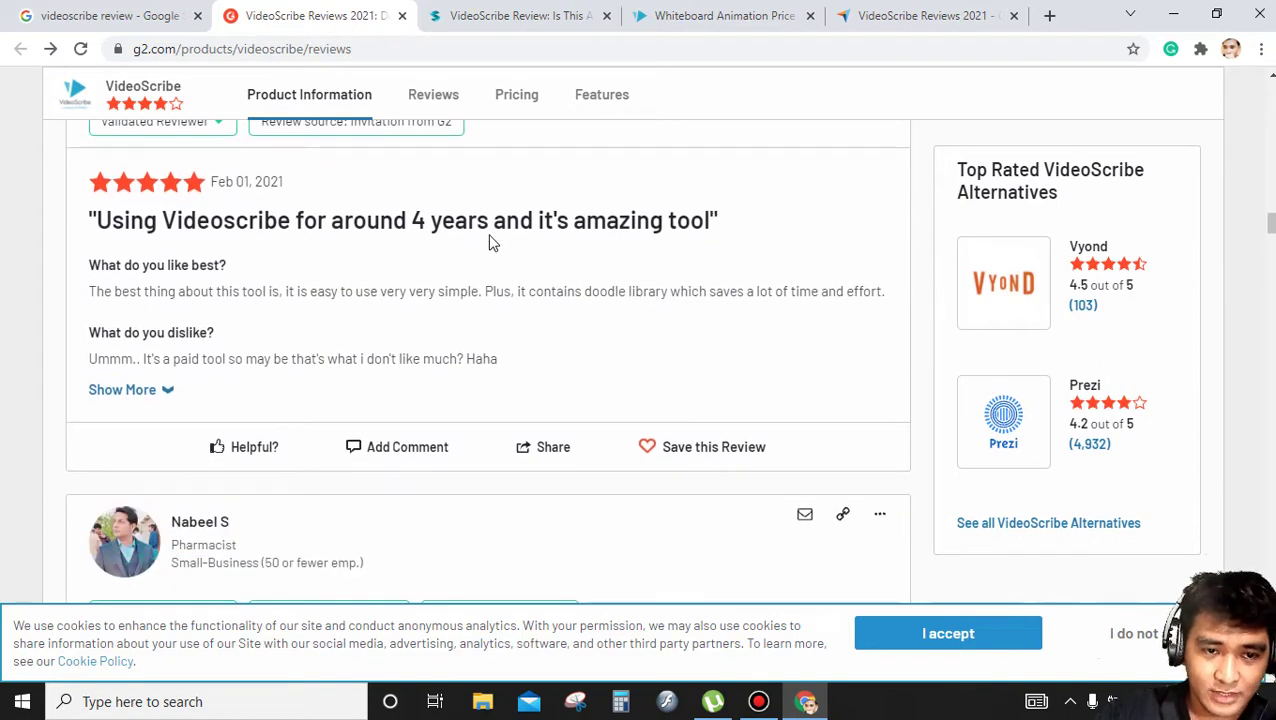
scroll(490, 243, "up", 2)
scroll(490, 243, "down", 1)
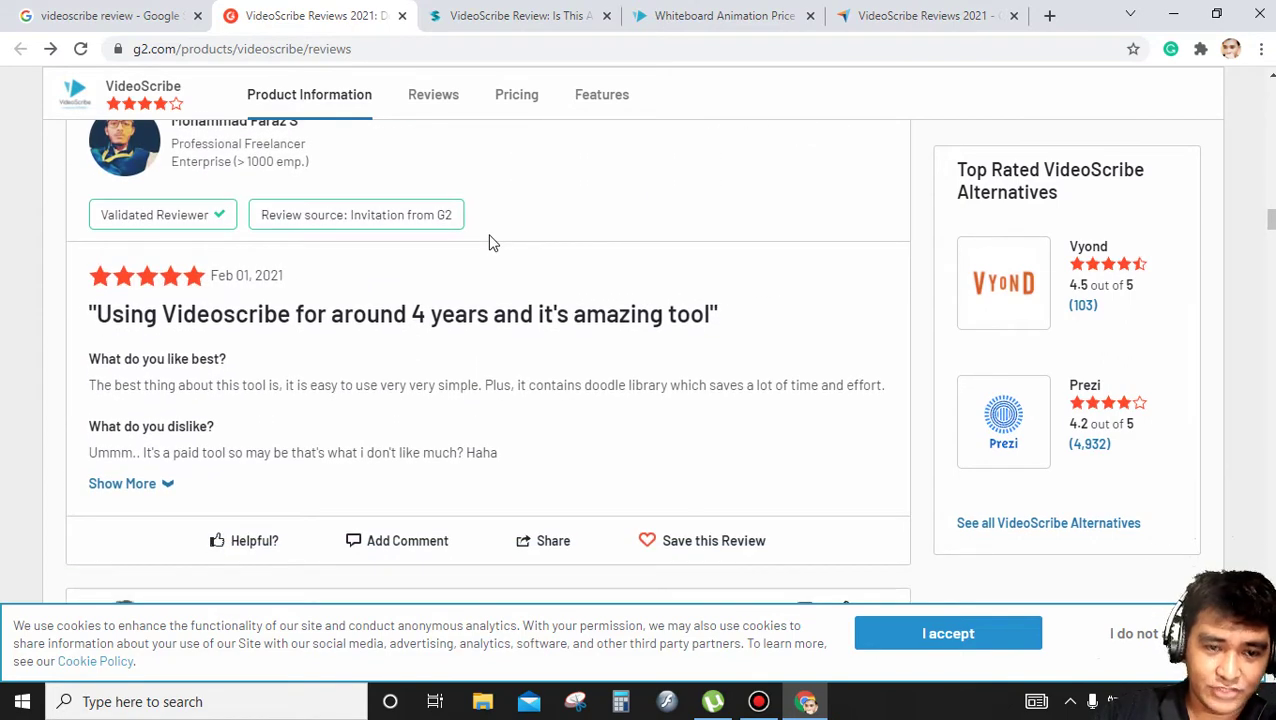
scroll(490, 243, "down", 7)
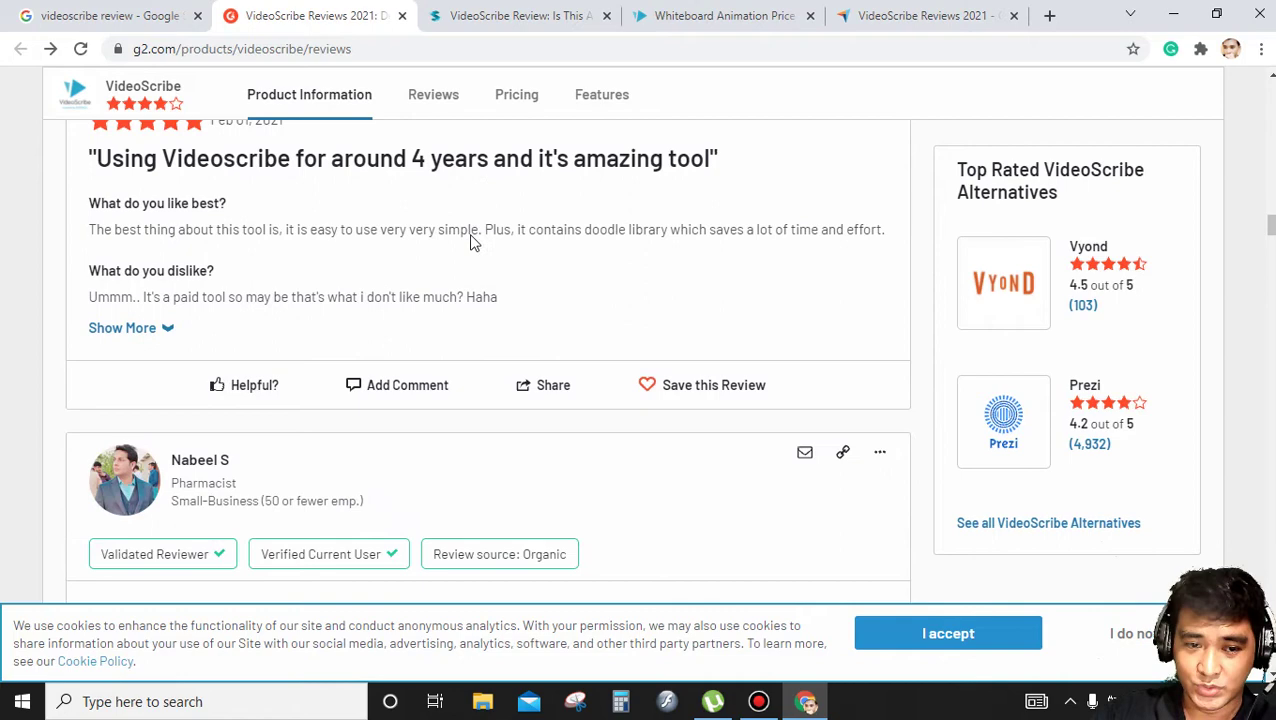
scroll(456, 254, "up", 1)
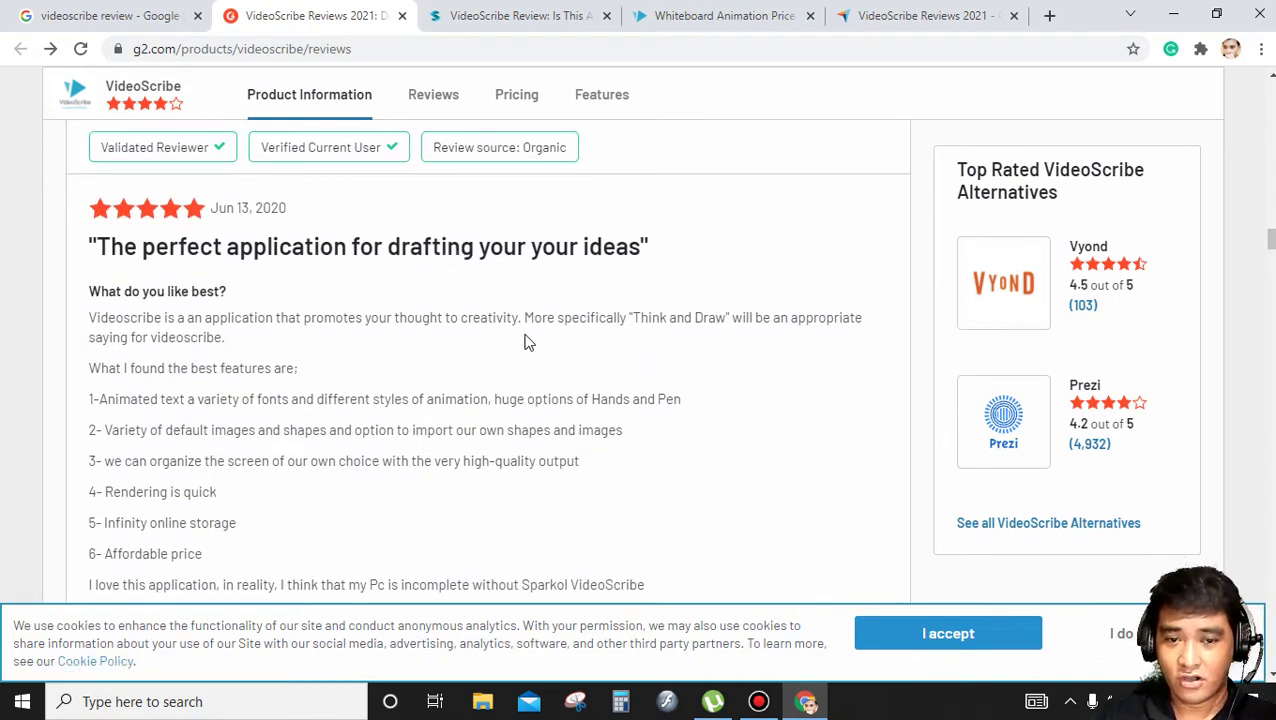
scroll(527, 340, "down", 8)
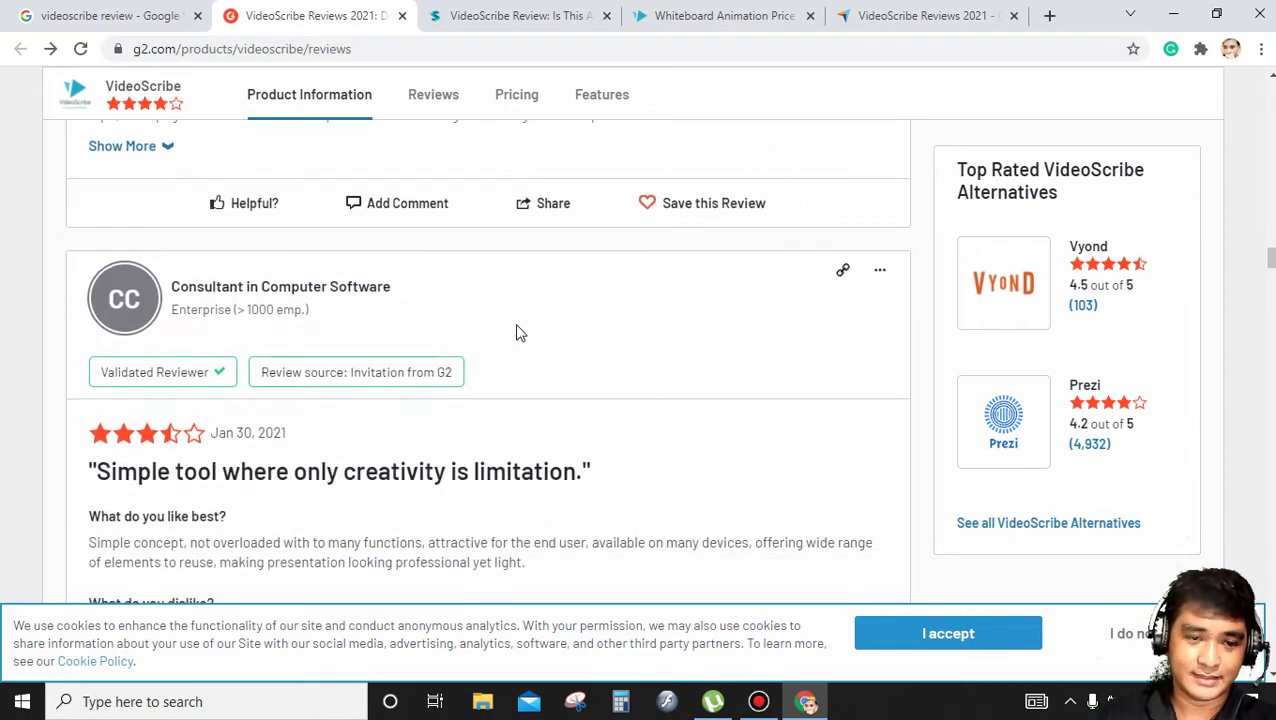
scroll(517, 332, "down", 9)
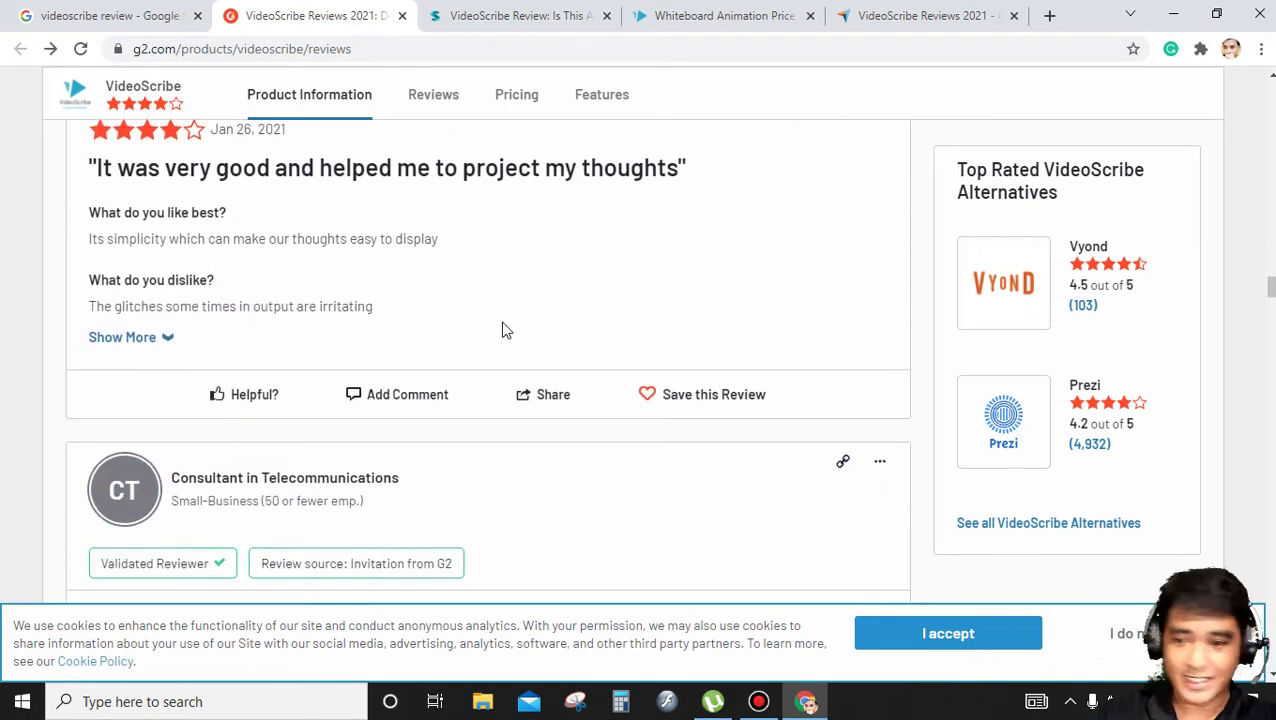
scroll(500, 328, "down", 6)
scroll(492, 323, "up", 7)
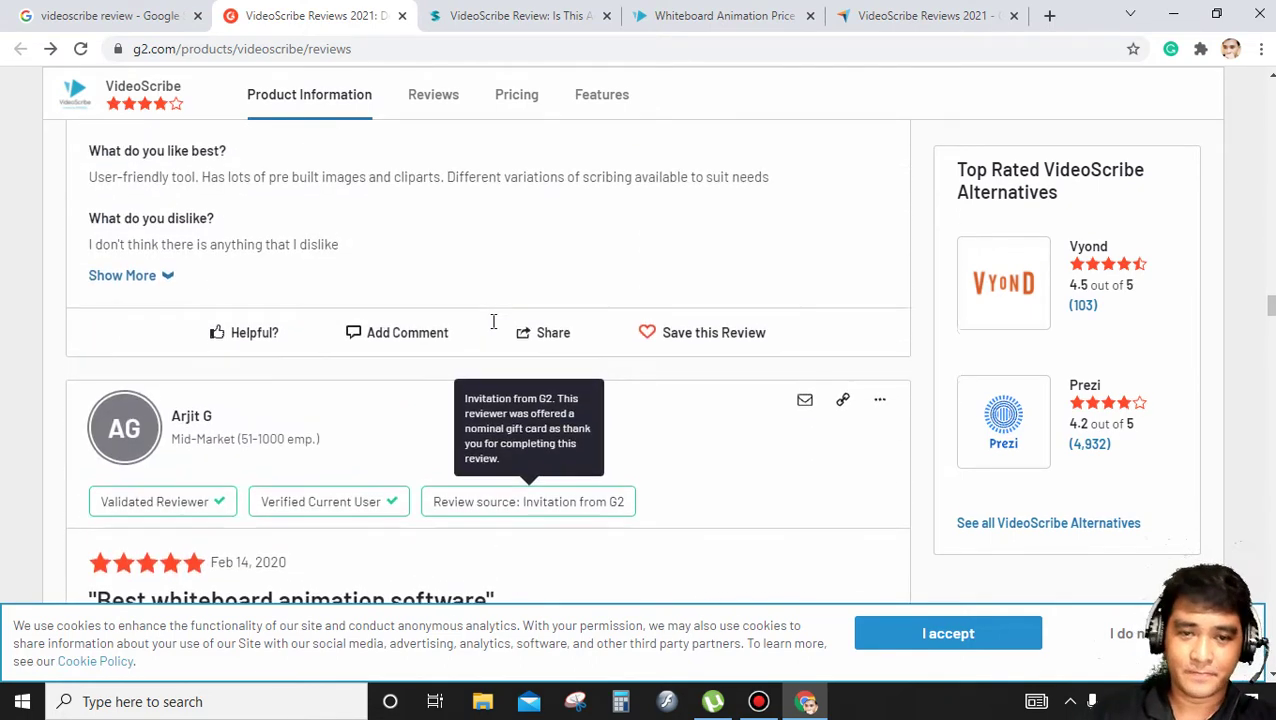
left_click(590, 12)
Scroll the Whiteboard Animation Pricing page down to the What's Included comparison and FAQs
scroll(578, 288, "down", 4)
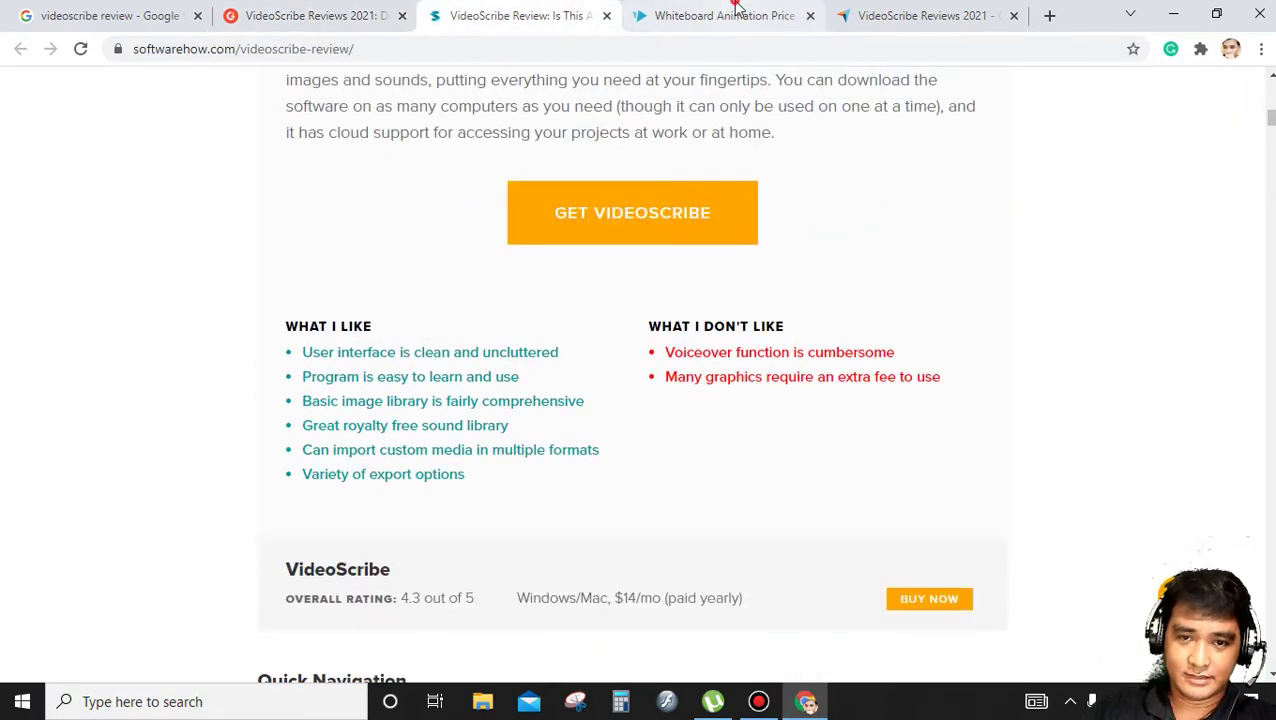
key("ctrl+Tab")
scroll(580, 273, "down", 9)
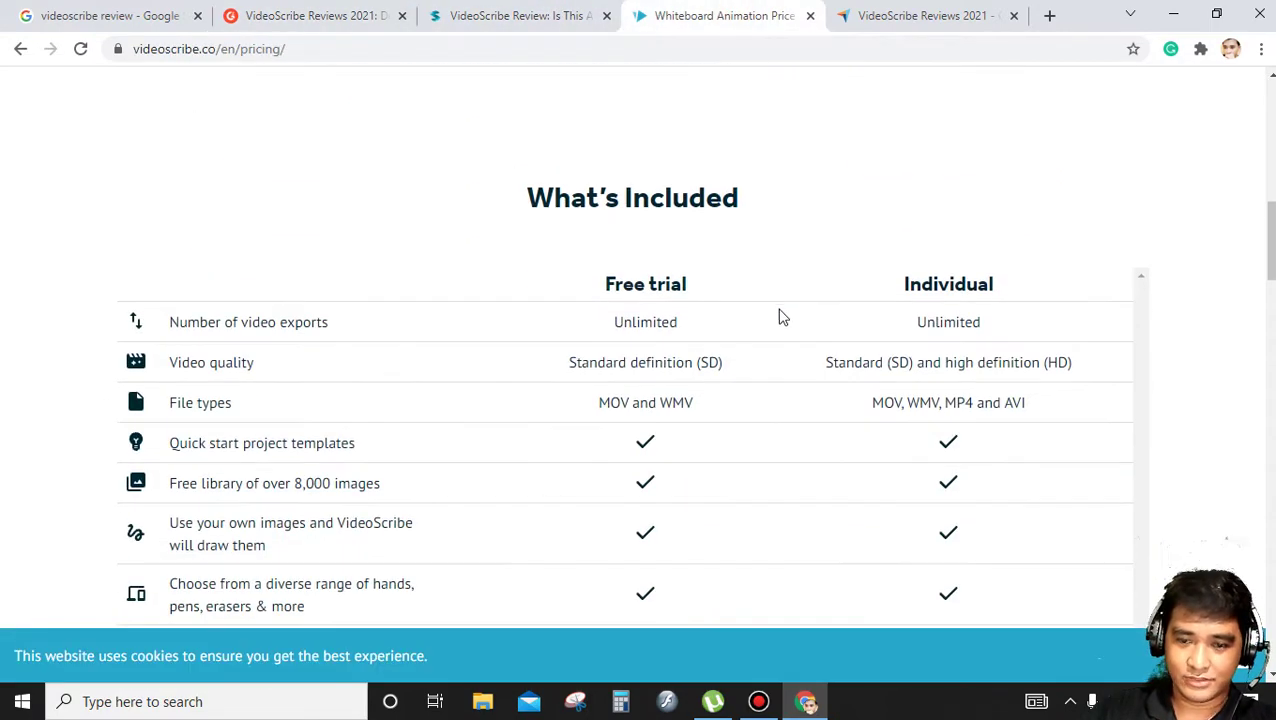
scroll(780, 313, "up", 9)
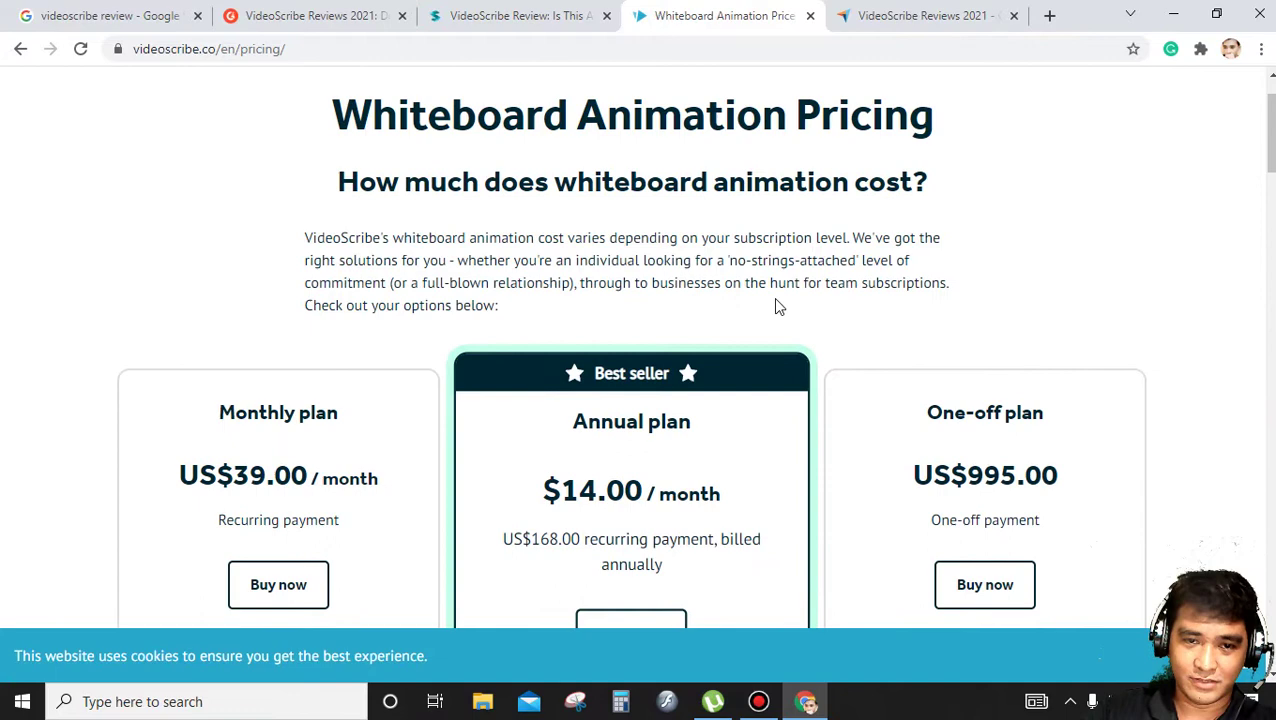
scroll(778, 305, "down", 1)
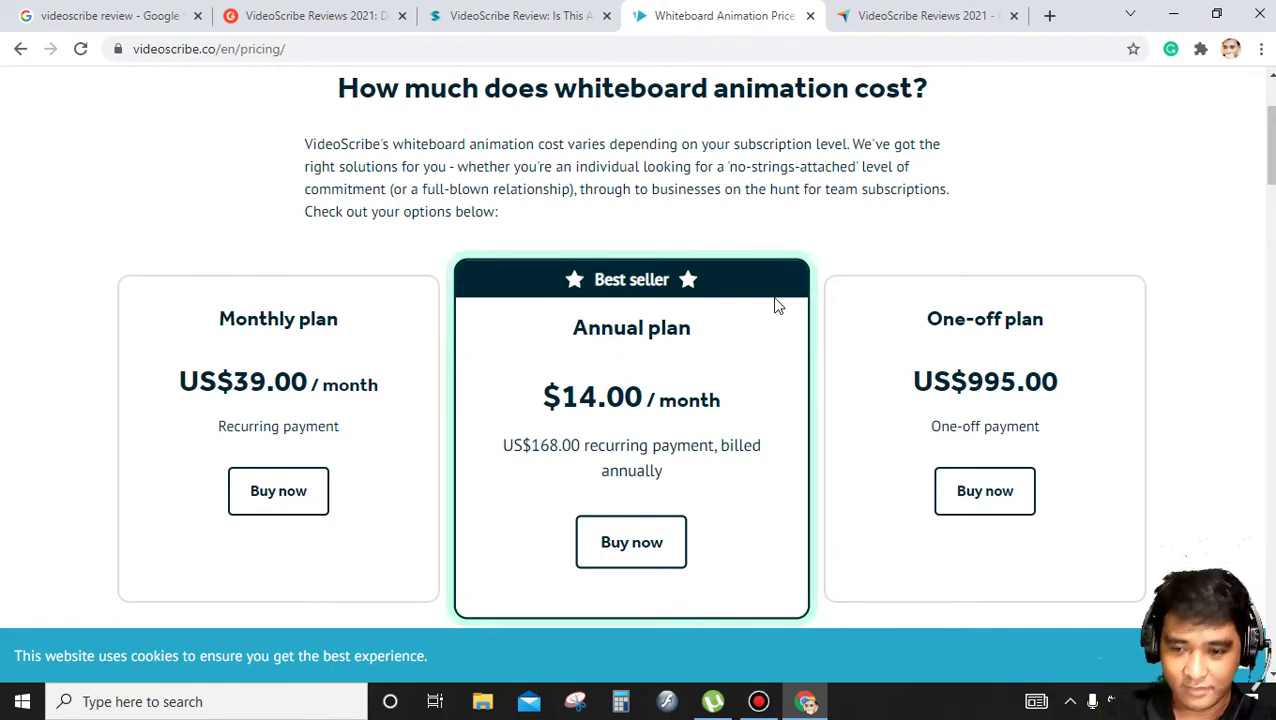
scroll(775, 305, "down", 11)
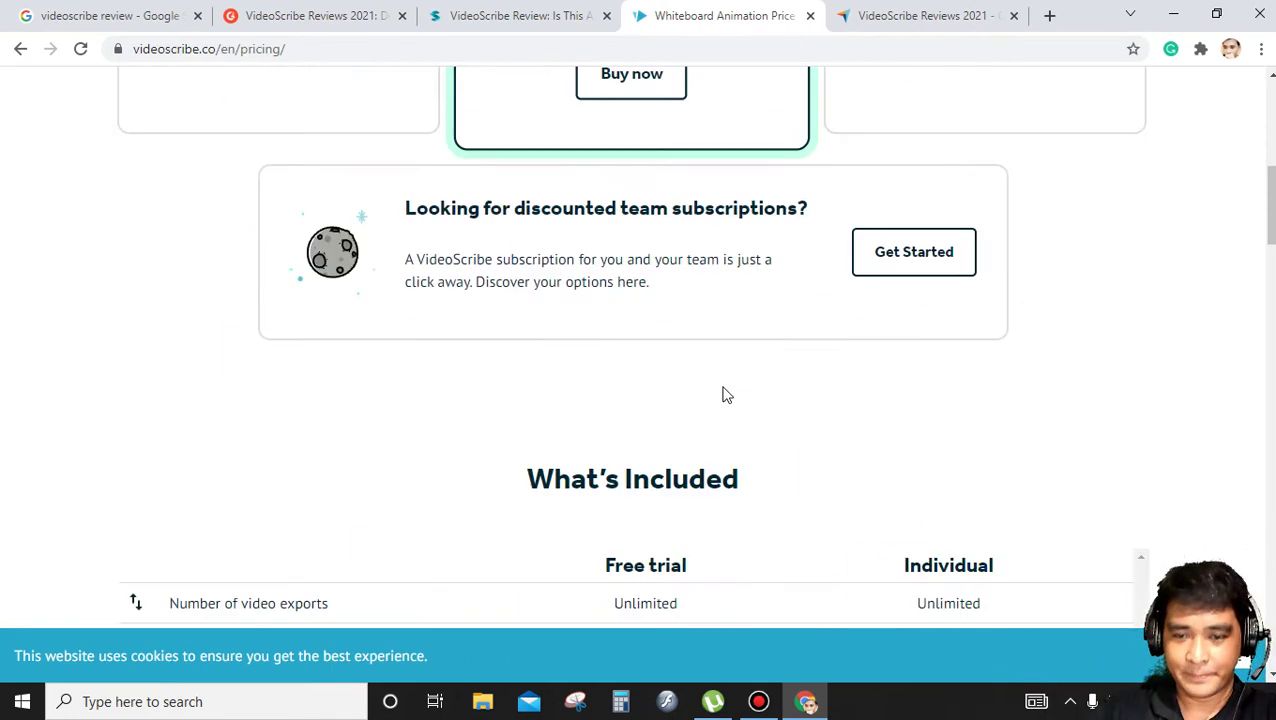
scroll(563, 393, "down", 9)
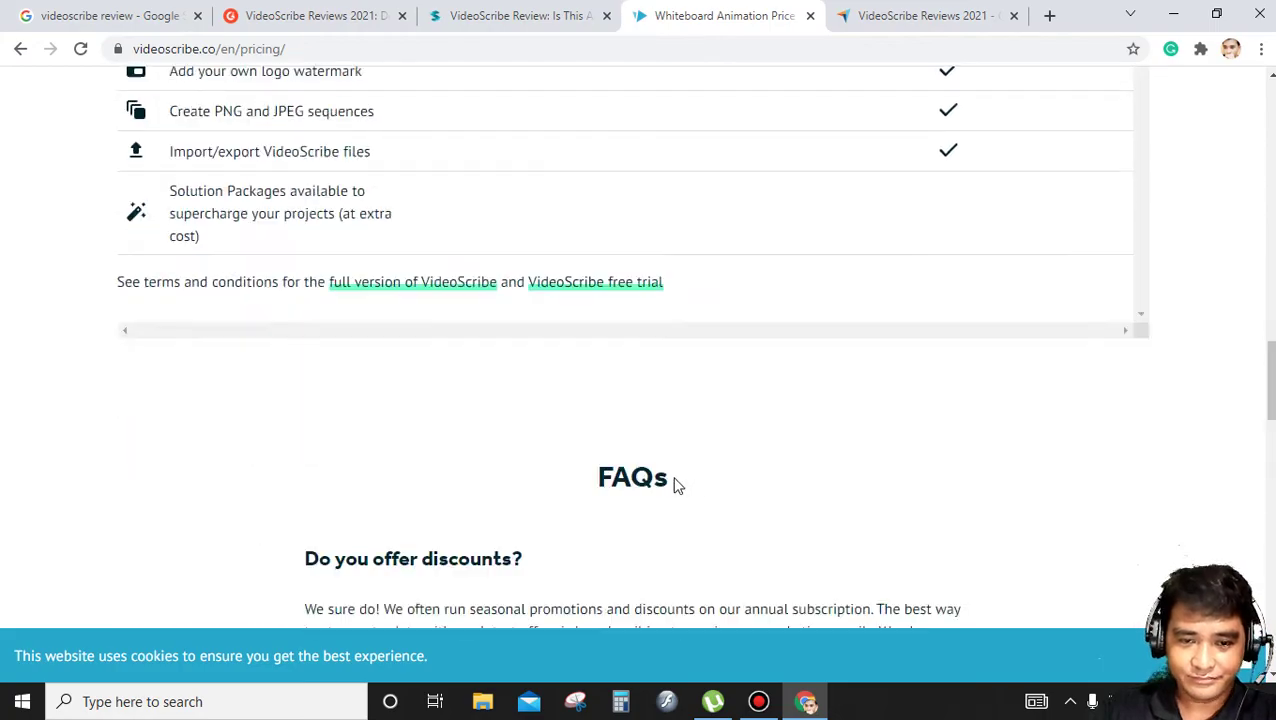
Minimize Chrome, launch VideoScribe from the desktop, log in and start a new blank scribe
left_click(1177, 14)
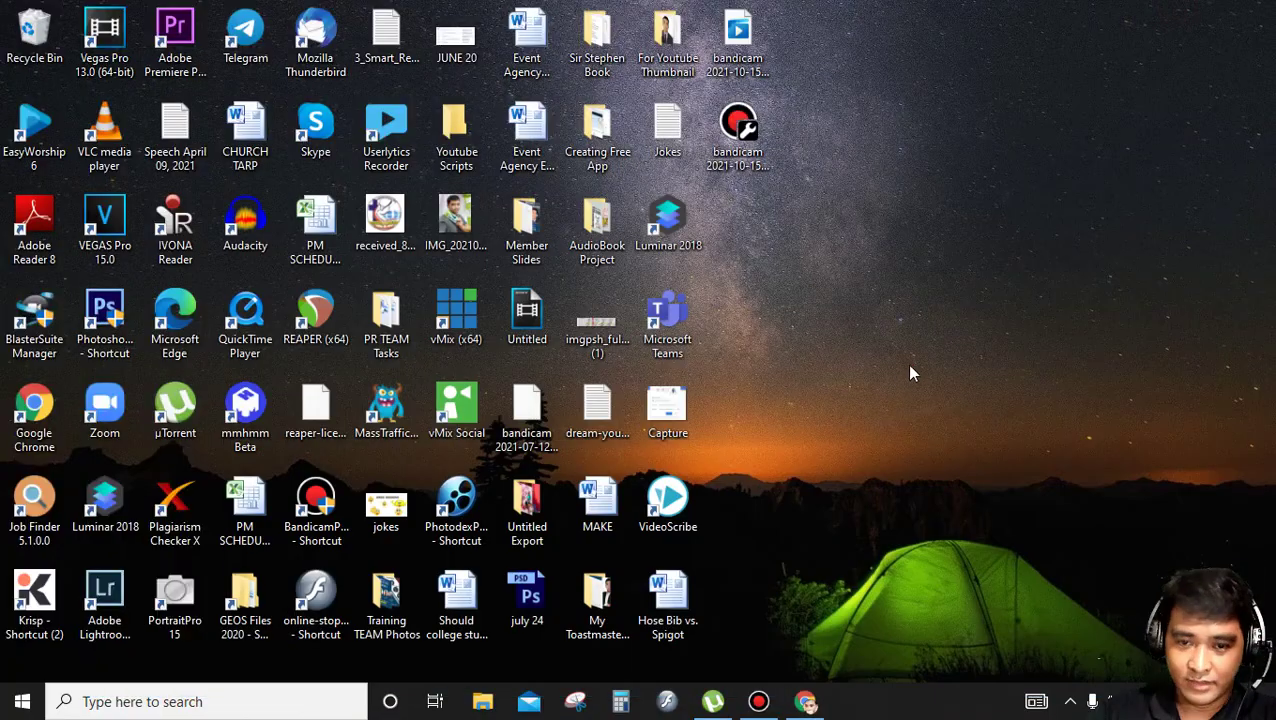
left_click(675, 495)
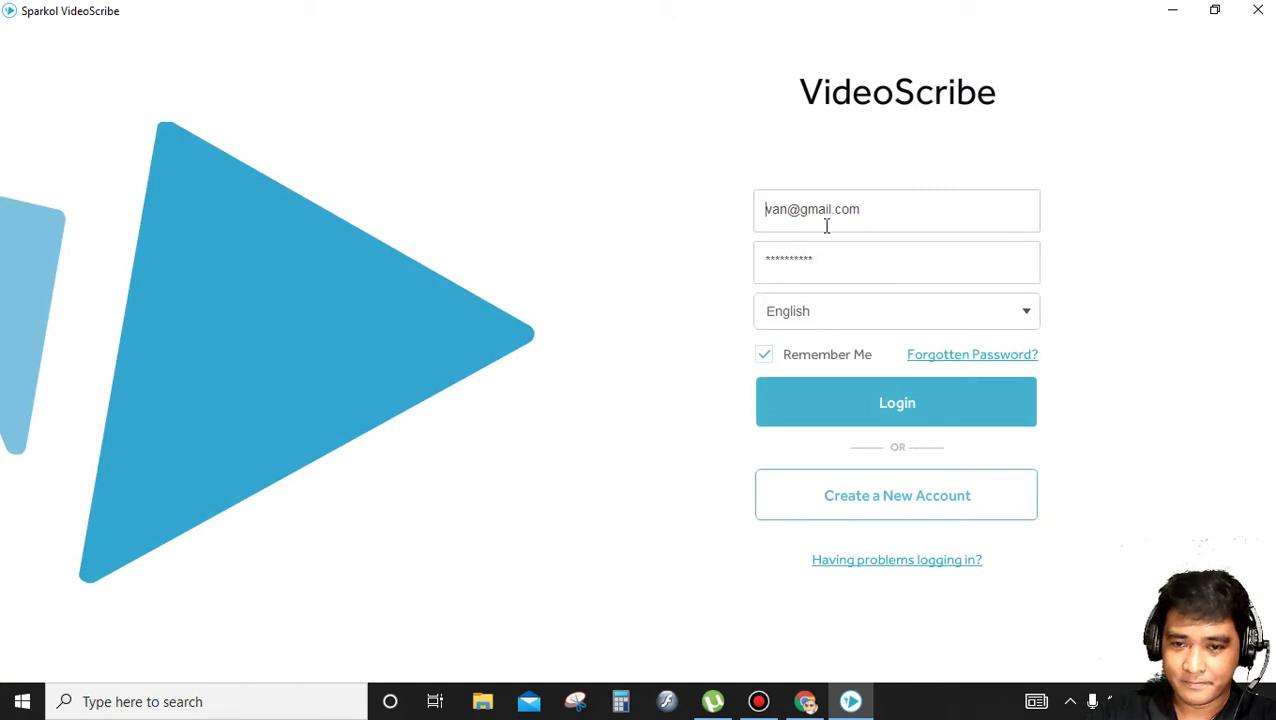
left_click(897, 404)
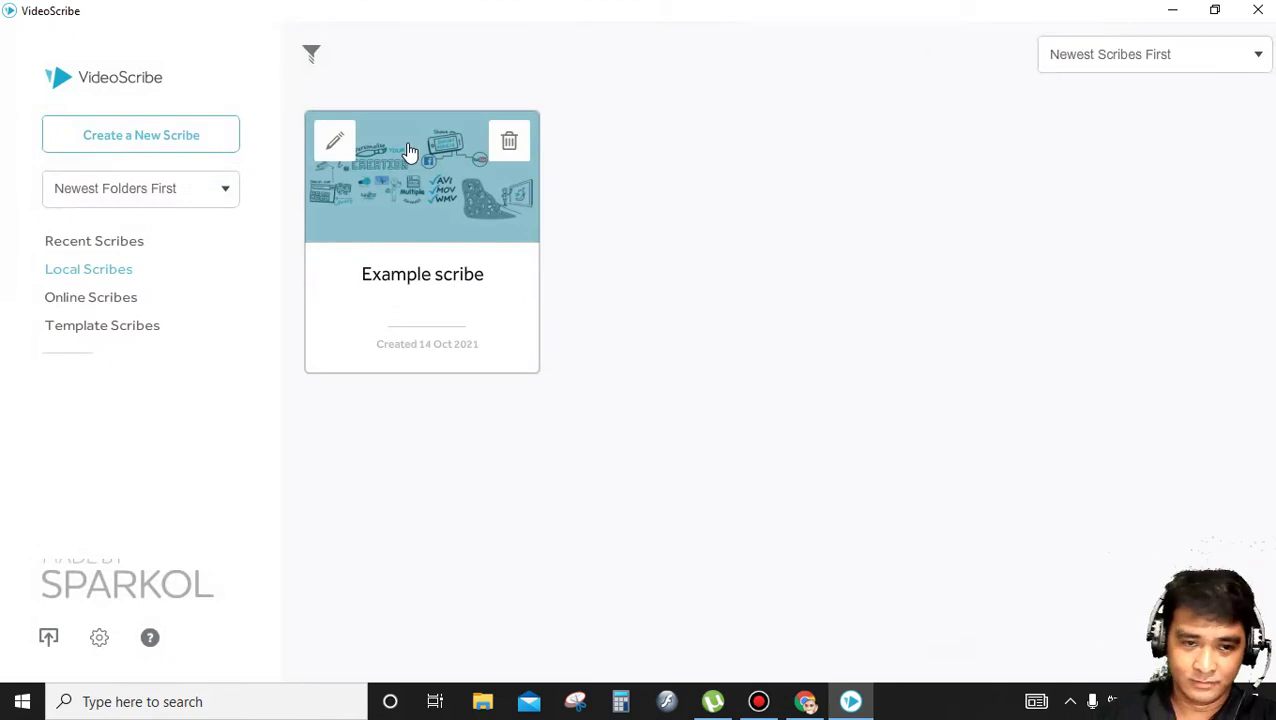
left_click(122, 132)
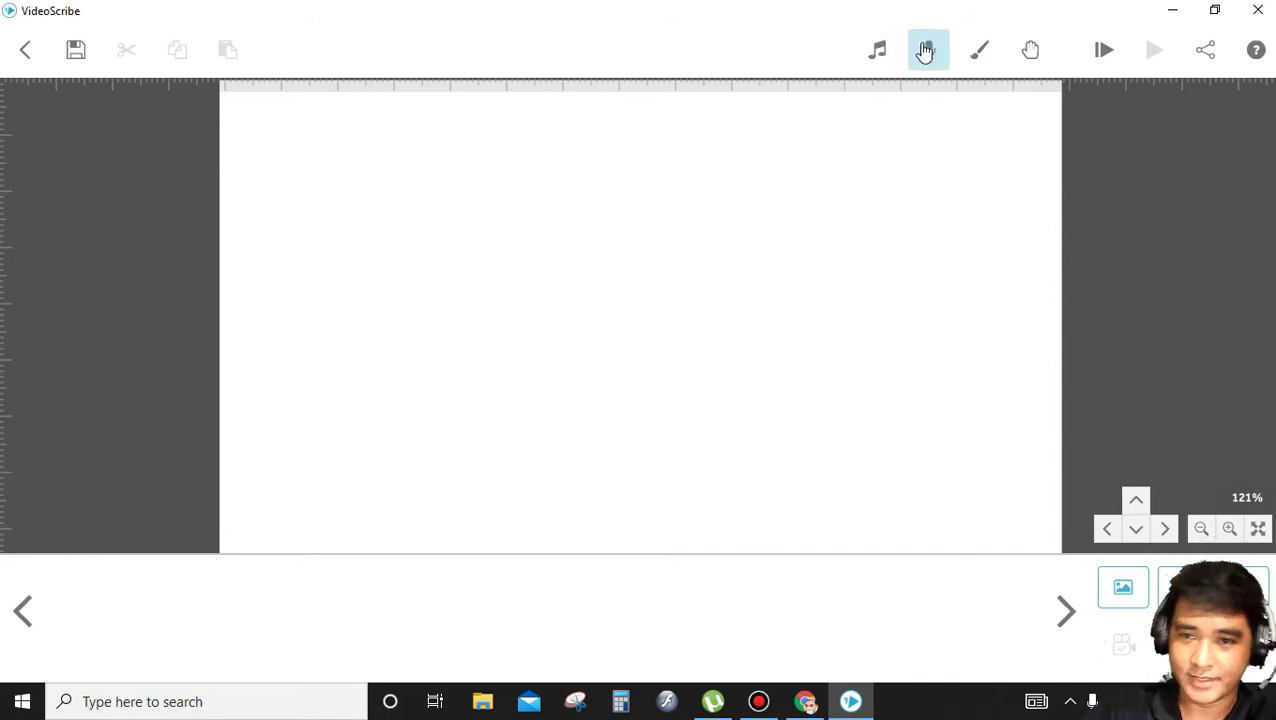
Try several paper textures and apply the speckled marble background to the canvas
left_click(979, 52)
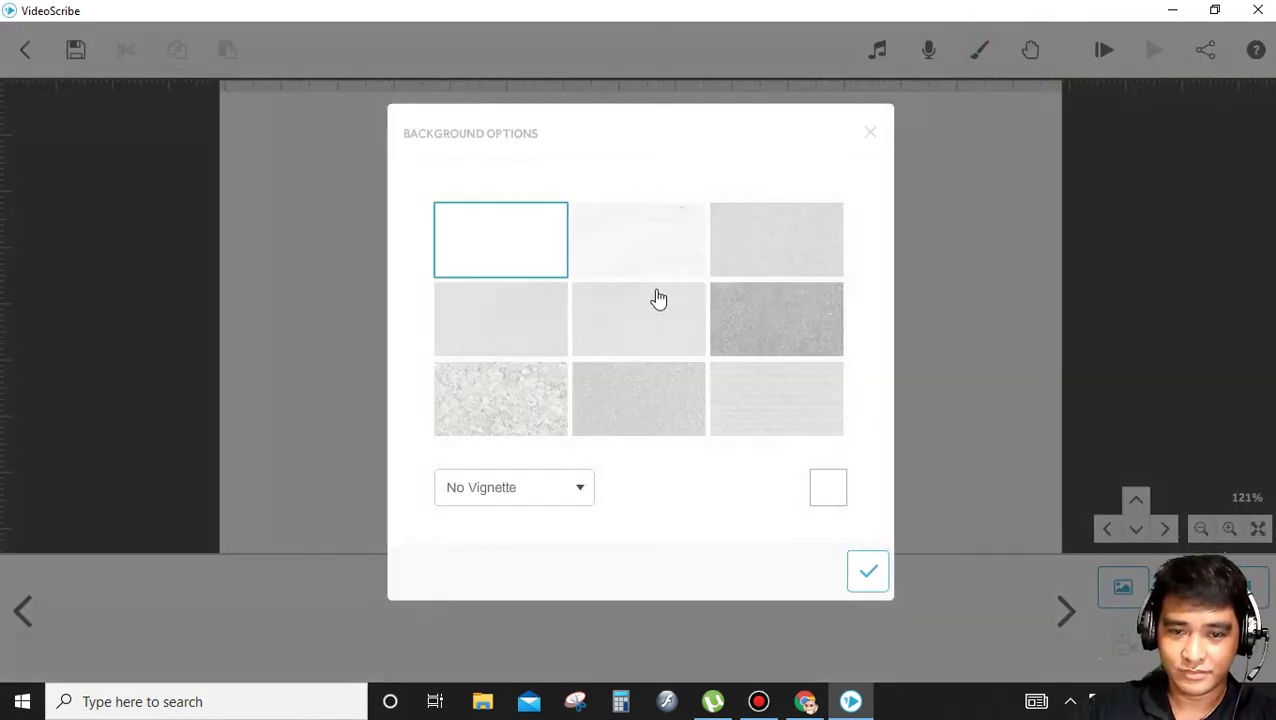
left_click(814, 246)
left_click(790, 350)
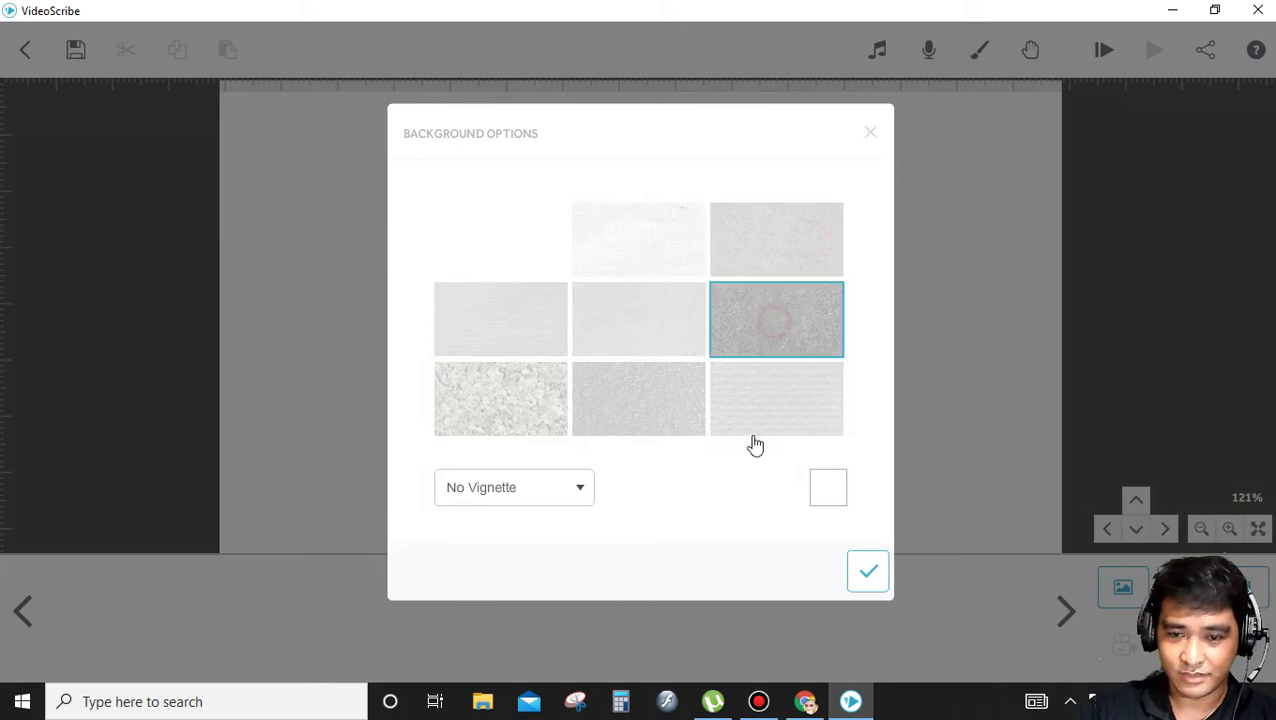
left_click(622, 318)
left_click(504, 312)
left_click(506, 404)
left_click(868, 571)
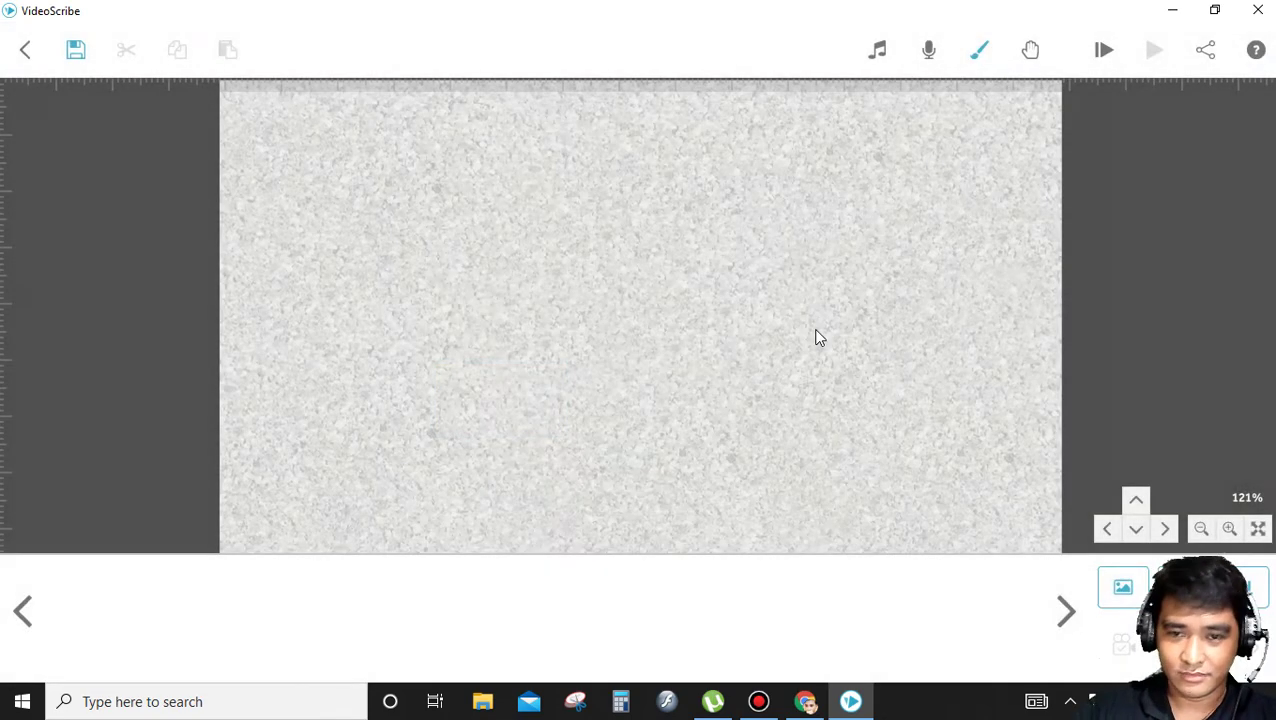
Switch the canvas background back to plain white
left_click(979, 50)
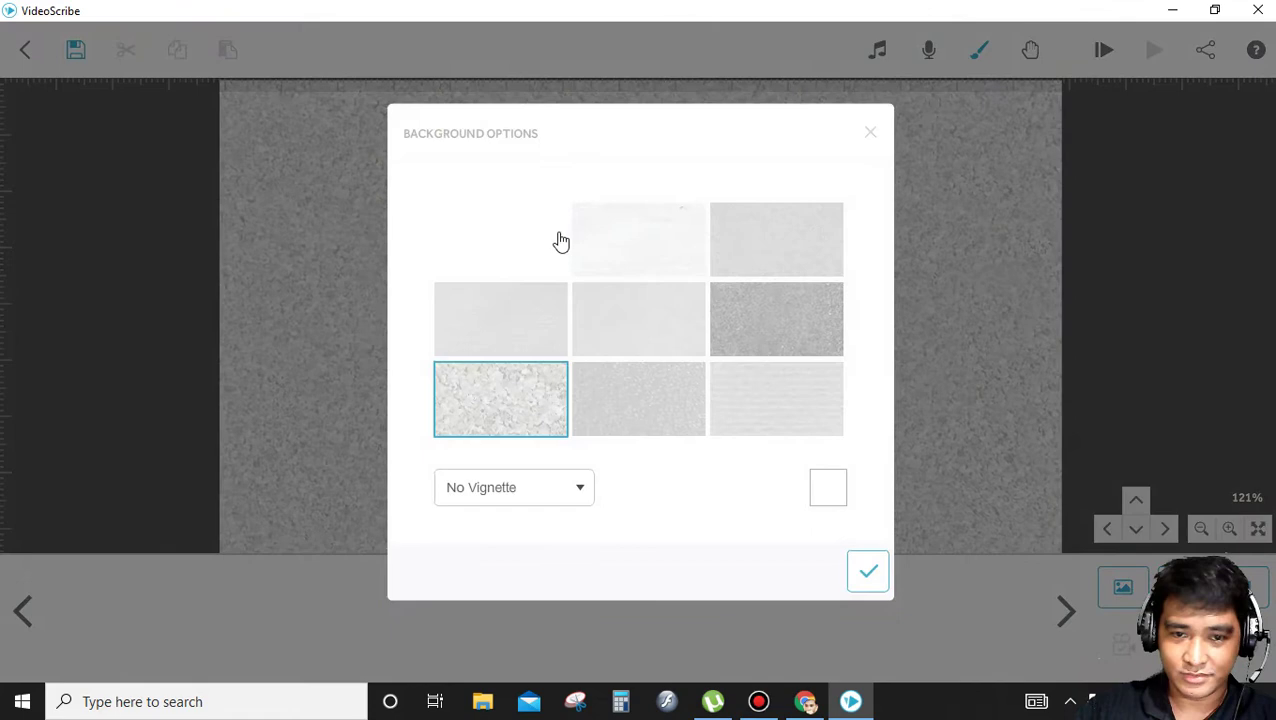
left_click(505, 240)
left_click(866, 571)
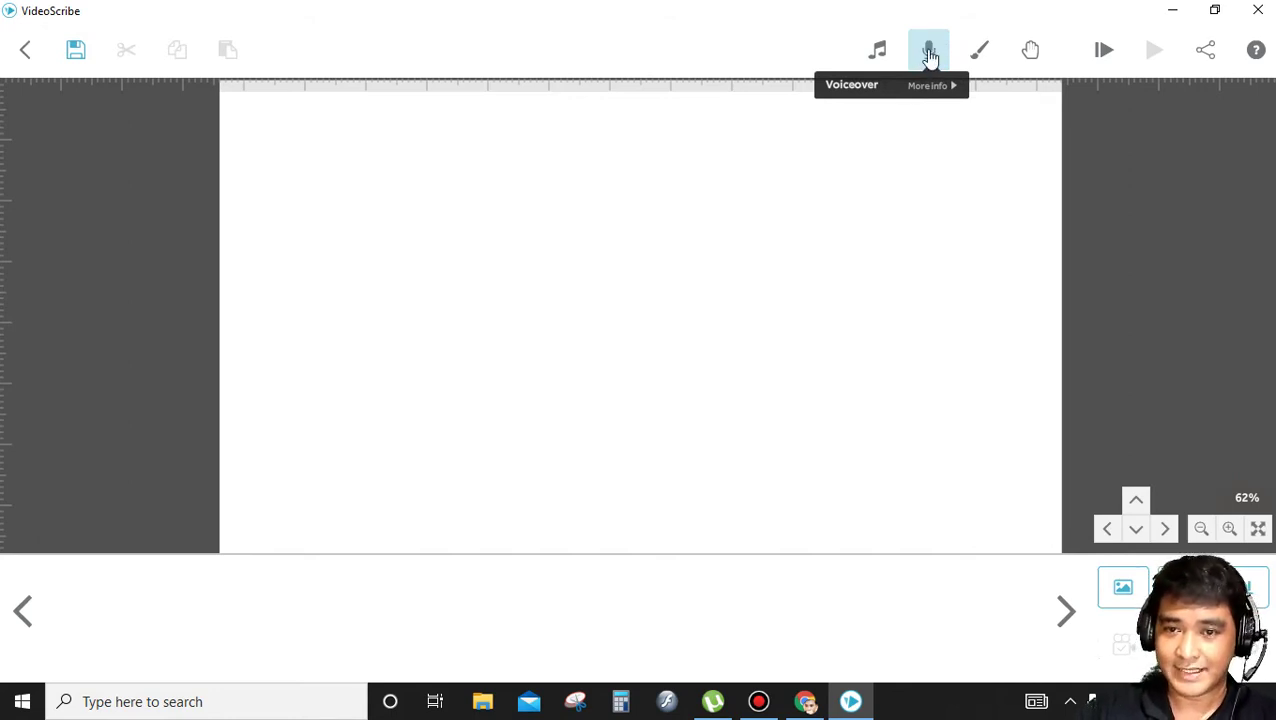
left_click(930, 52)
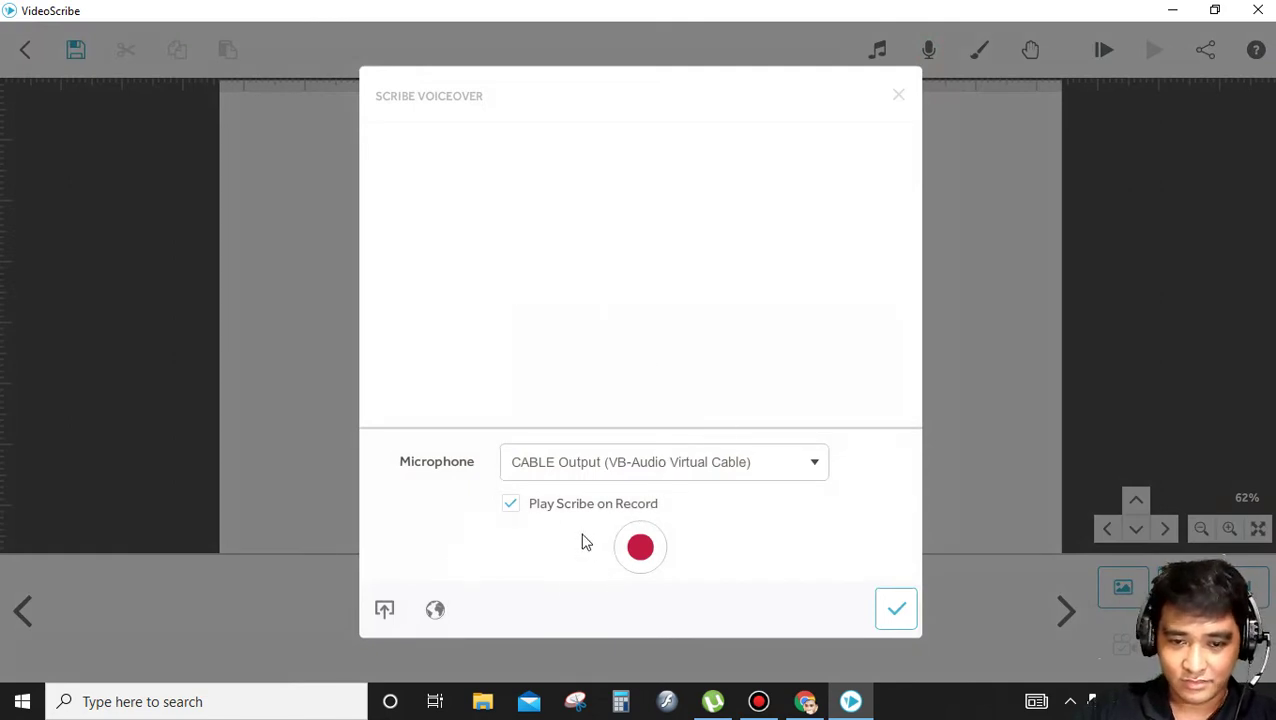
left_click(625, 466)
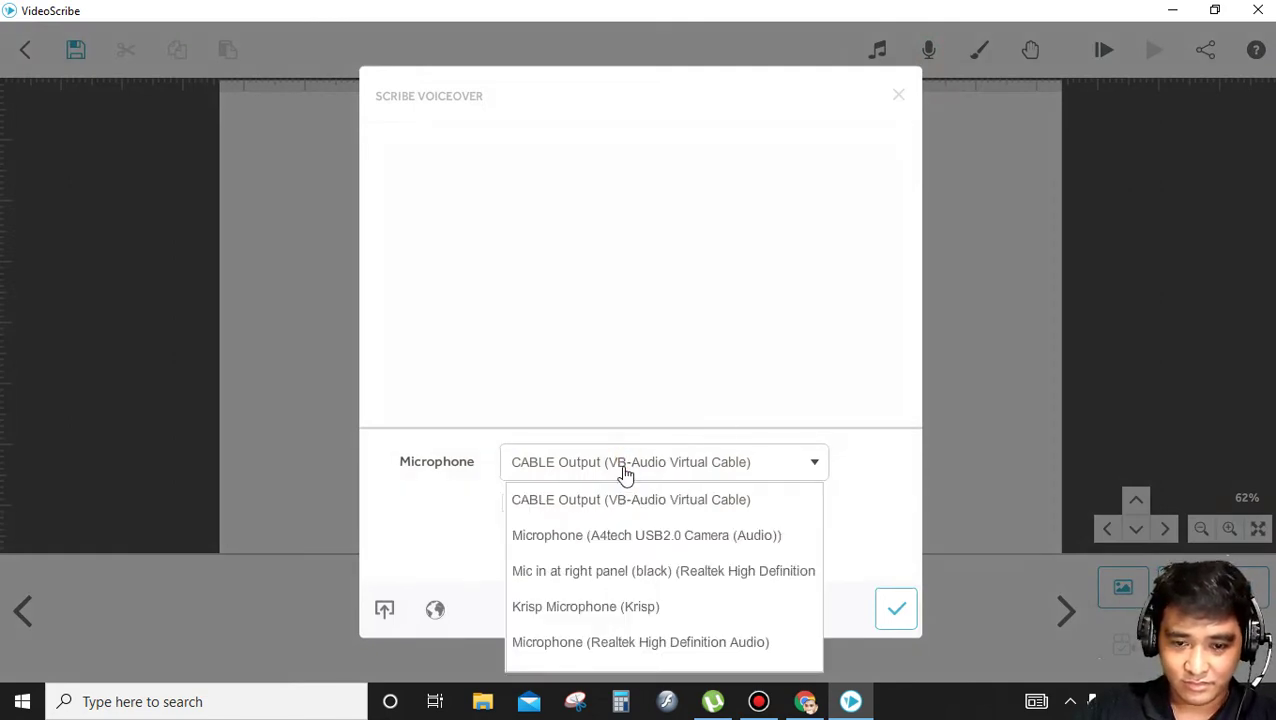
left_click(625, 466)
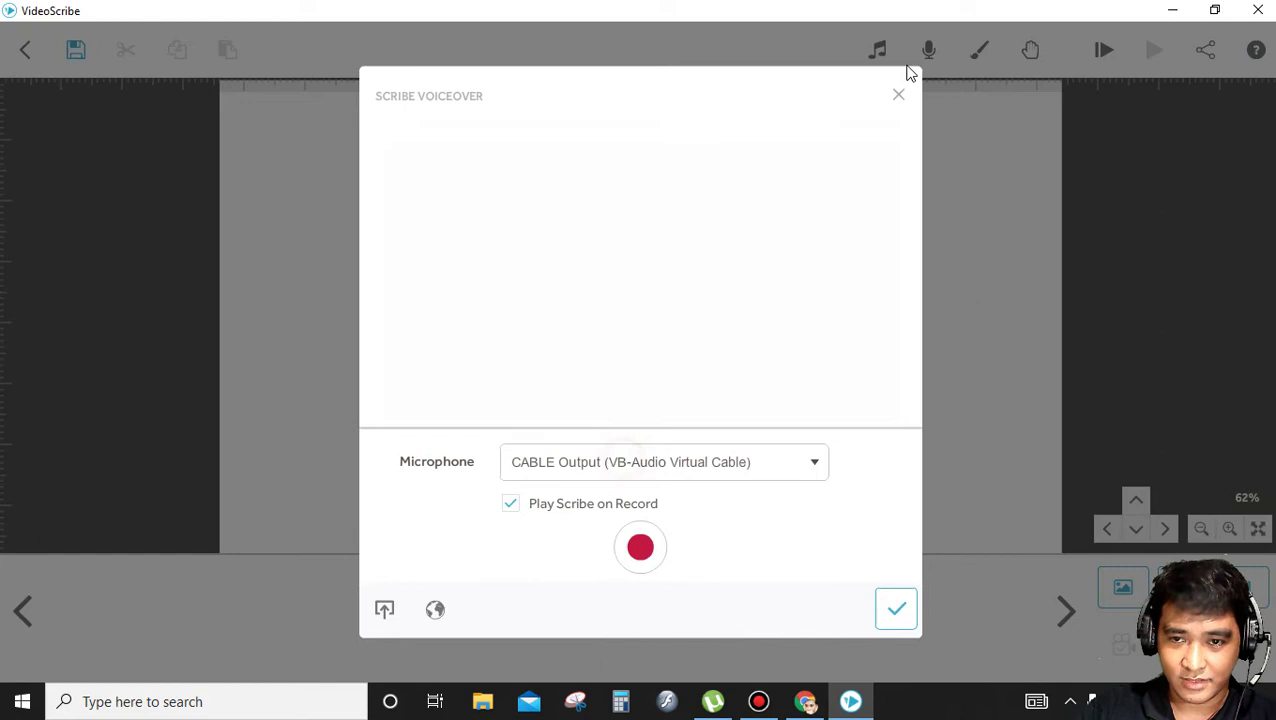
left_click(607, 466)
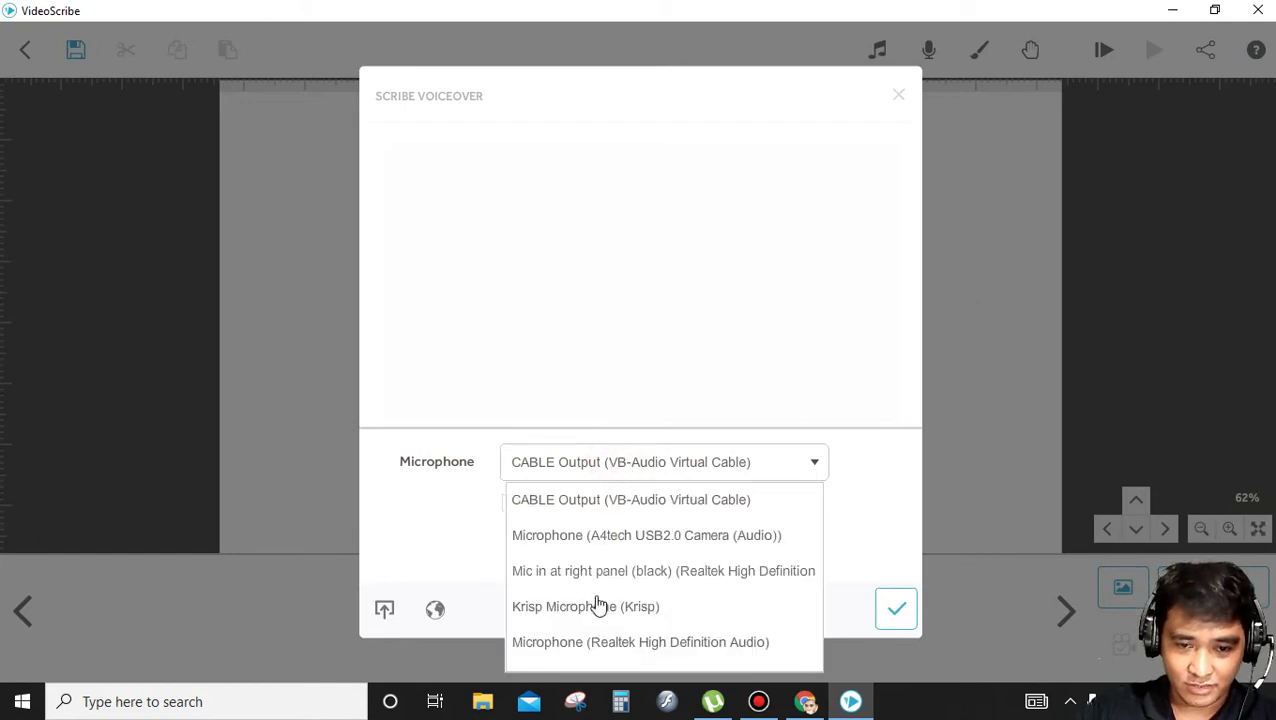
left_click(898, 95)
left_click(898, 95)
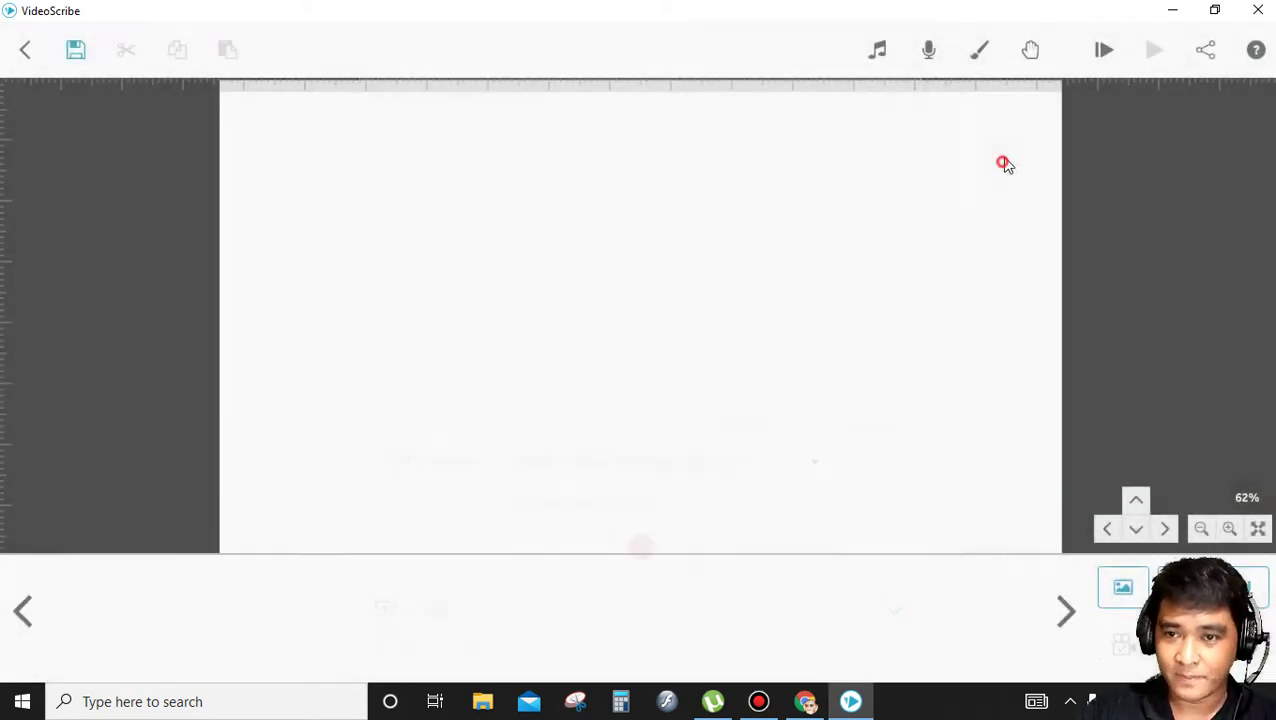
left_click(879, 54)
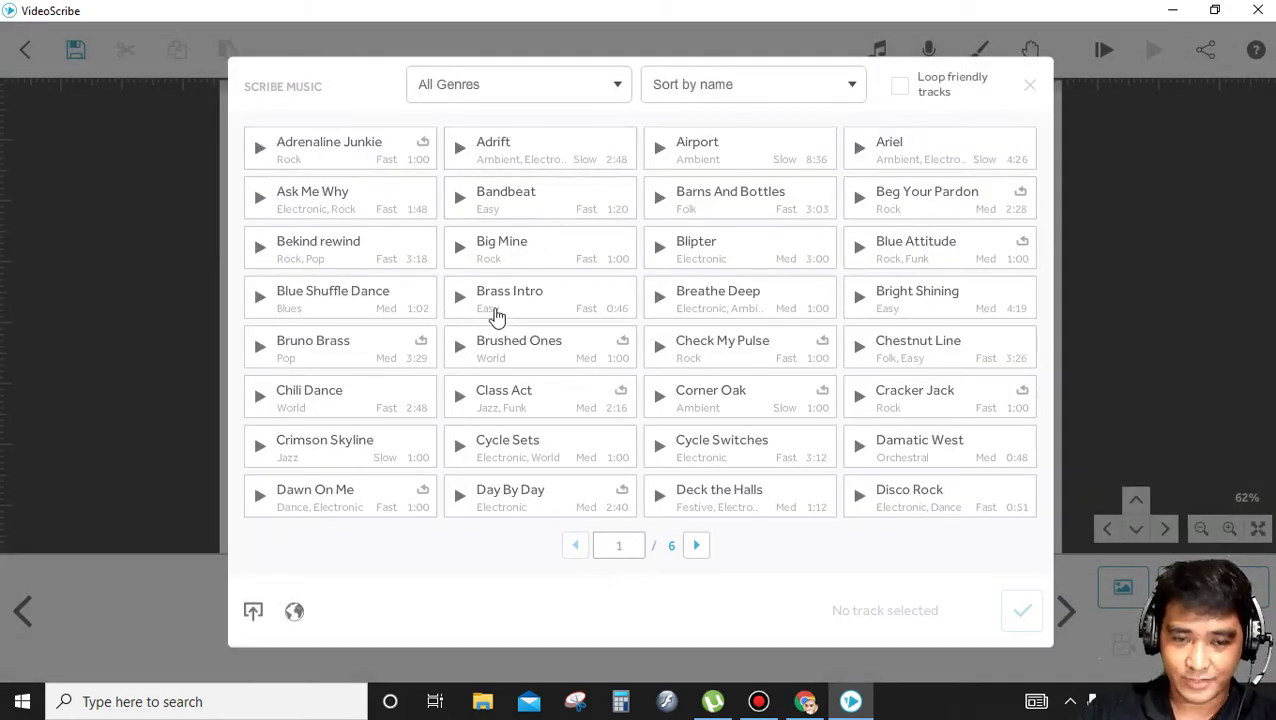
scroll(609, 370, "down", 4)
scroll(635, 385, "down", 4)
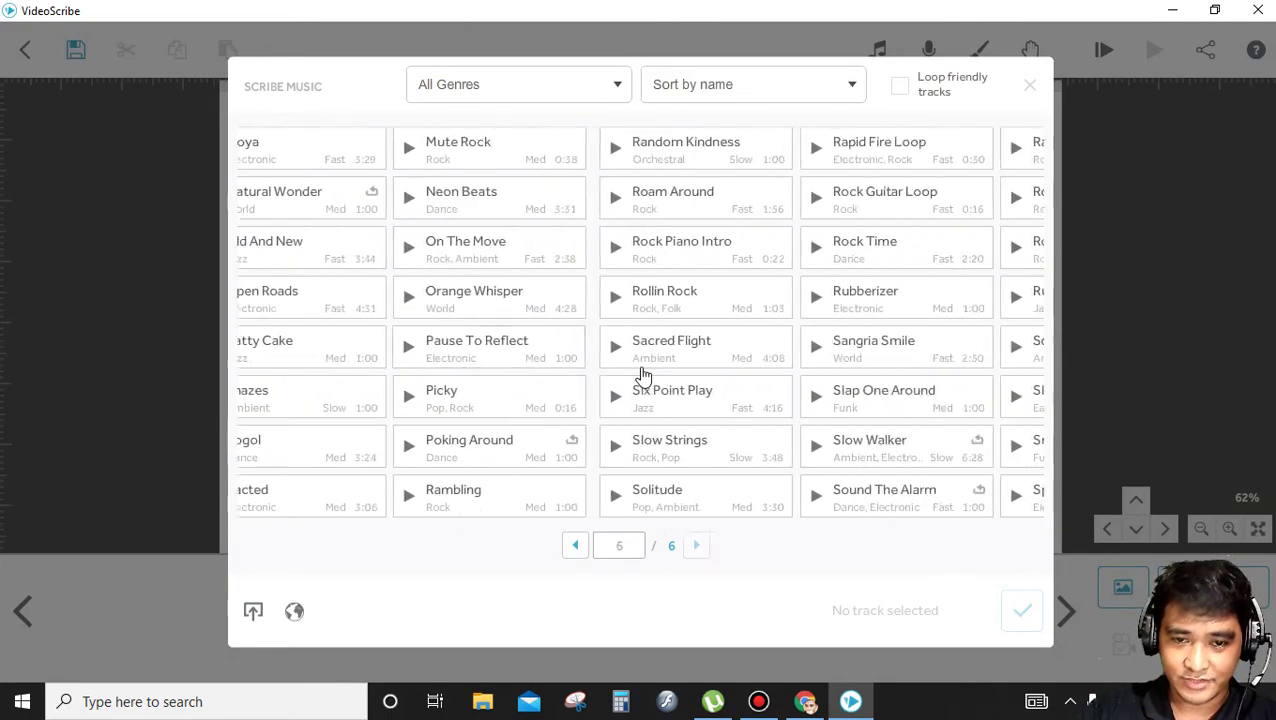
scroll(641, 373, "down", 1)
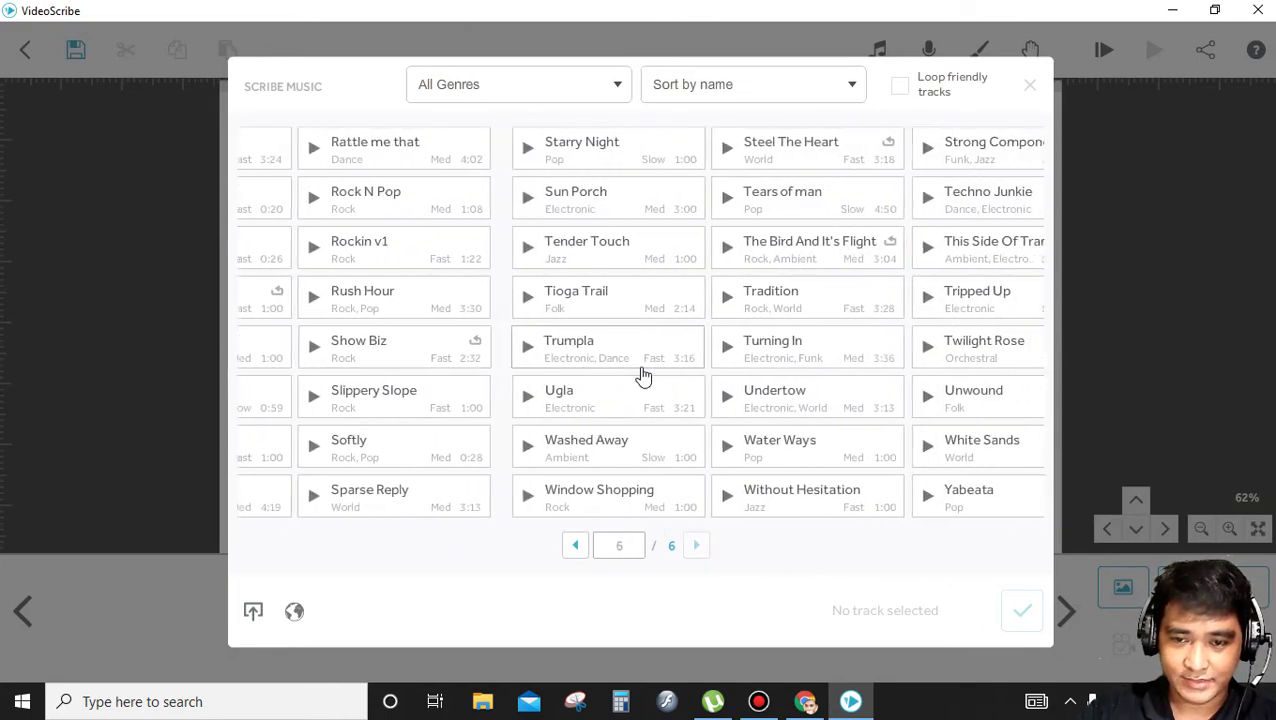
scroll(638, 365, "up", 3)
scroll(634, 290, "up", 5)
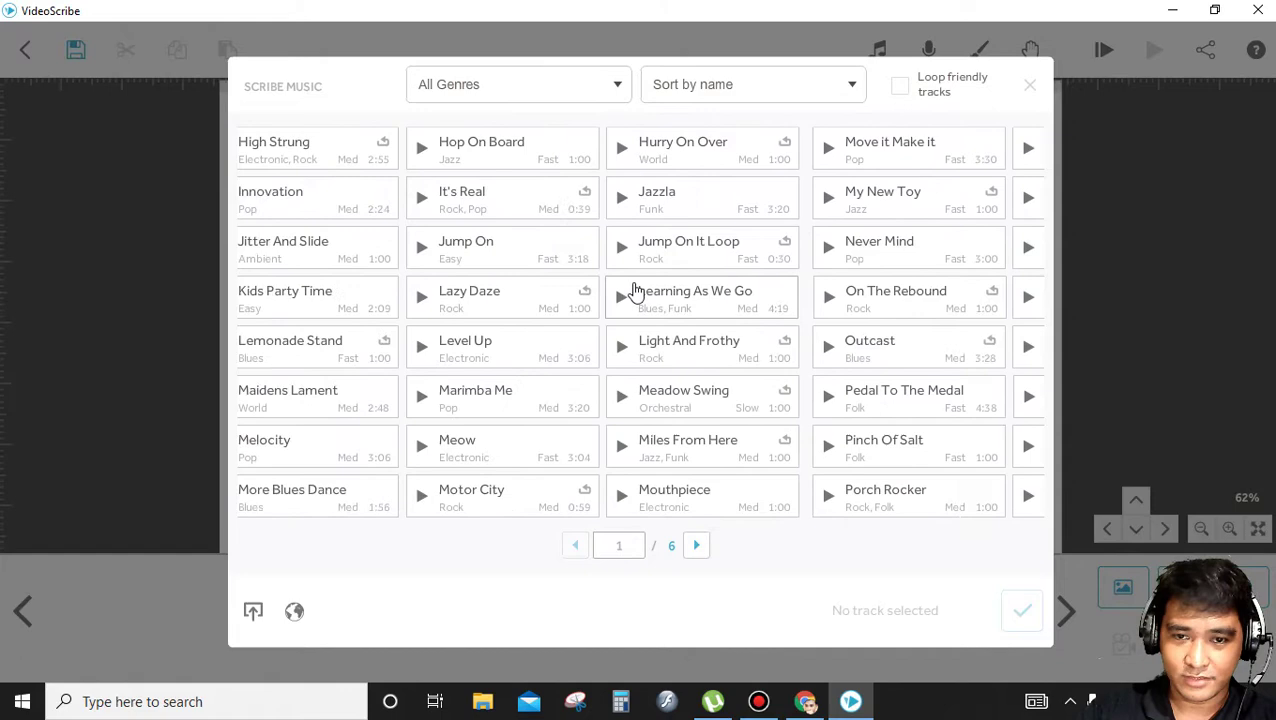
left_click(1025, 85)
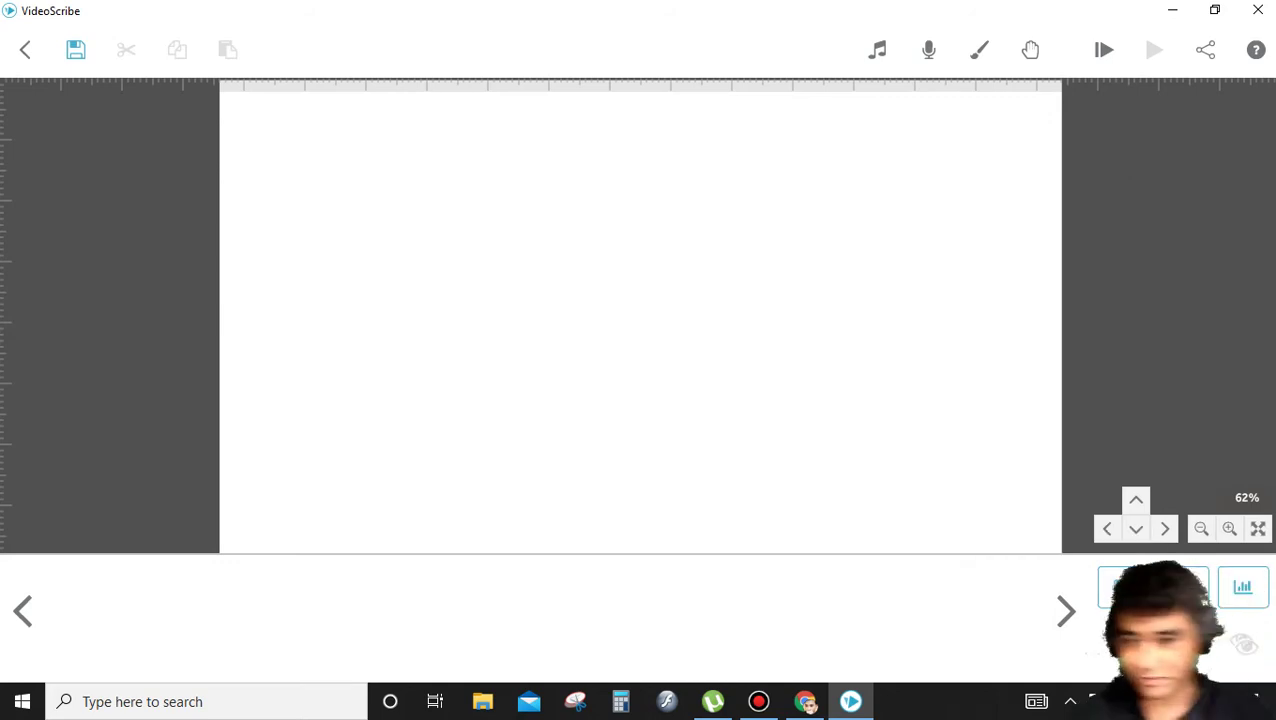
Type 'This is Sample Only' into a new text element, correcting the typos
left_click(1184, 590)
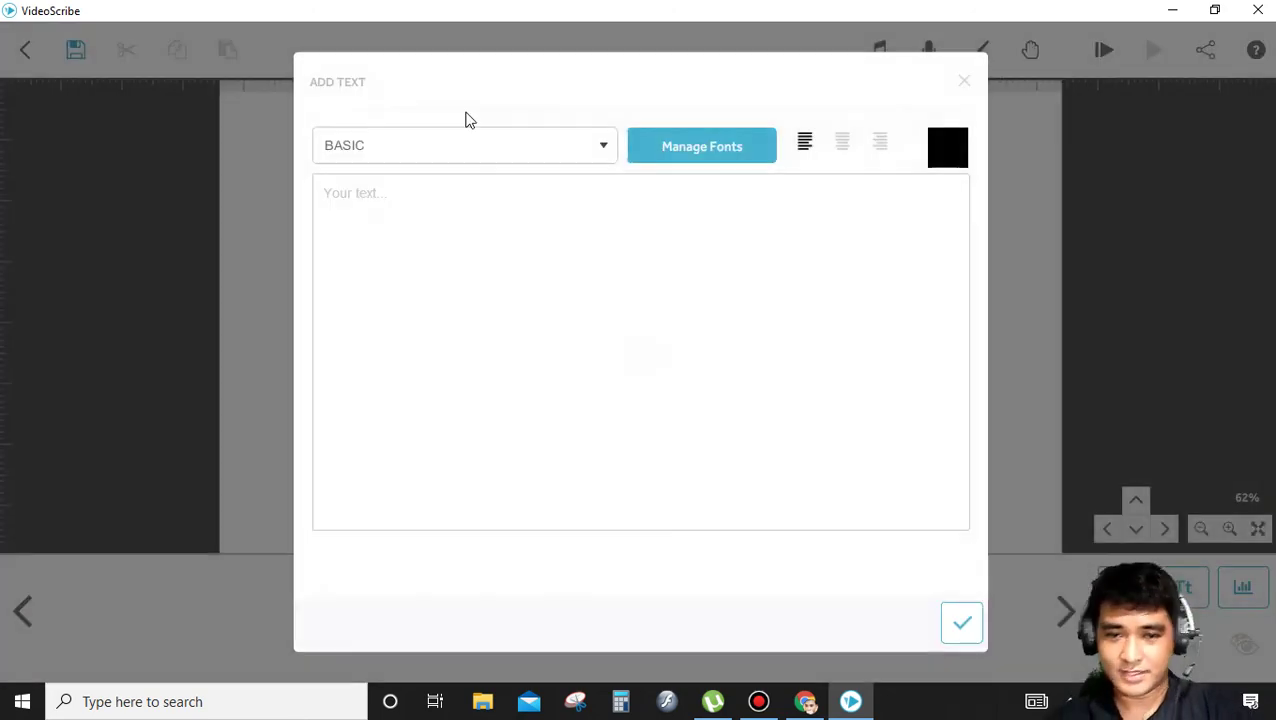
left_click(356, 225)
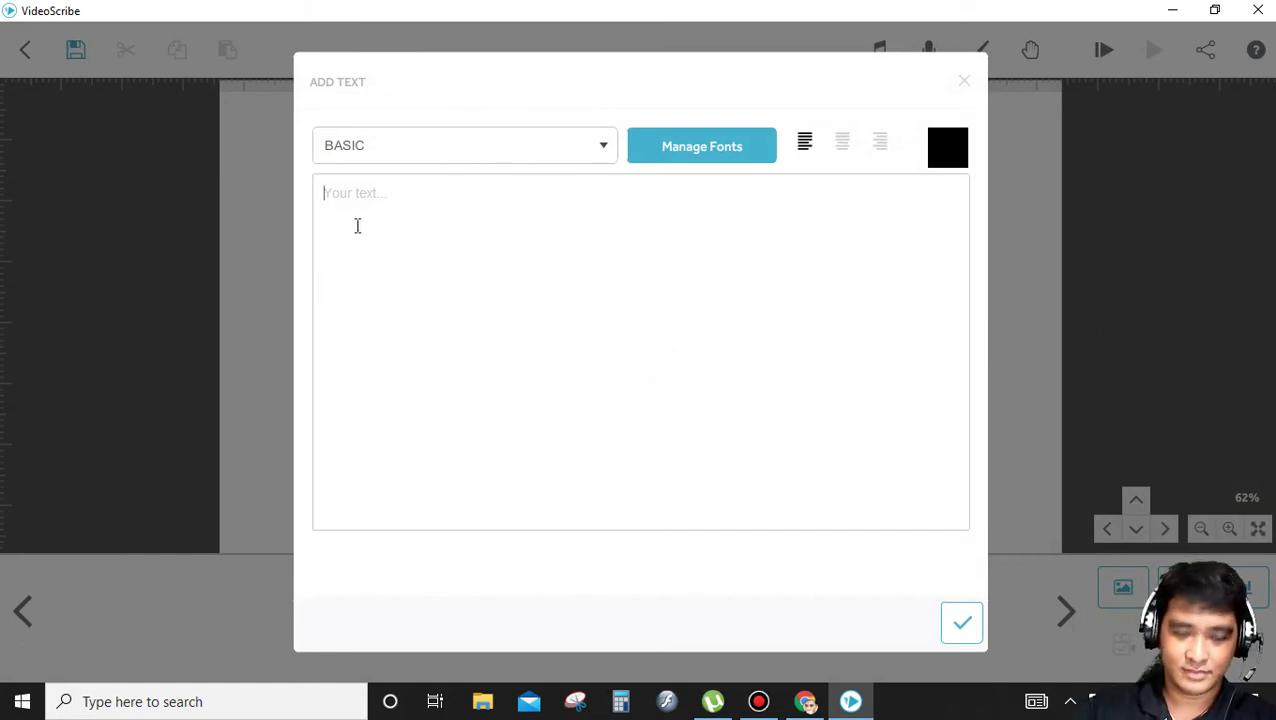
type("this i")
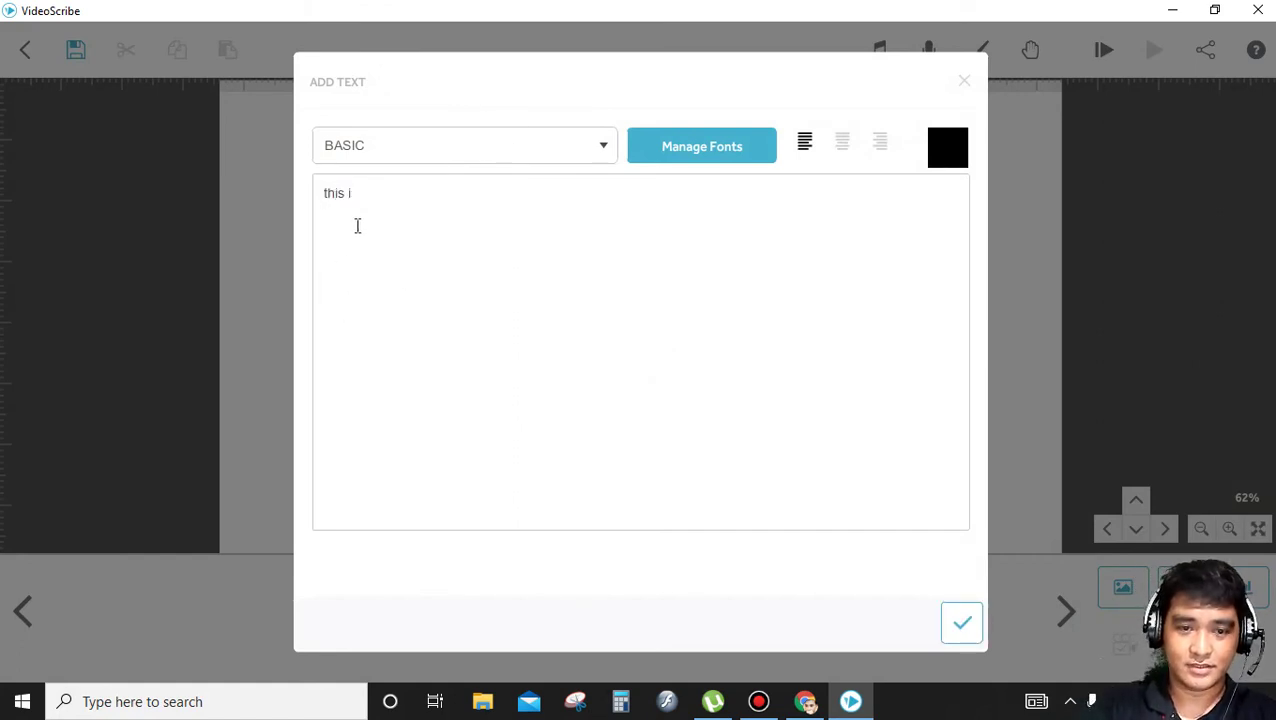
key("BackSpace")
key("BackSpace")
key("BackSpace")
key("BackSpace")
key("BackSpace")
key("BackSpace")
type("This is Sample O)")
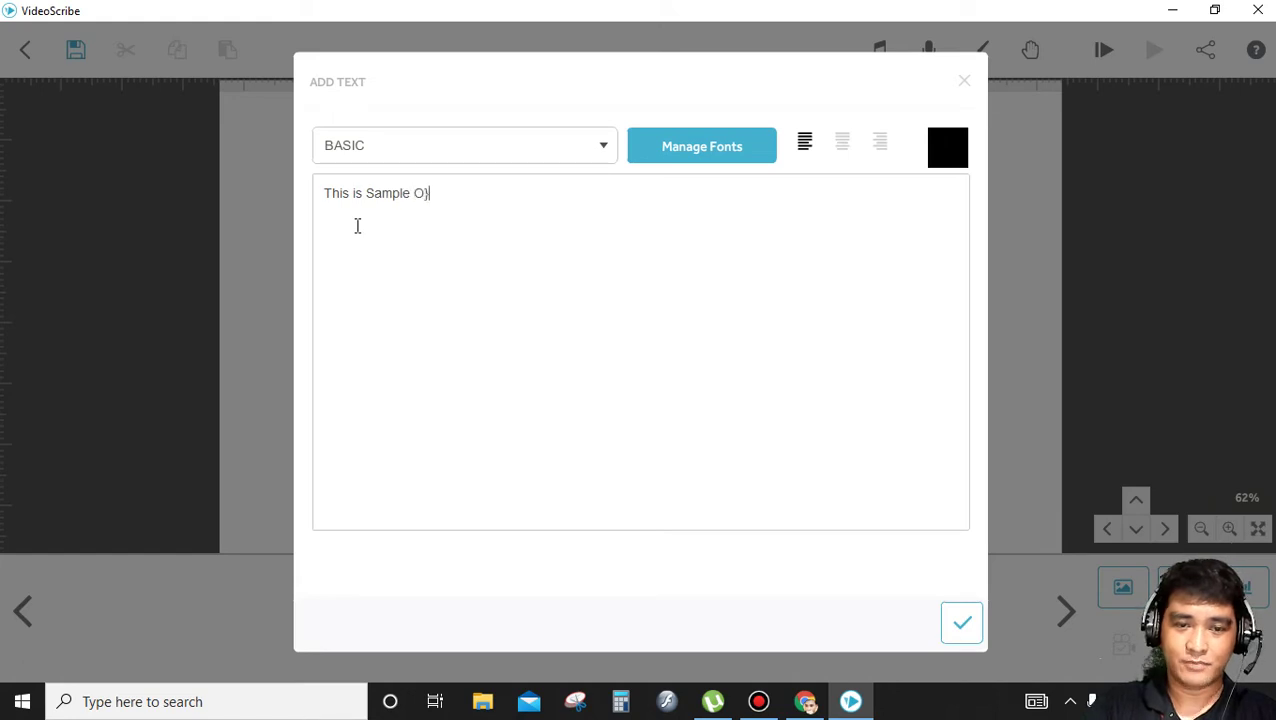
type("w")
key("BackSpace")
key("BackSpace")
key("BackSpace")
key("BackSpace")
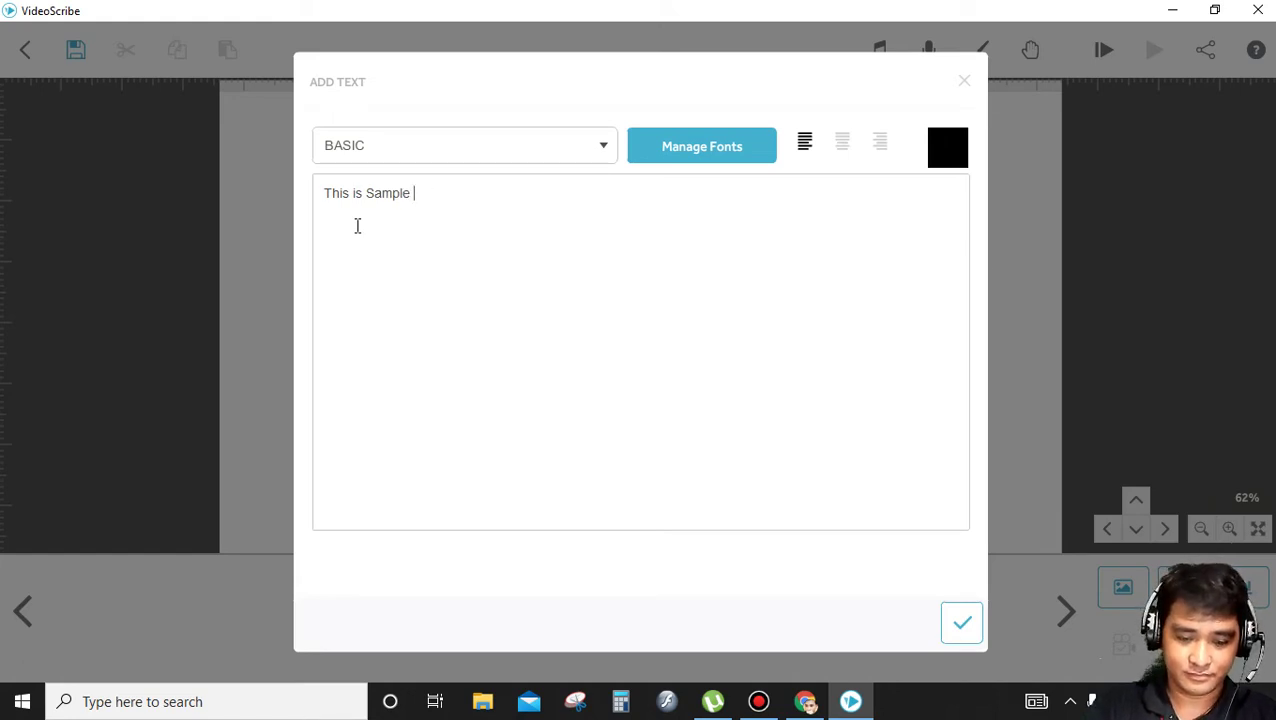
type("Only")
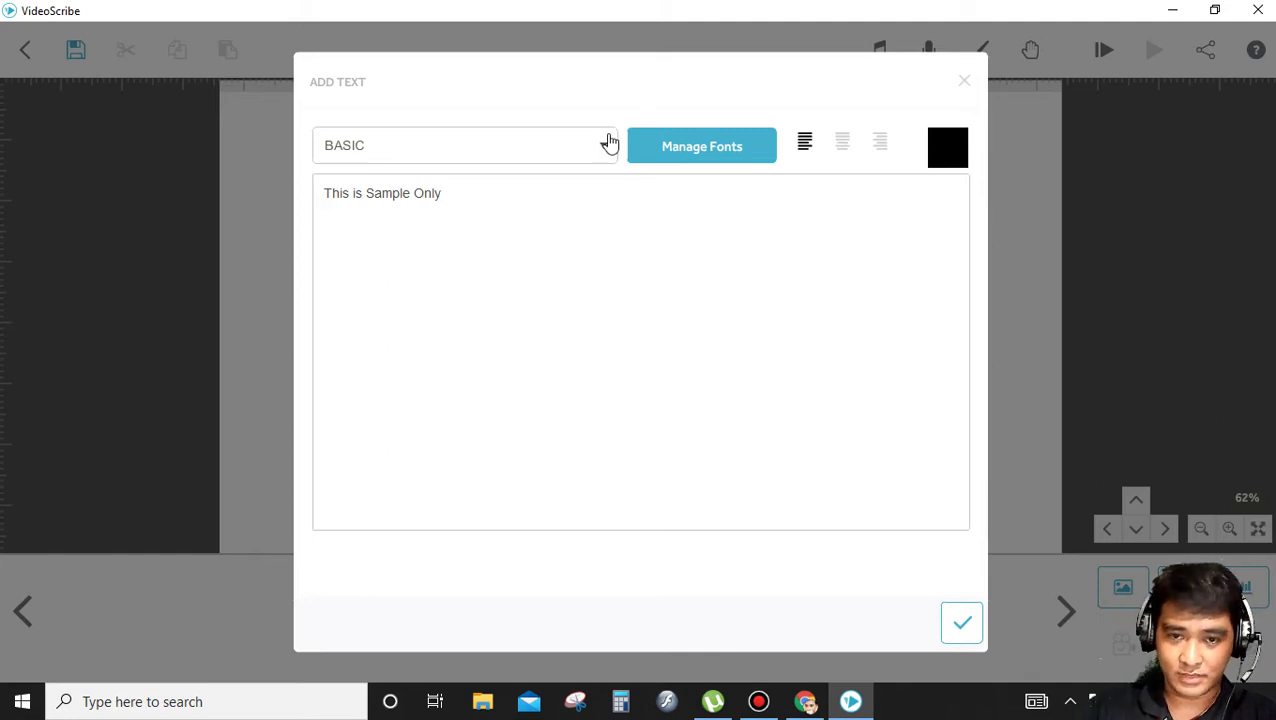
Look through the font list and Manage Fonts without changes, then place the text
left_click(609, 143)
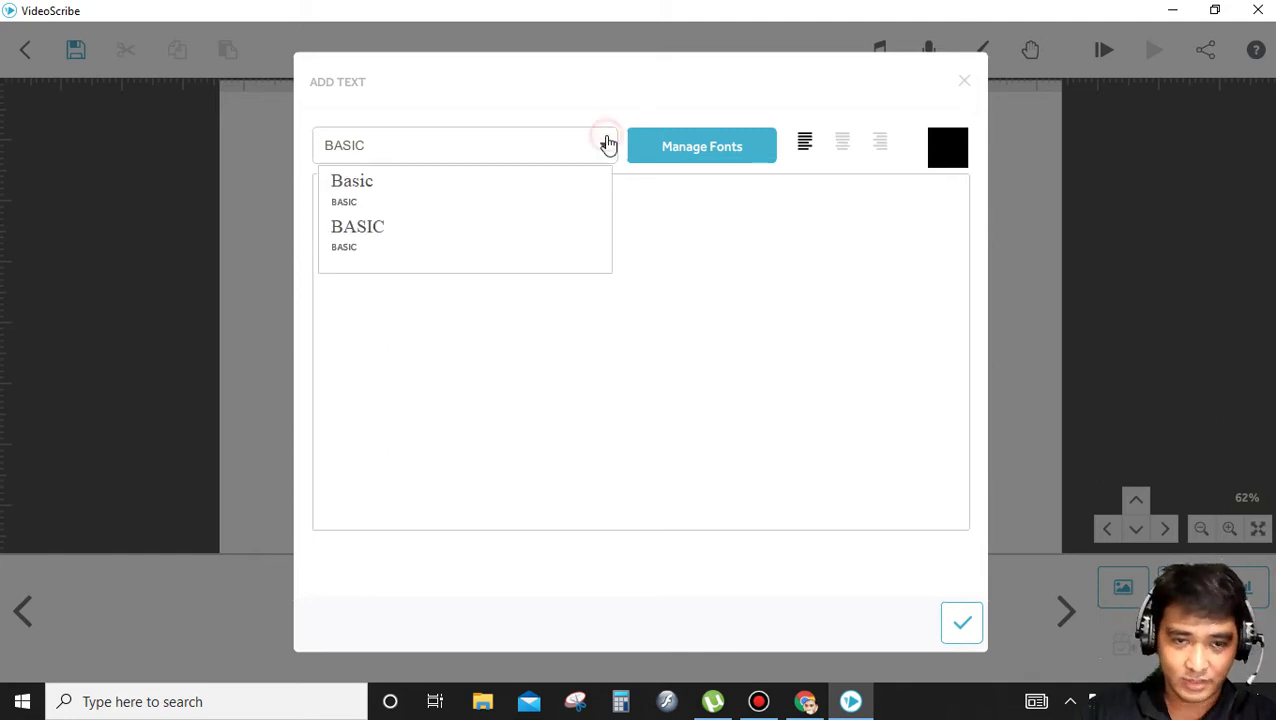
left_click(597, 145)
left_click(700, 146)
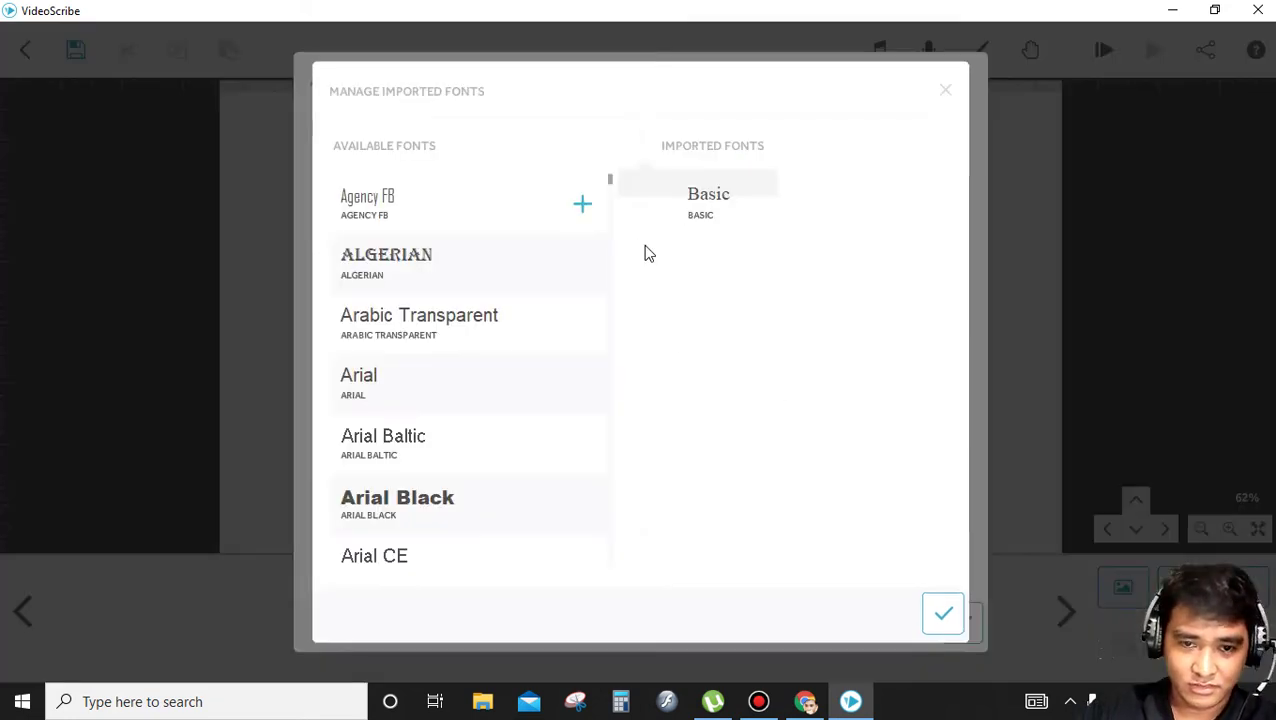
scroll(404, 342, "down", 5)
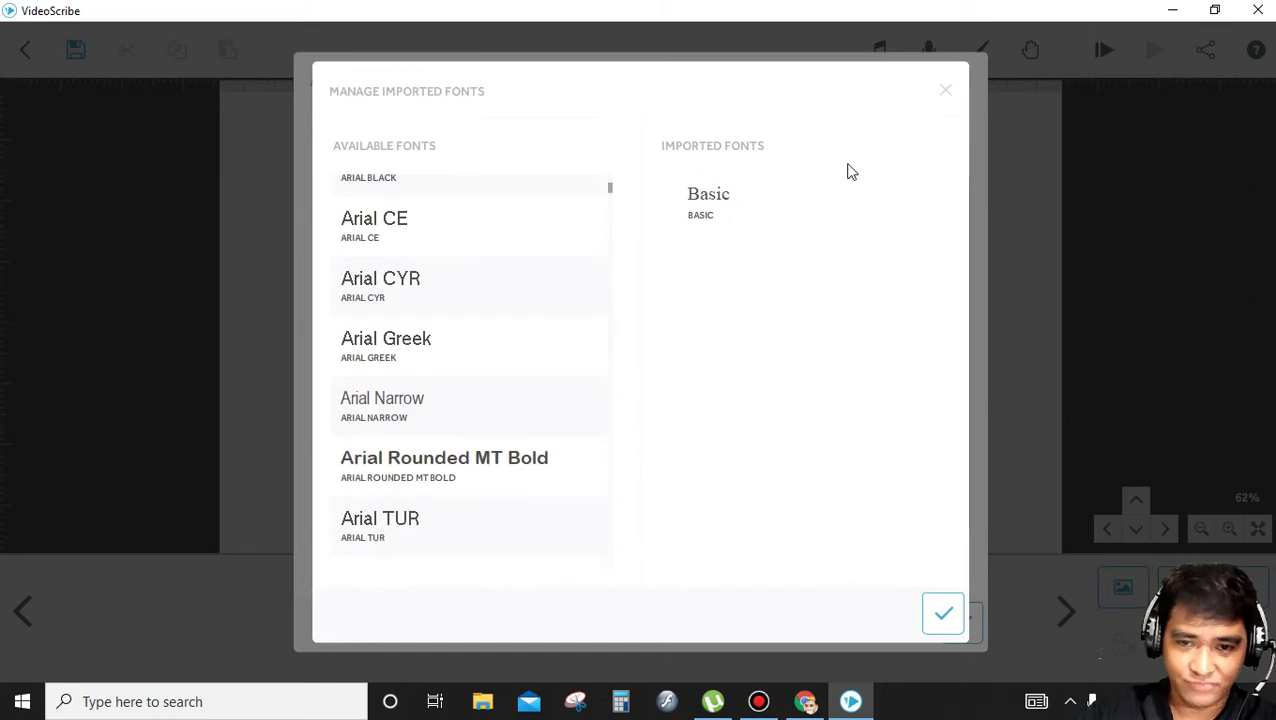
left_click(946, 92)
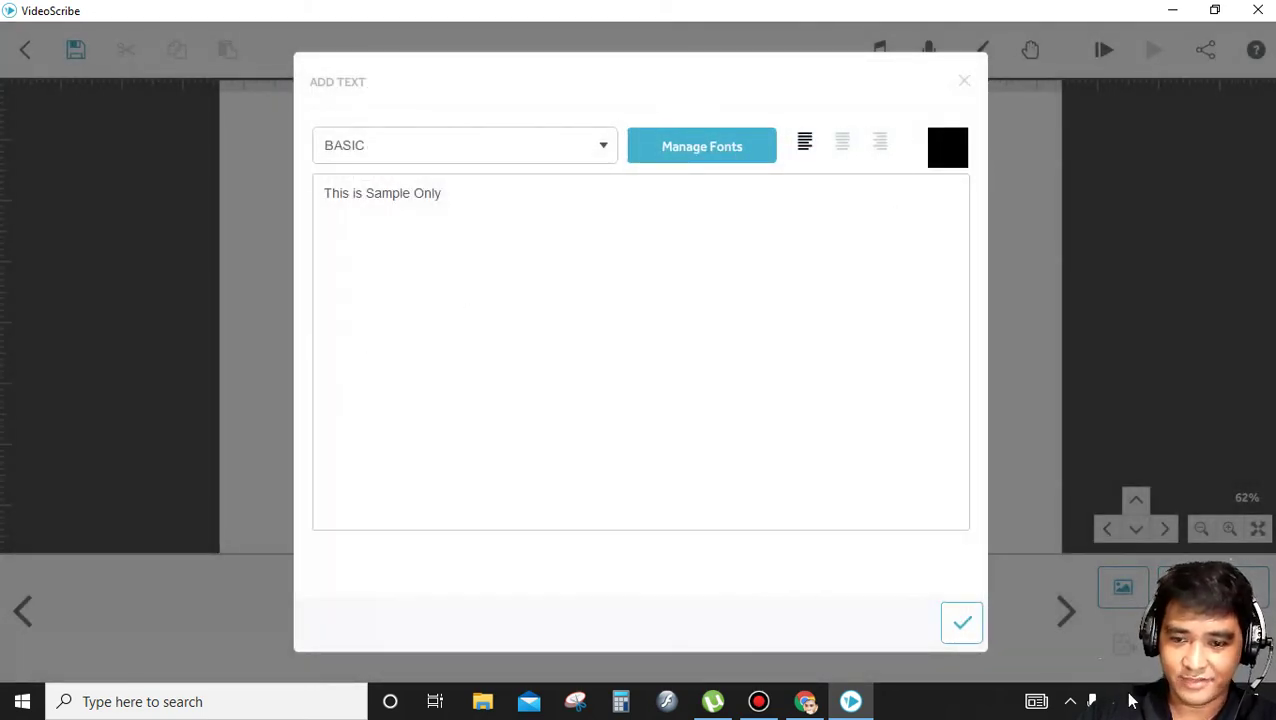
left_click(962, 622)
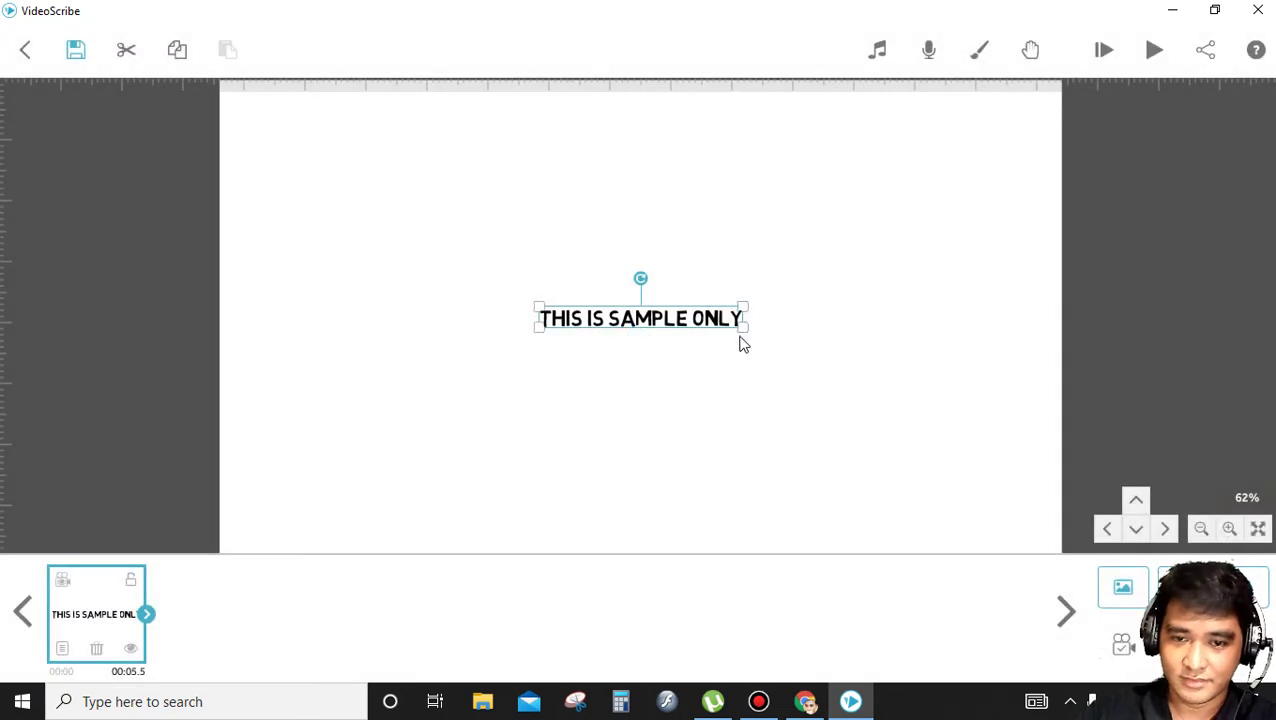
Enlarge the THIS IS SAMPLE ONLY text in place, preview the scribe, and pan the canvas
left_click_drag(748, 338, 782, 352)
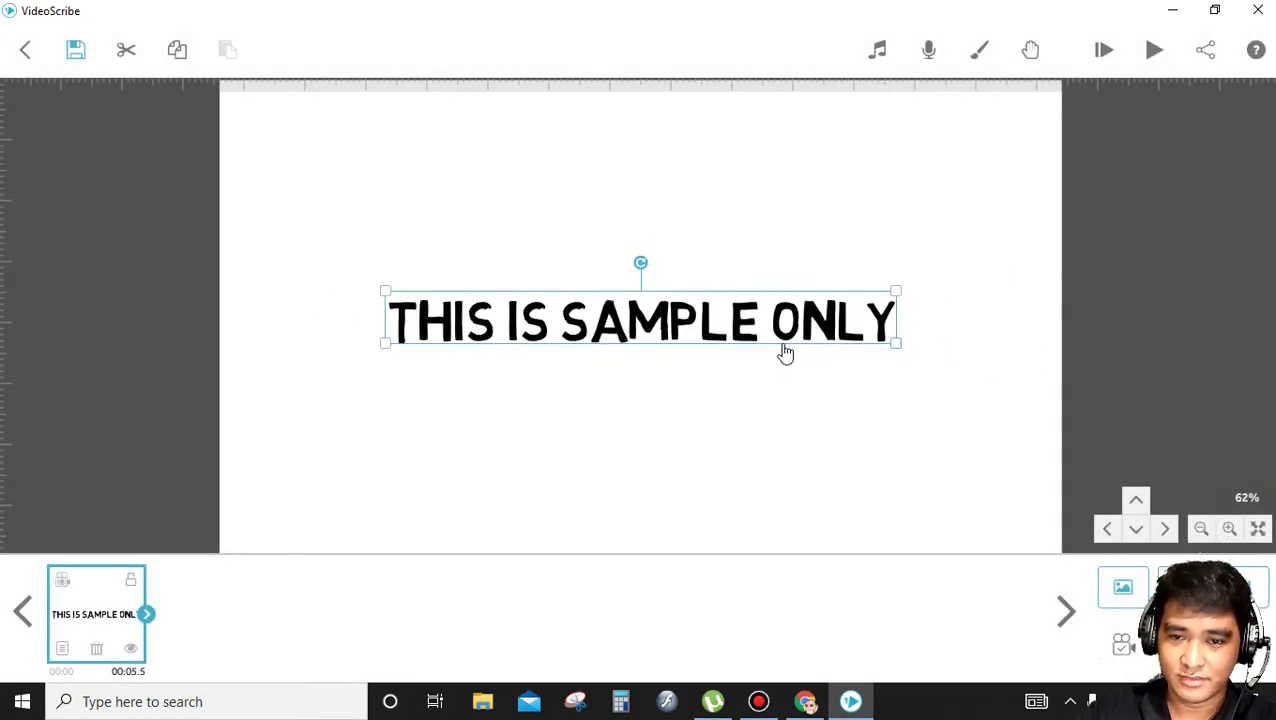
left_click(1148, 54)
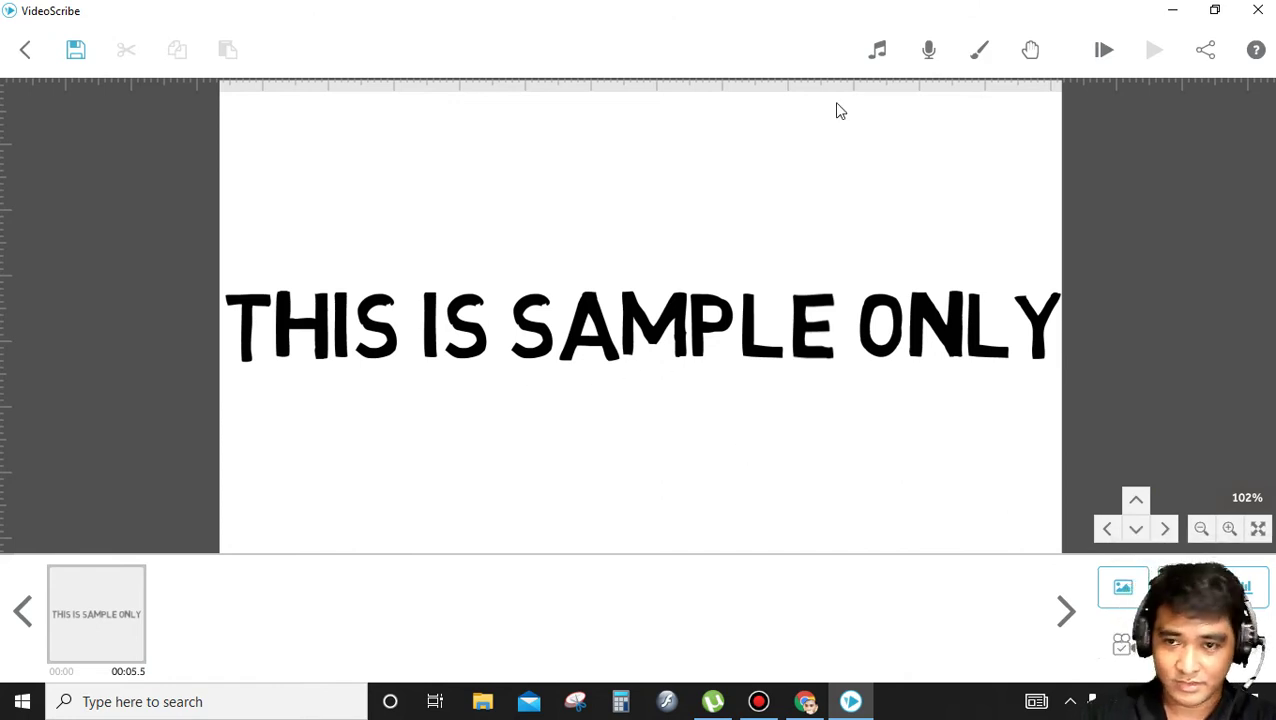
left_click_drag(860, 262, 730, 8)
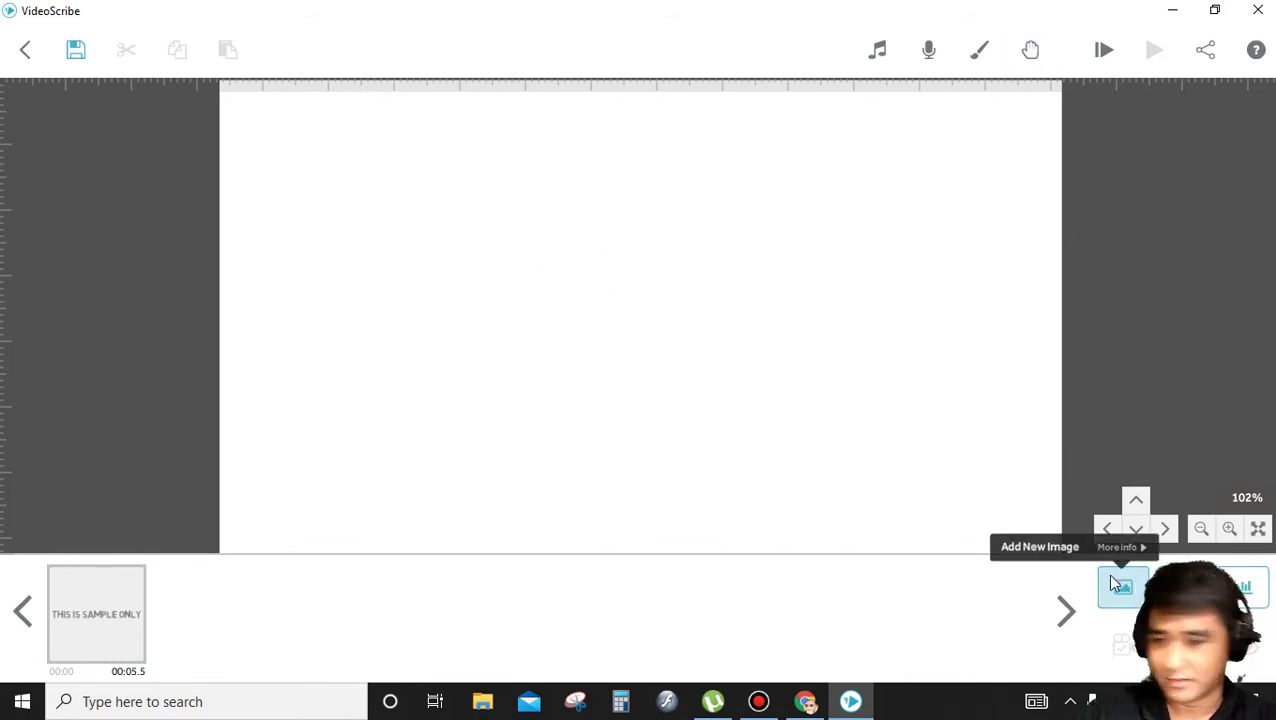
Add a second text element reading 'Welcome to my youtube channel'
left_click(1184, 591)
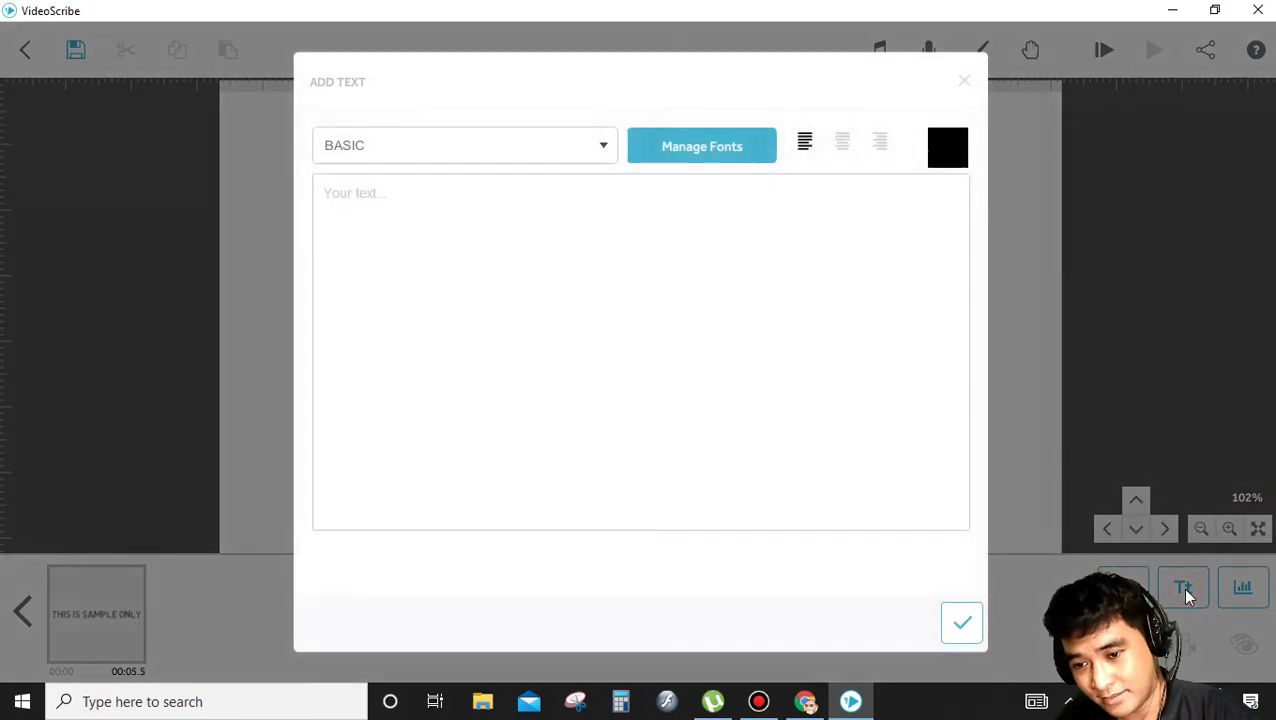
left_click(453, 236)
type("0")
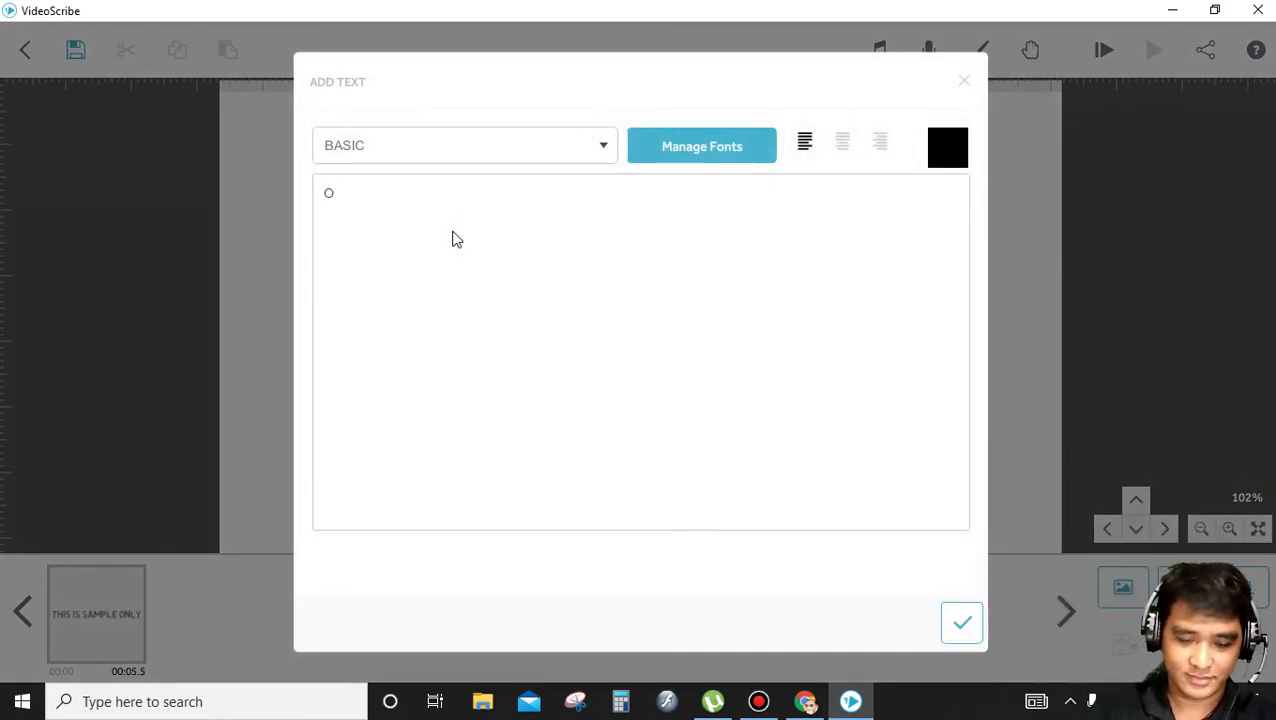
key("BackSpace")
type("Welcome ")
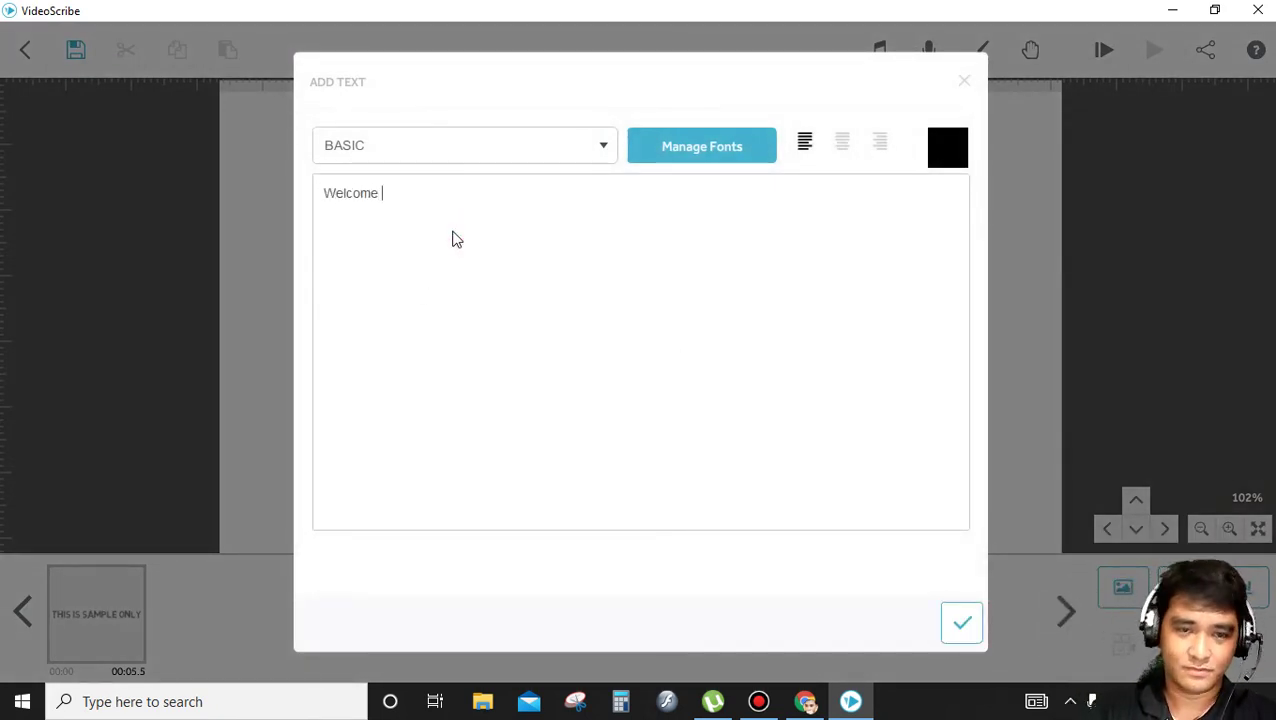
type("to my youtu")
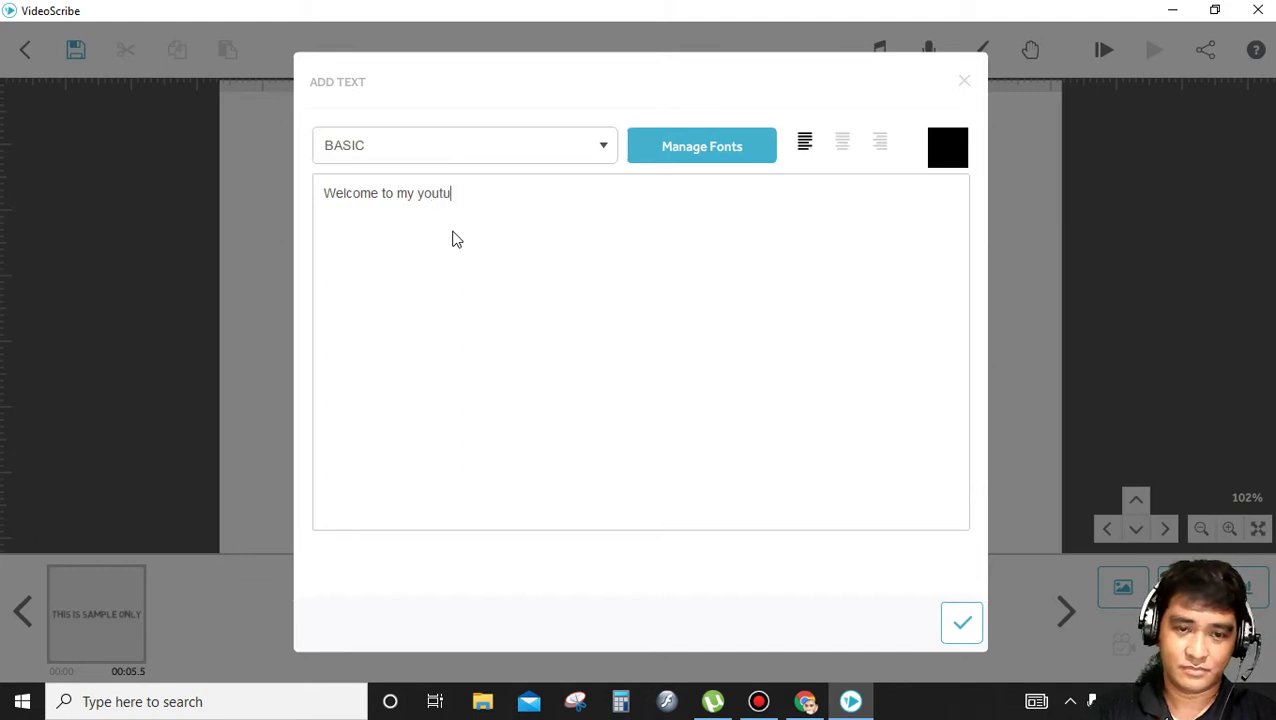
type("be cha")
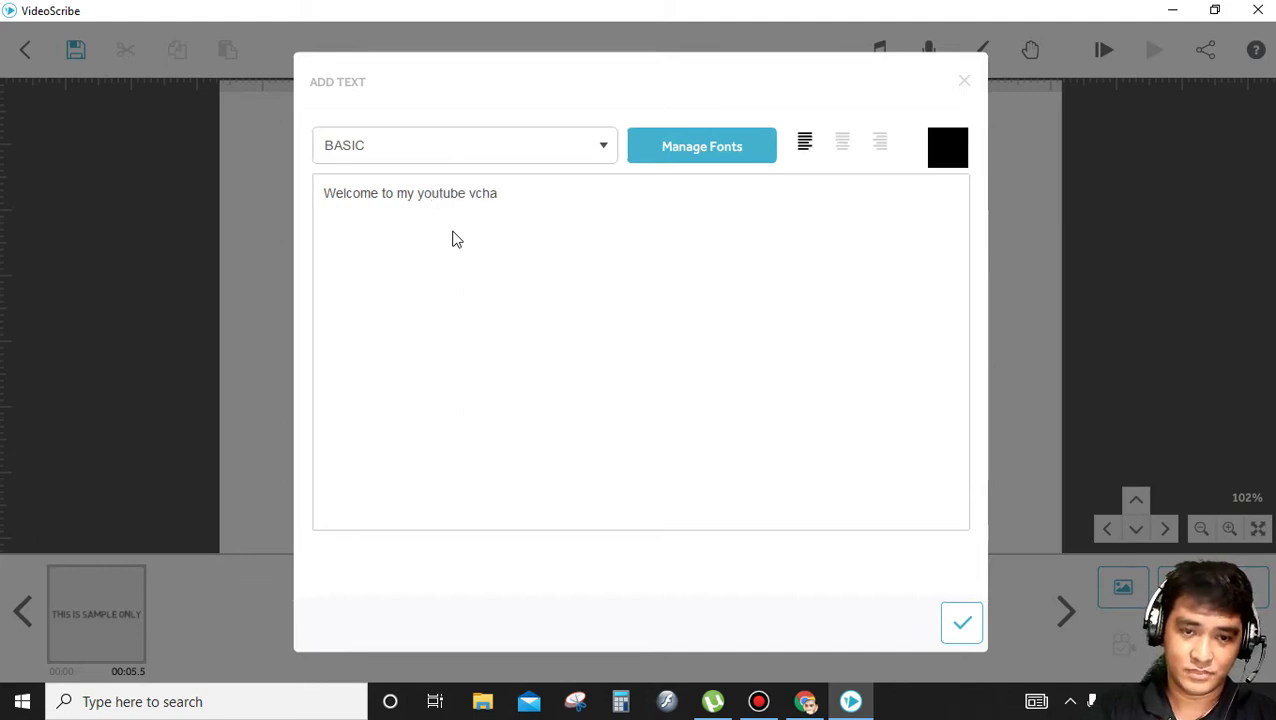
key("BackSpace")
key("BackSpace")
key("BackSpace")
type("channel")
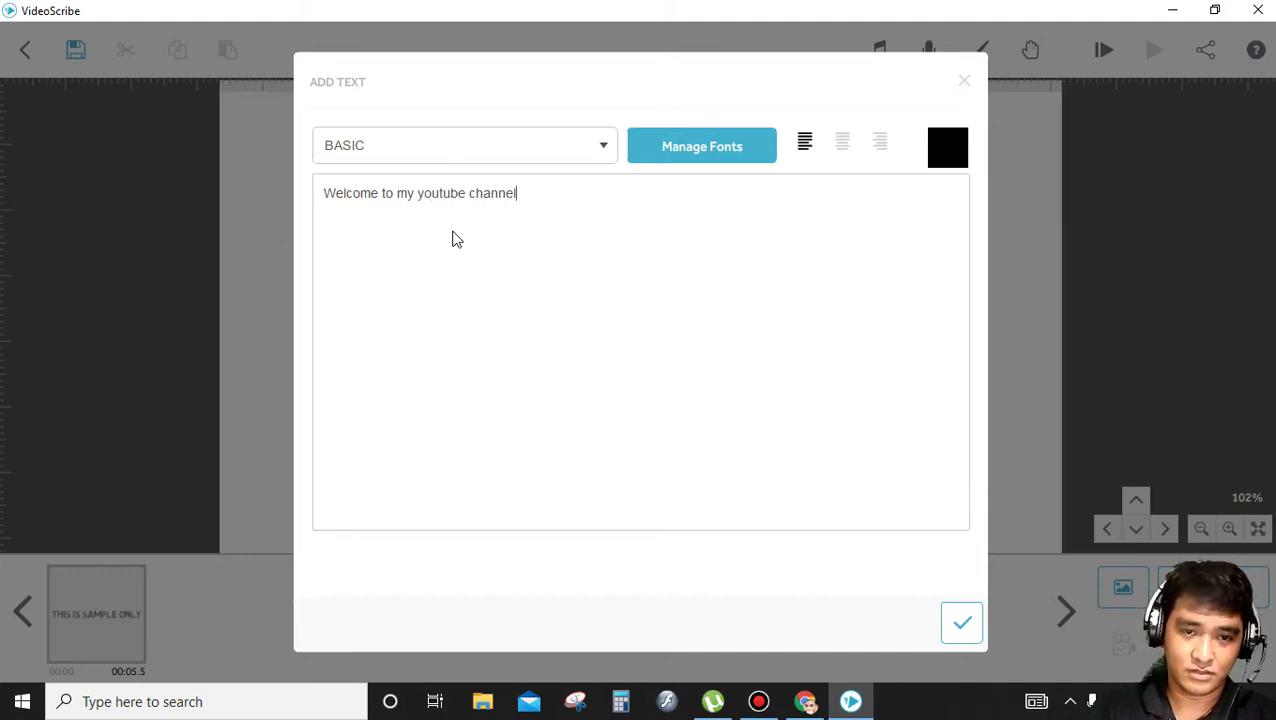
left_click(953, 619)
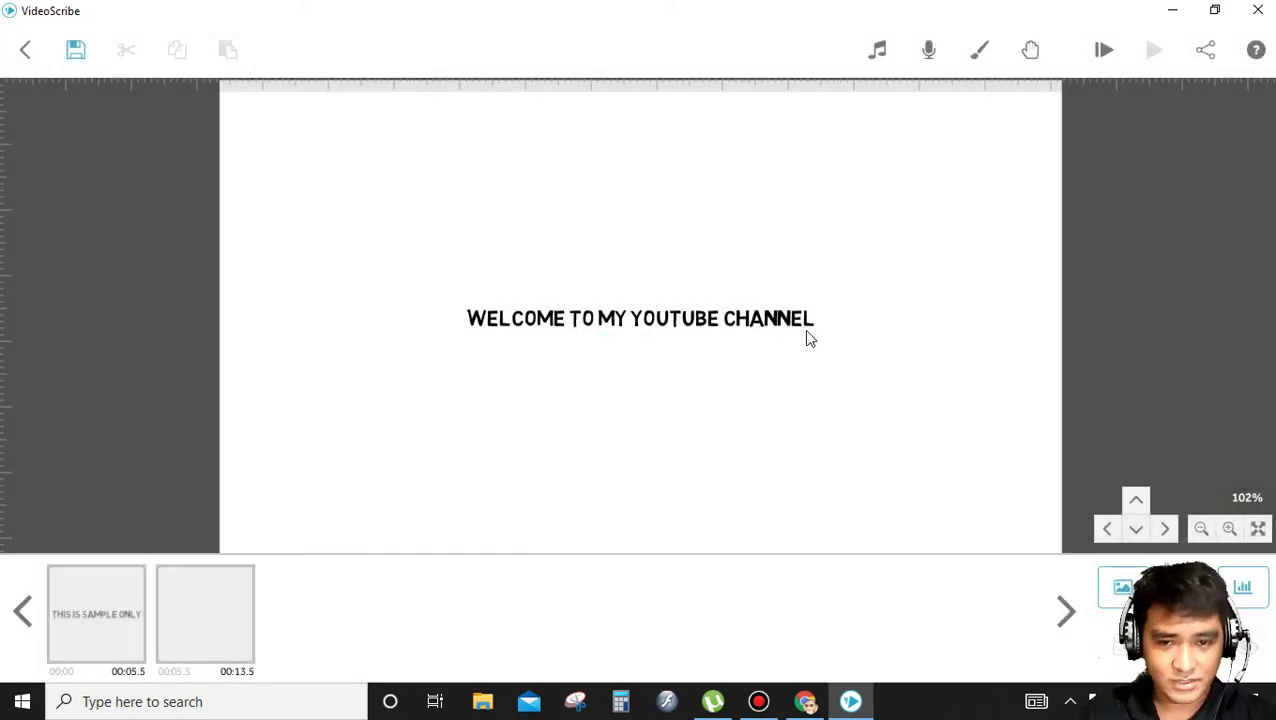
Resize the welcome text, move it higher on the canvas, and preview the scribe
left_click(783, 316)
scroll(816, 341, "up", 5)
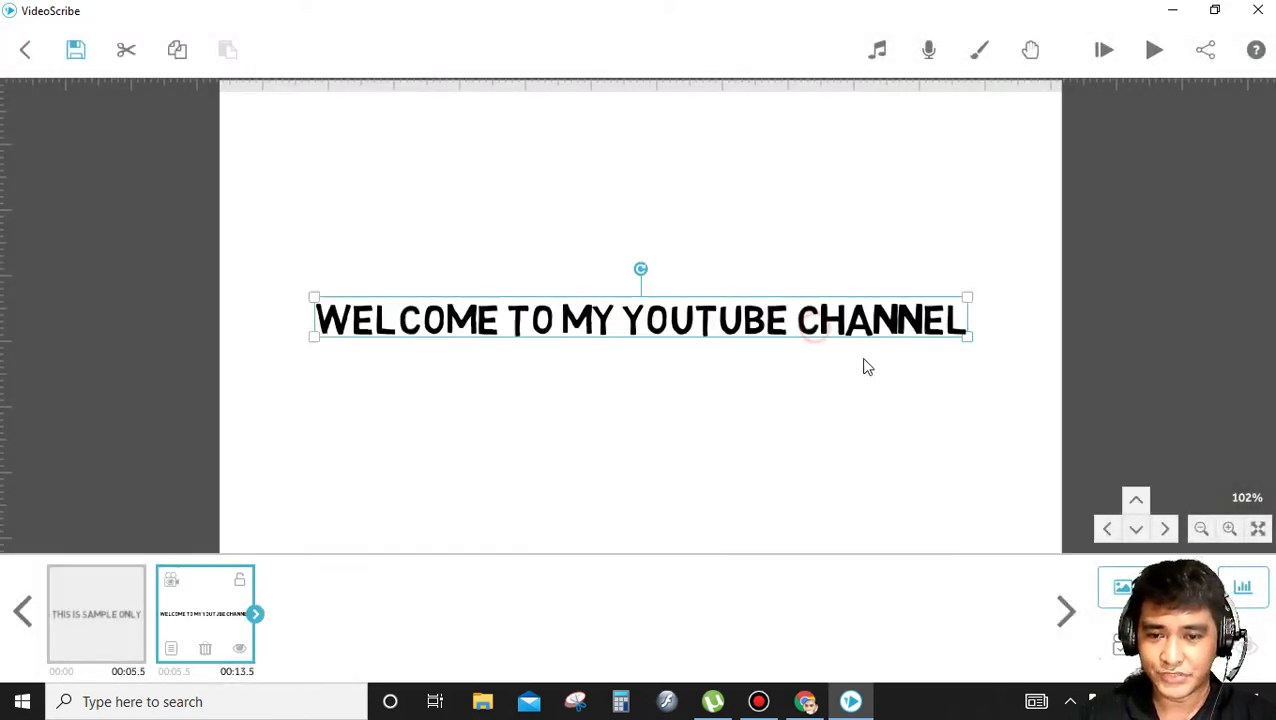
scroll(837, 356, "down", 3)
left_click_drag(812, 343, 809, 257)
left_click(1154, 52)
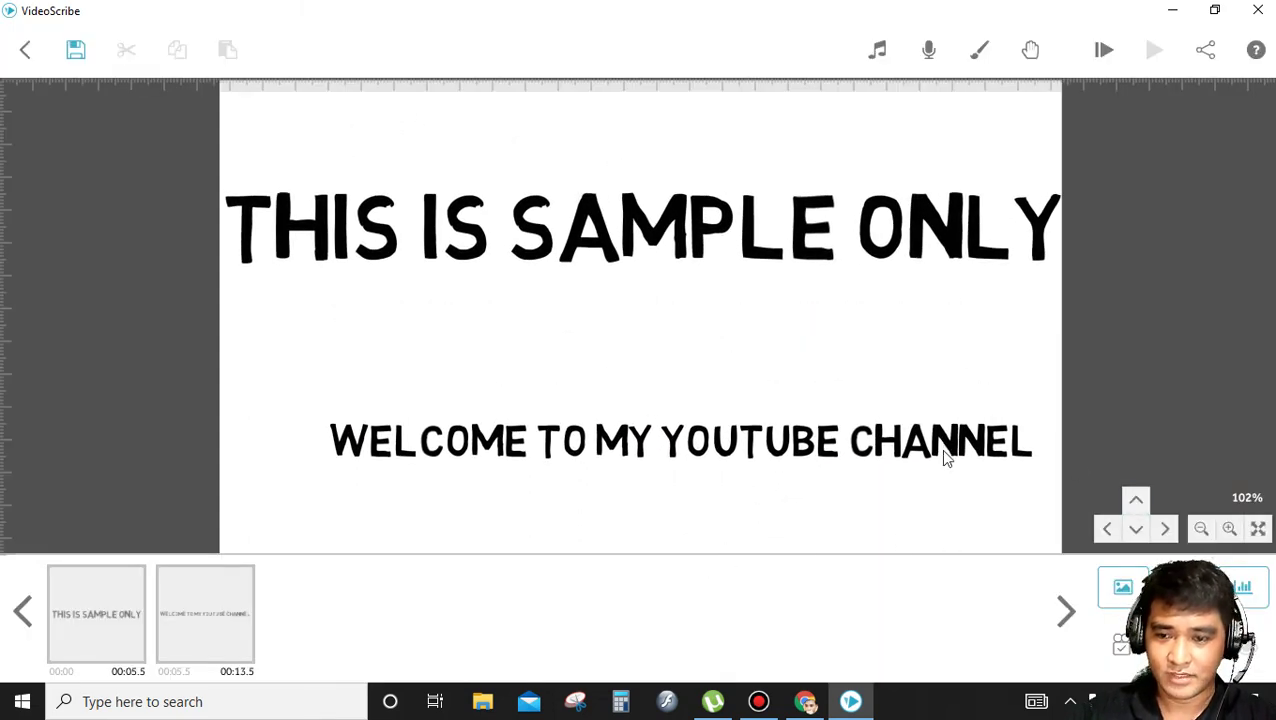
Bring up the welcome text element's properties from its right-click options
left_click(589, 432)
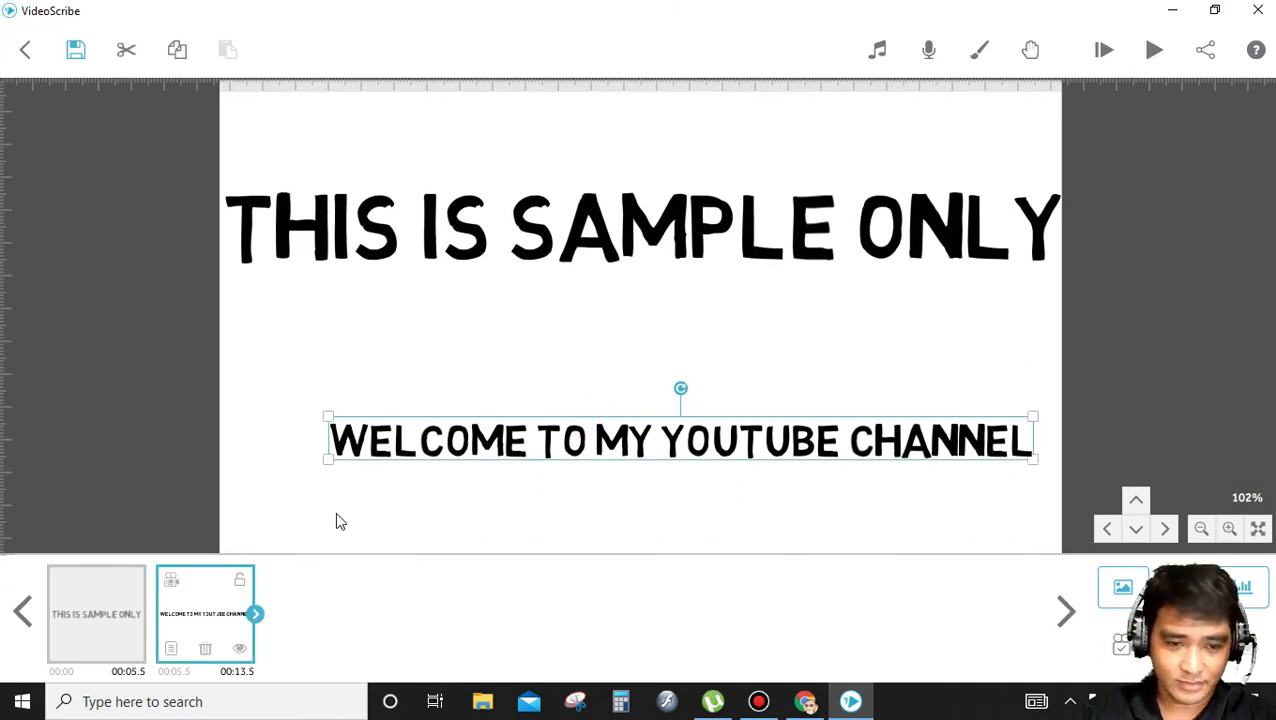
right_click(222, 624)
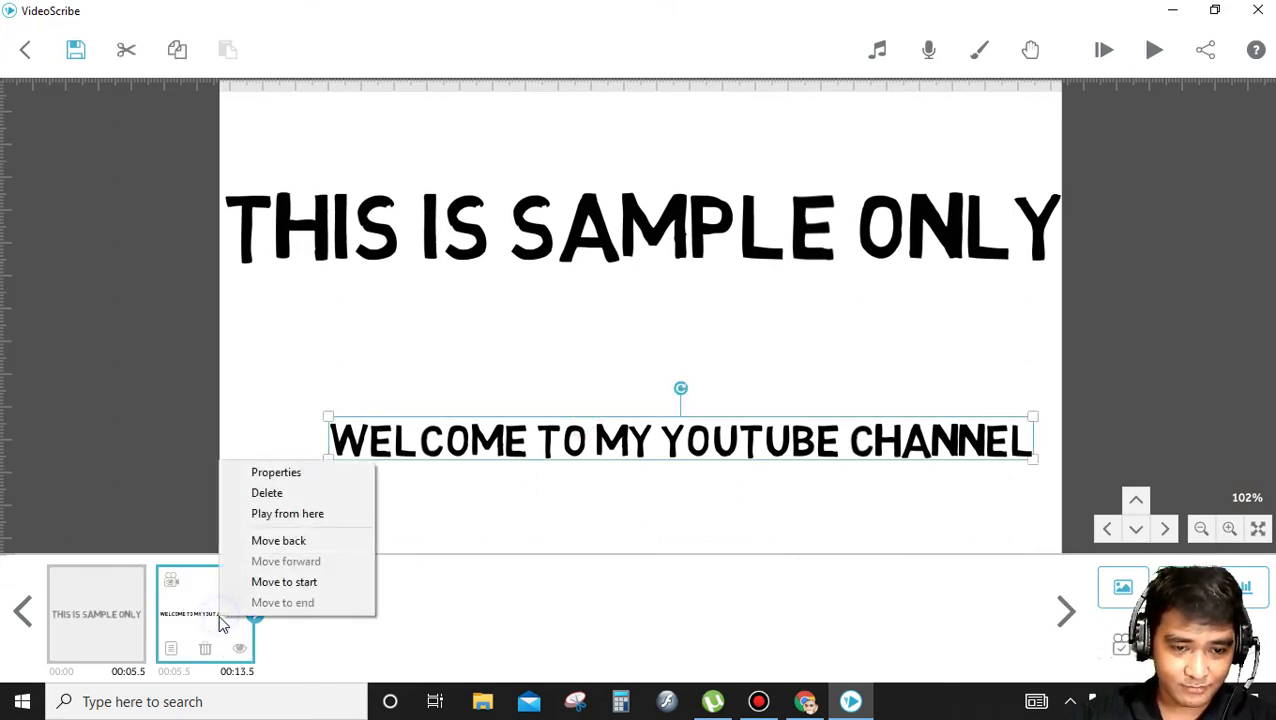
left_click(206, 598)
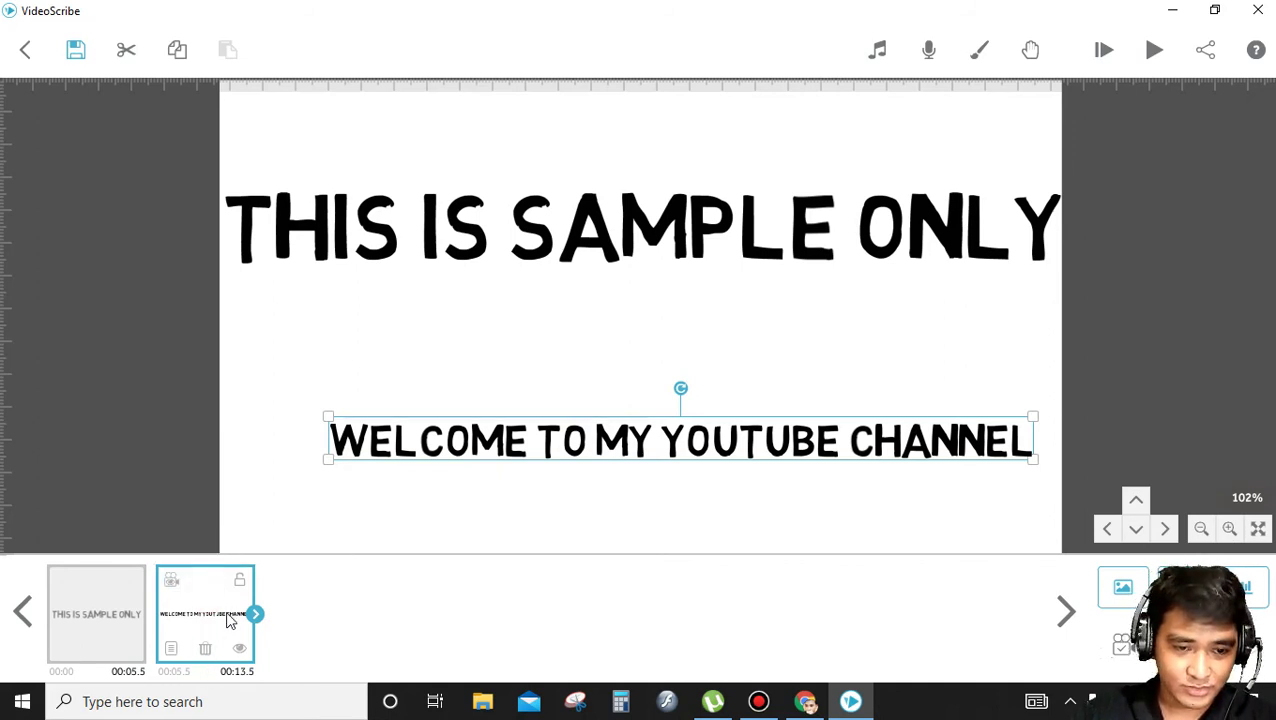
right_click(210, 609)
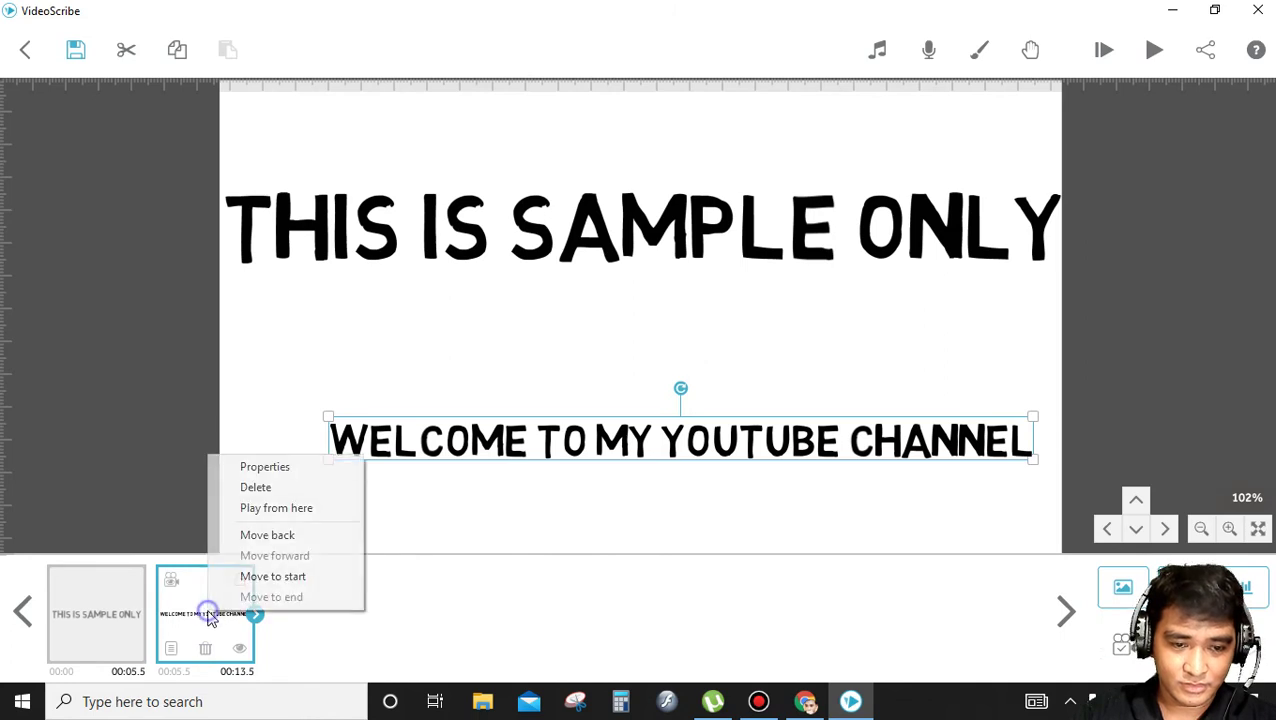
left_click(499, 424)
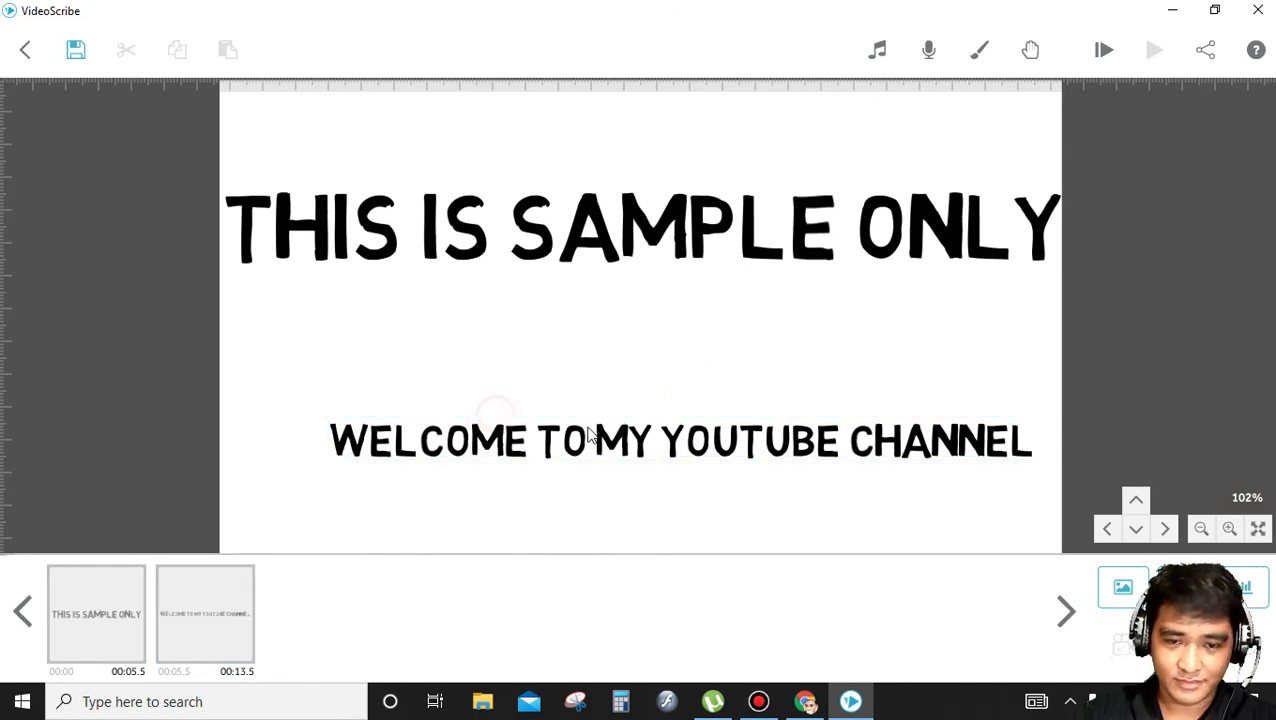
Time the welcome text at 5.0 s animate, 1.5 s pause, 2.5 s transition, then move it under the title
double_click(585, 428)
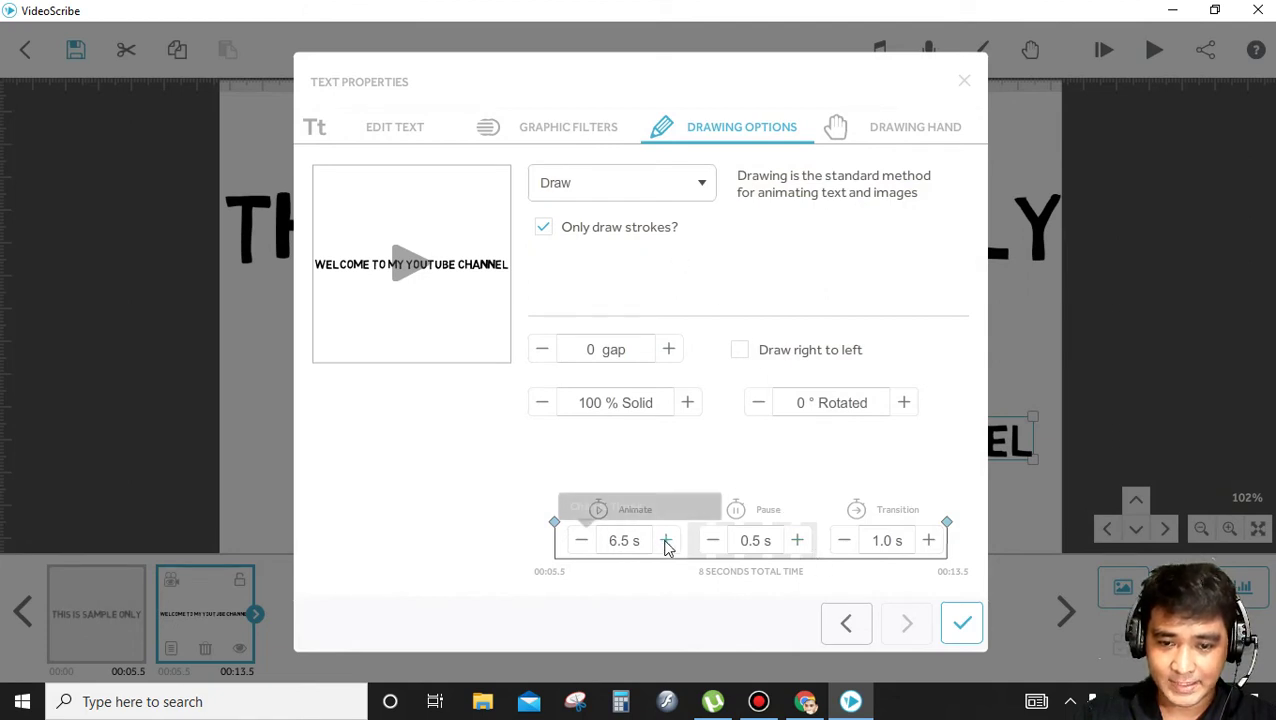
left_click(577, 543)
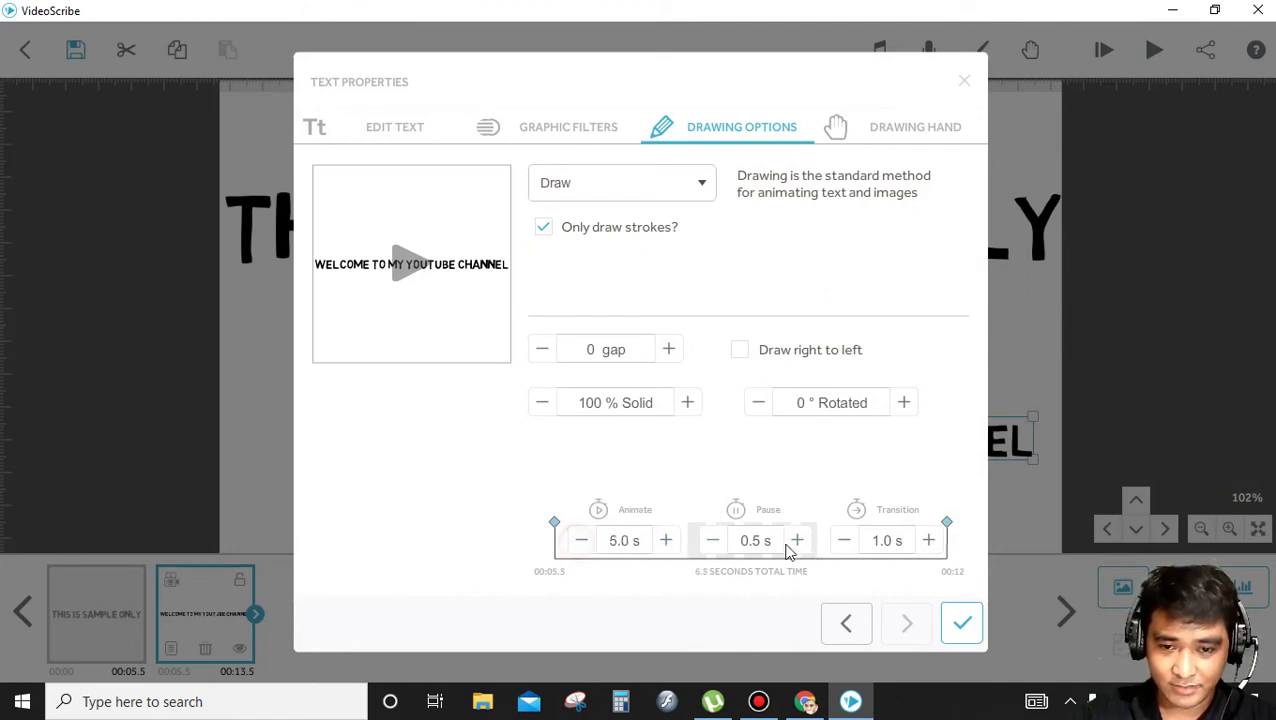
left_click(798, 540)
left_click(798, 540)
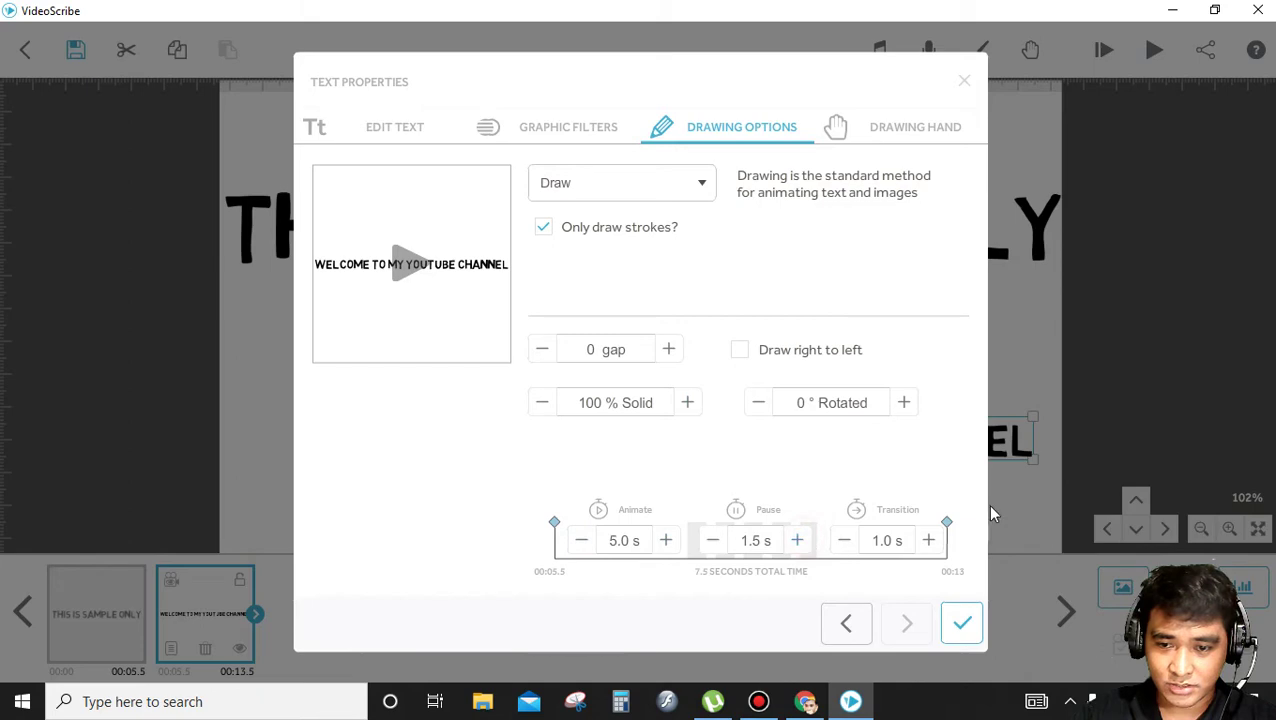
left_click(936, 540)
left_click(962, 623)
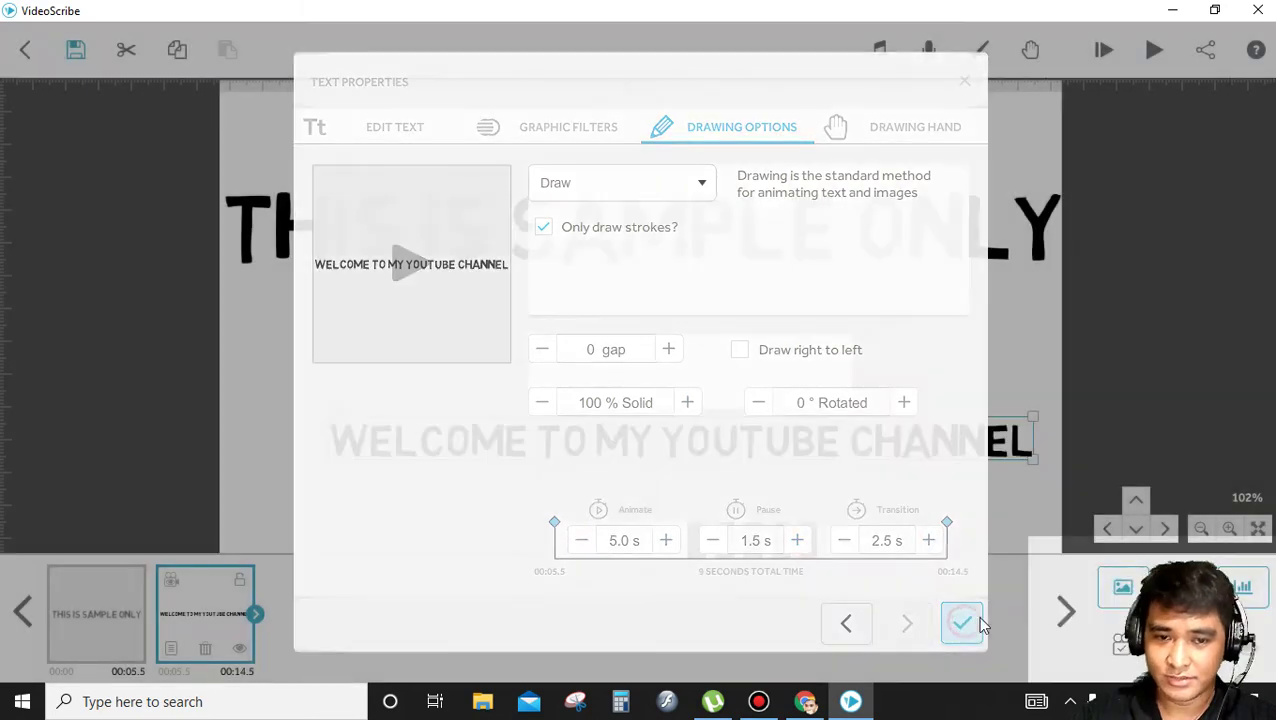
left_click_drag(750, 460, 716, 363)
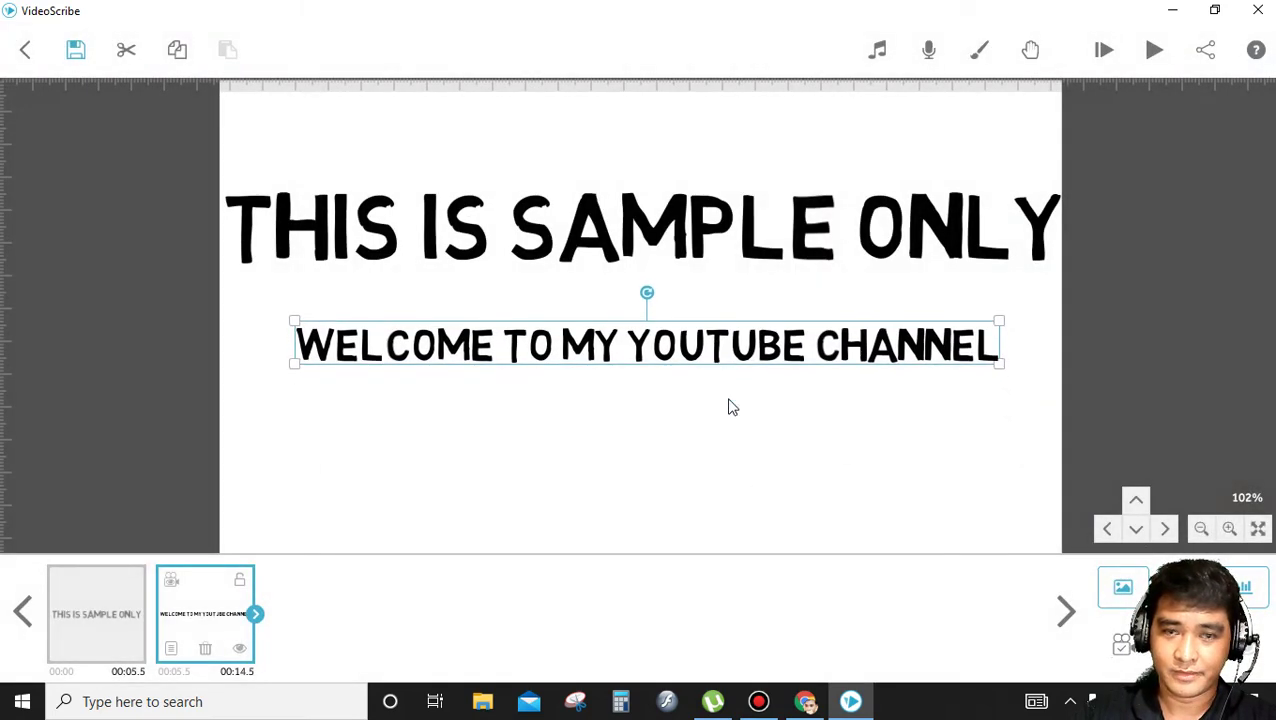
Add the boy-with-backpack clip art from the People image category as a new element
left_click(1122, 587)
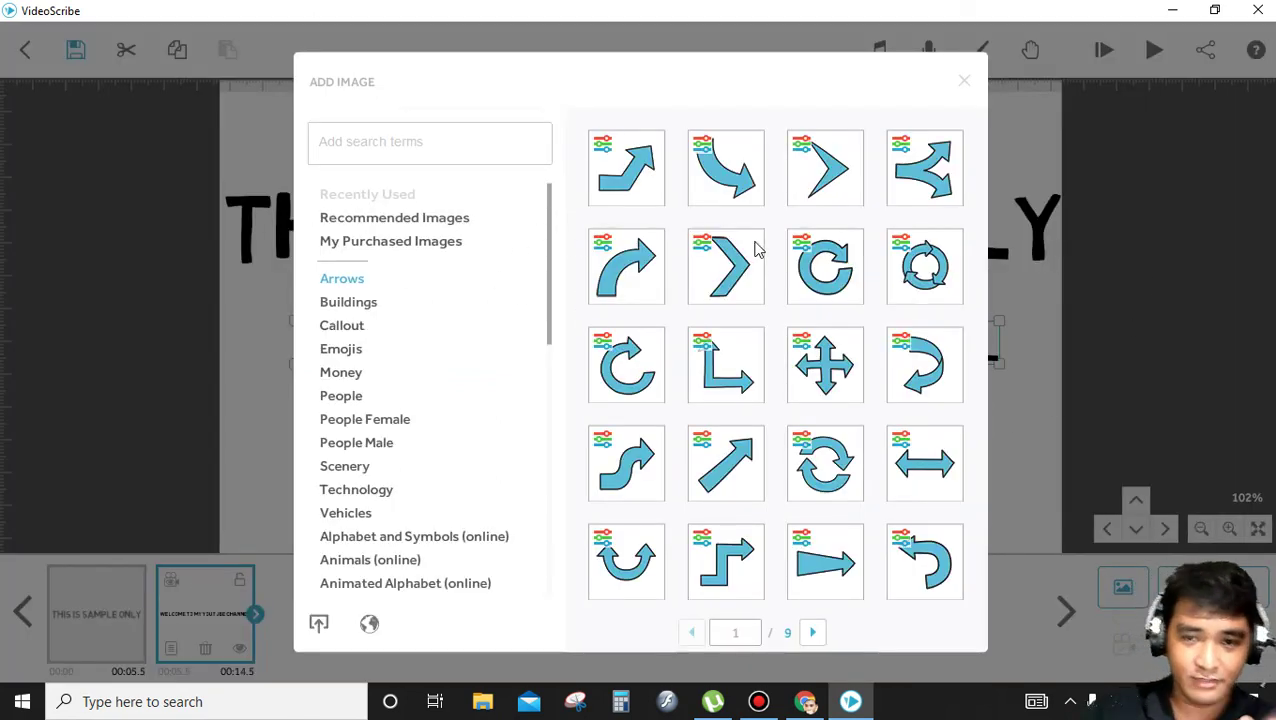
scroll(387, 336, "down", 1)
left_click(341, 346)
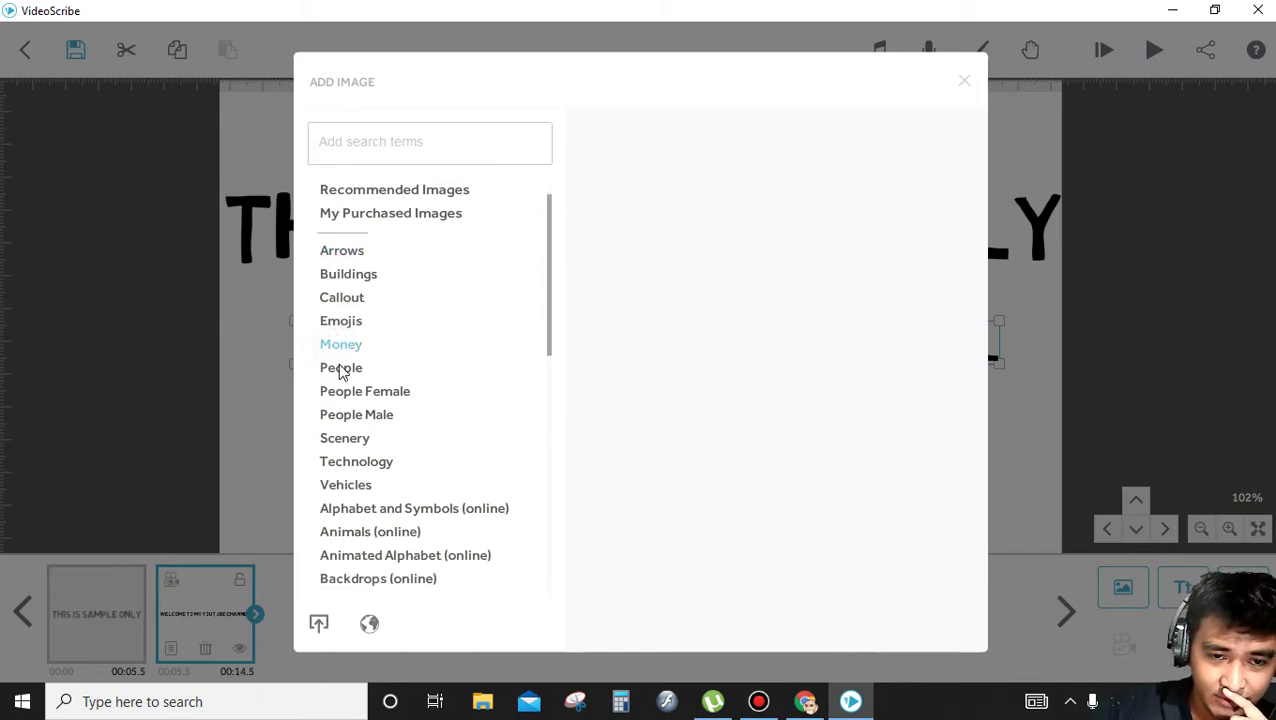
left_click(341, 368)
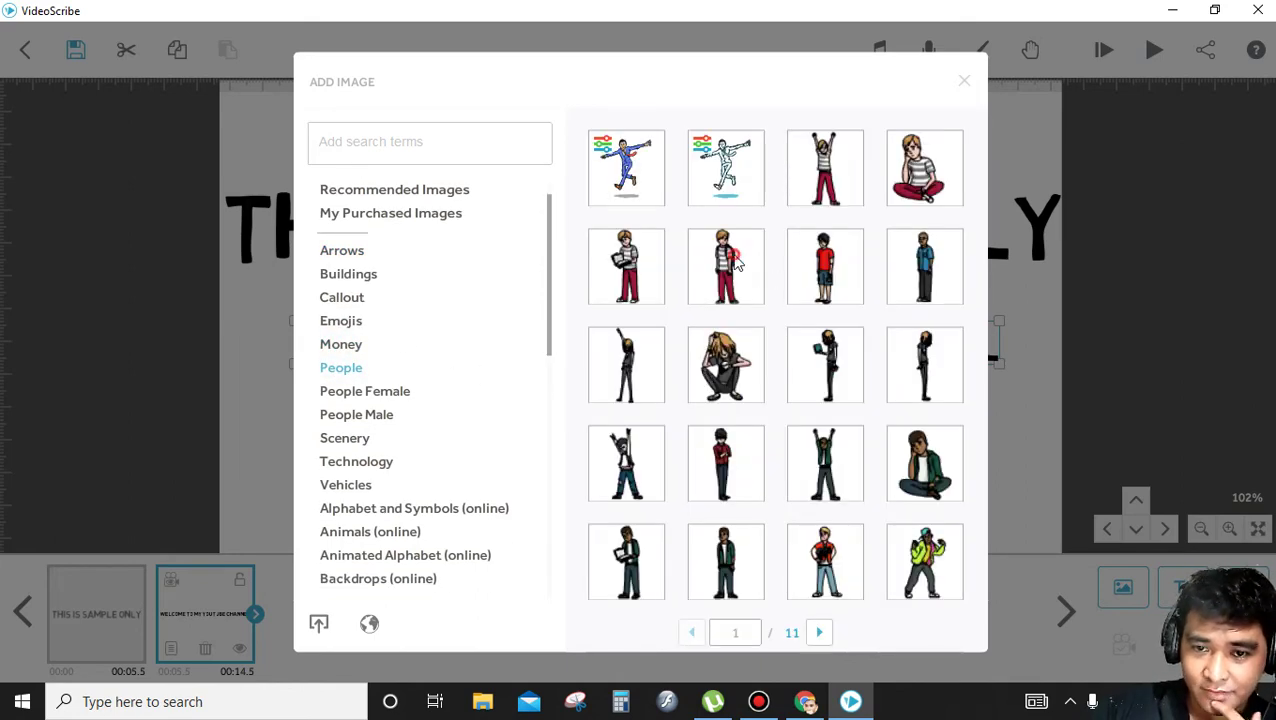
left_click(735, 262)
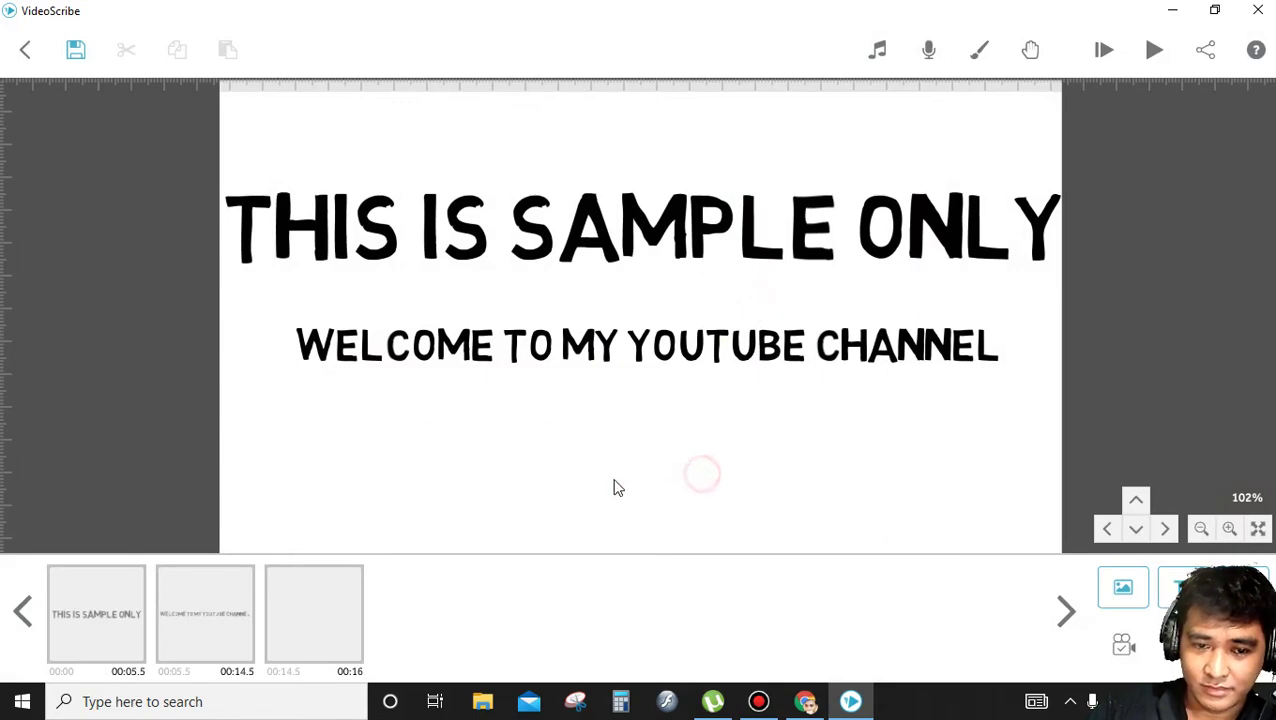
left_click(308, 649)
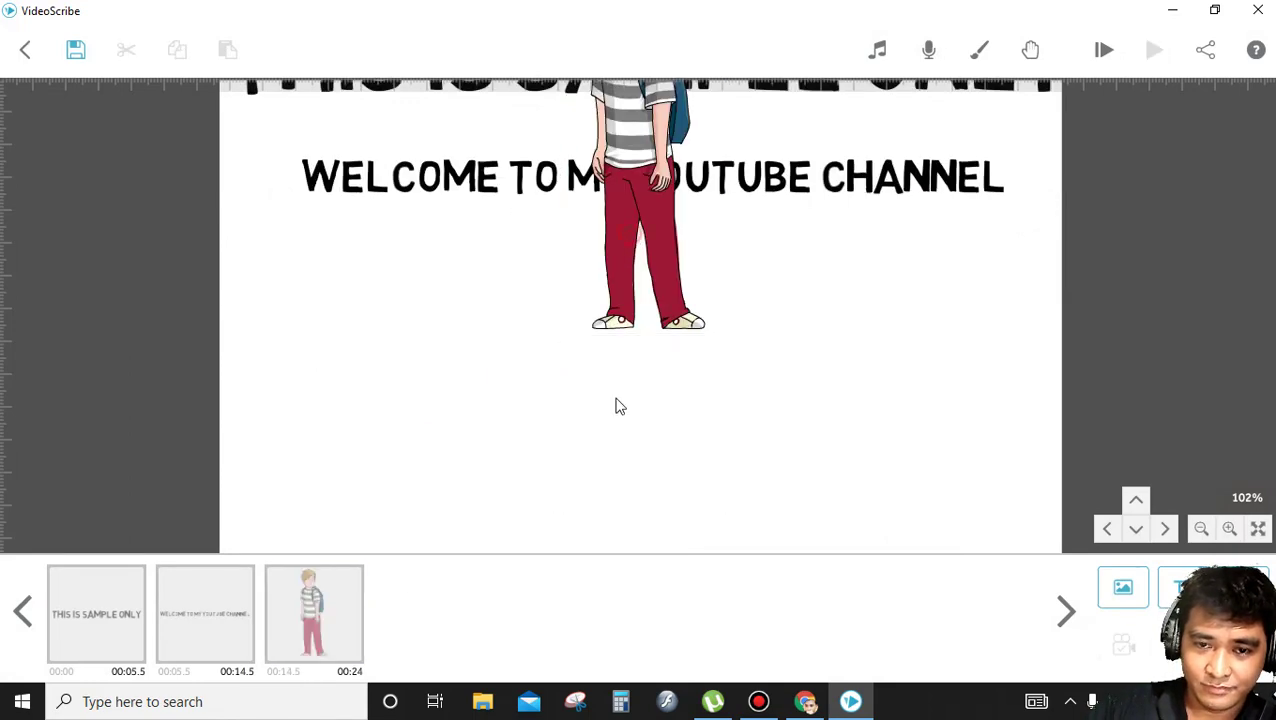
Move the boy lower and slightly left, then shrink him much smaller
scroll(652, 213, "up", 5)
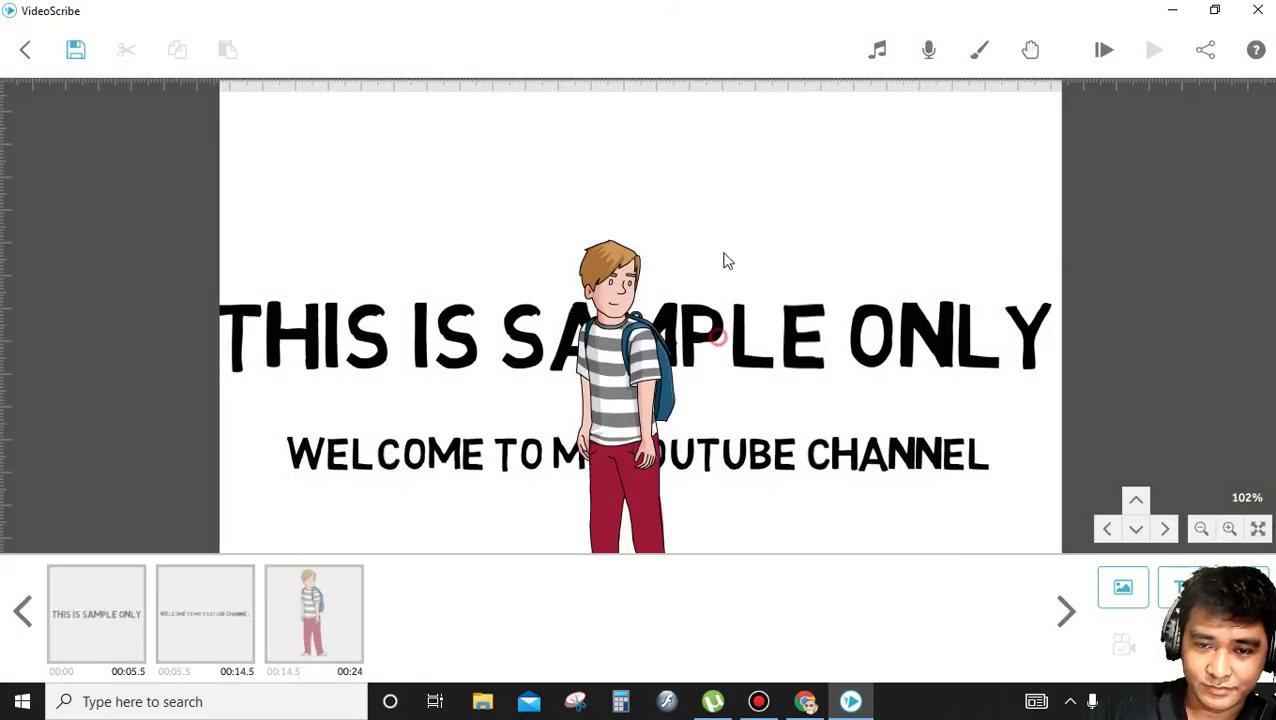
scroll(723, 259, "down", 3)
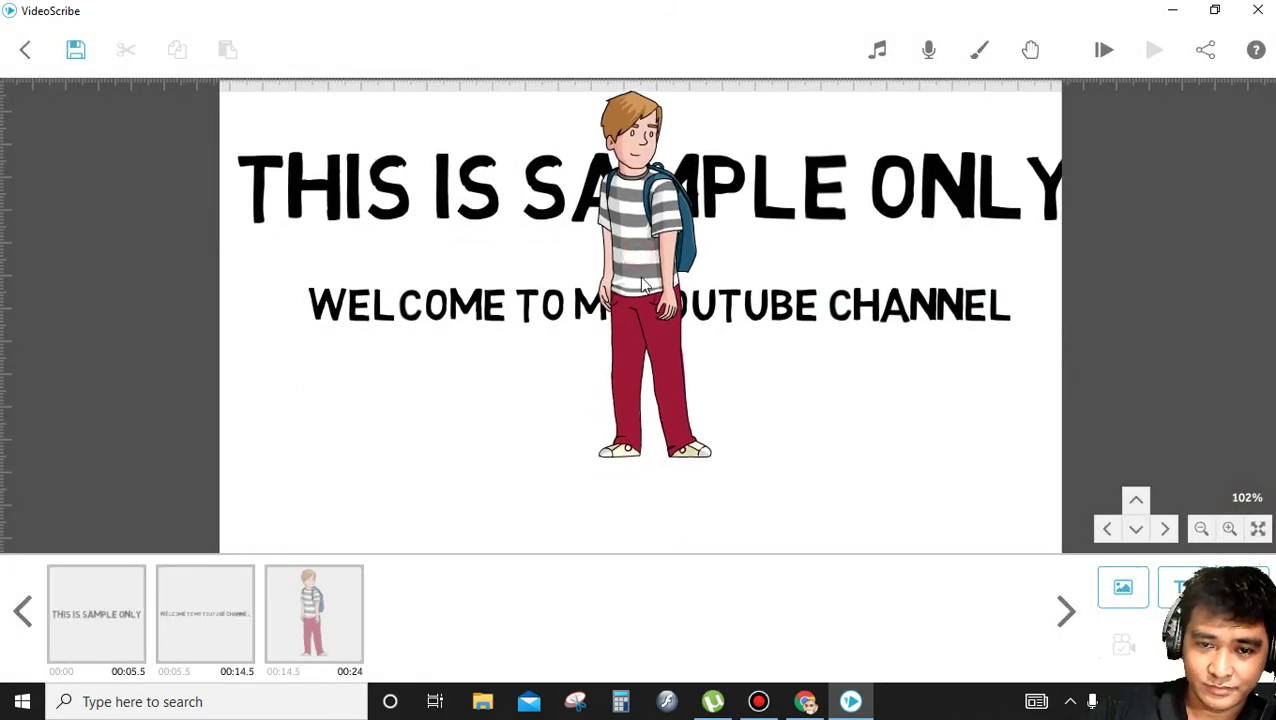
left_click(628, 332)
left_click_drag(632, 390, 612, 487)
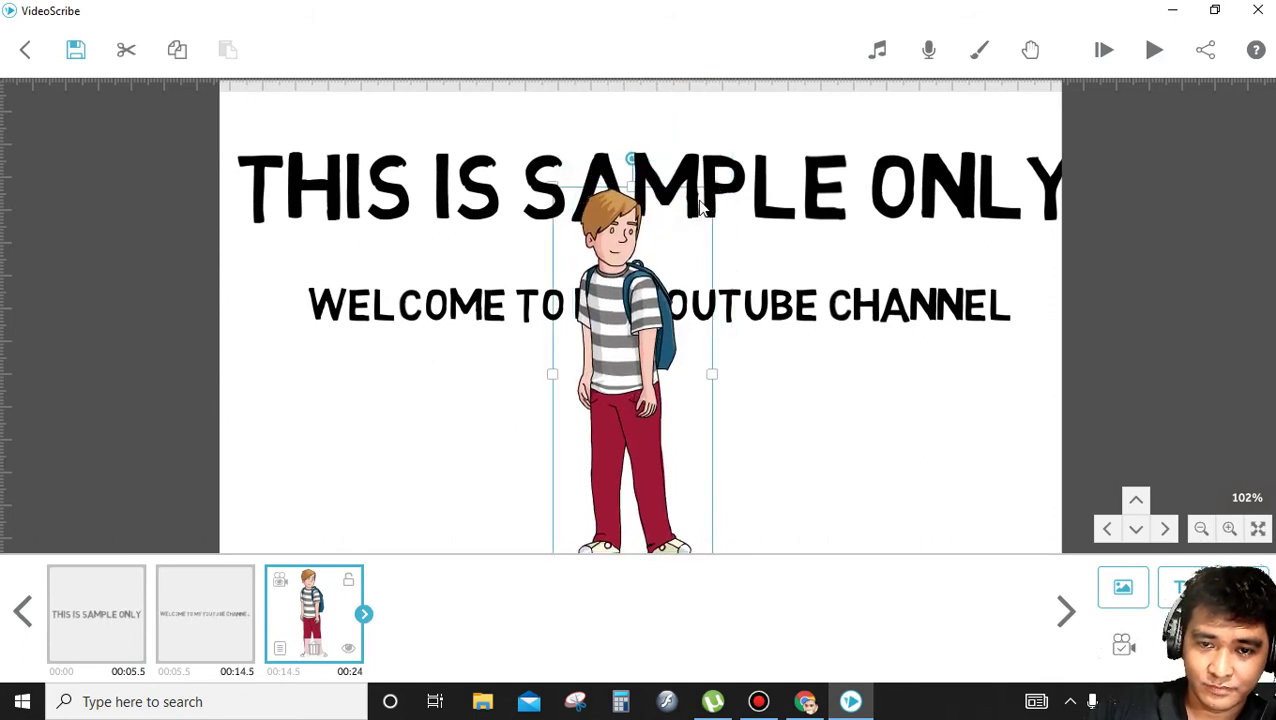
left_click_drag(556, 192, 652, 390)
Enlarge the boy, move him lower on the canvas, and set the view to his camera position
left_click_drag(783, 233, 792, 88)
left_click_drag(728, 232, 712, 123)
left_click(651, 170)
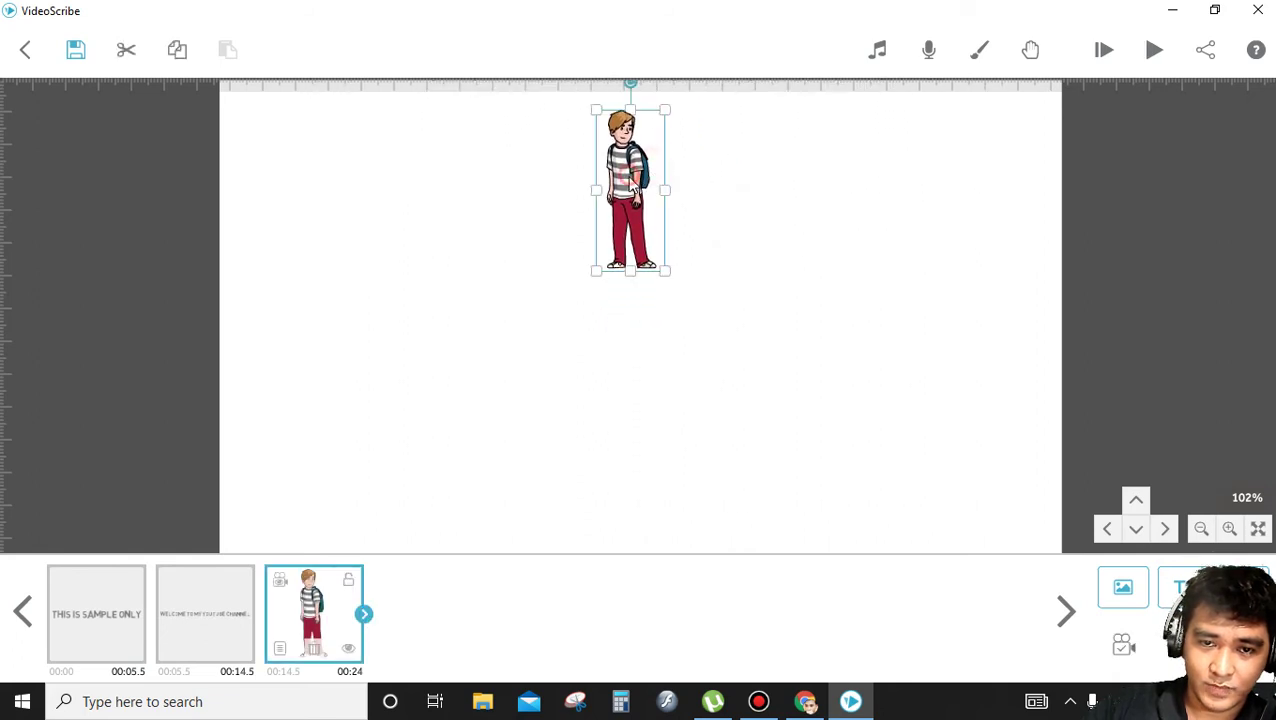
left_click_drag(667, 268, 706, 327)
left_click_drag(640, 205, 641, 316)
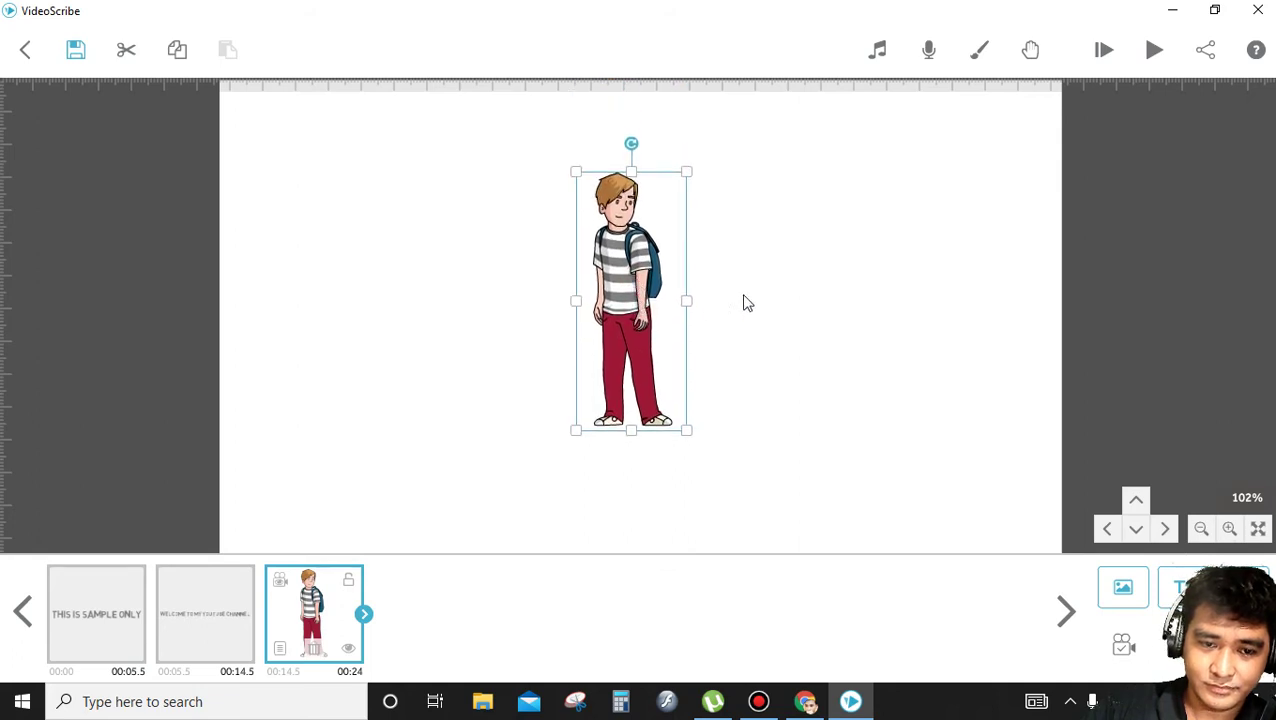
left_click(281, 582)
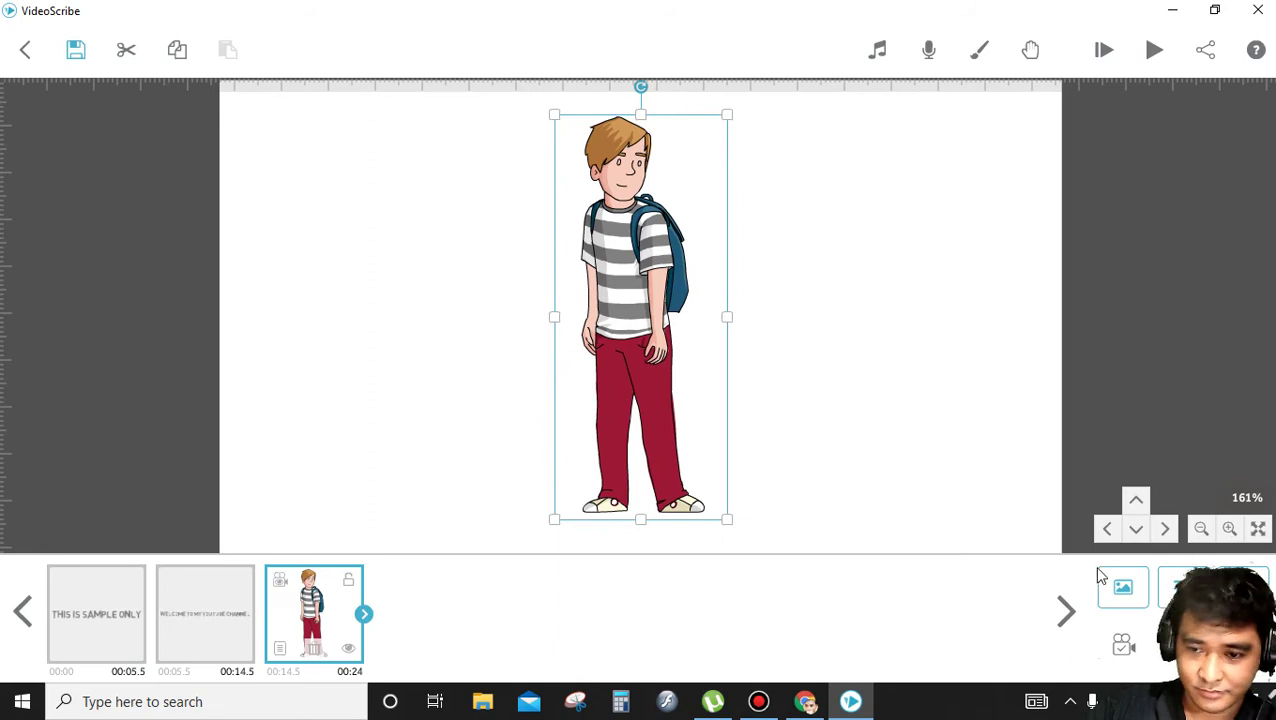
Preview the scribe from the start, skipping ahead twice to reach the boy scene
left_click(1106, 49)
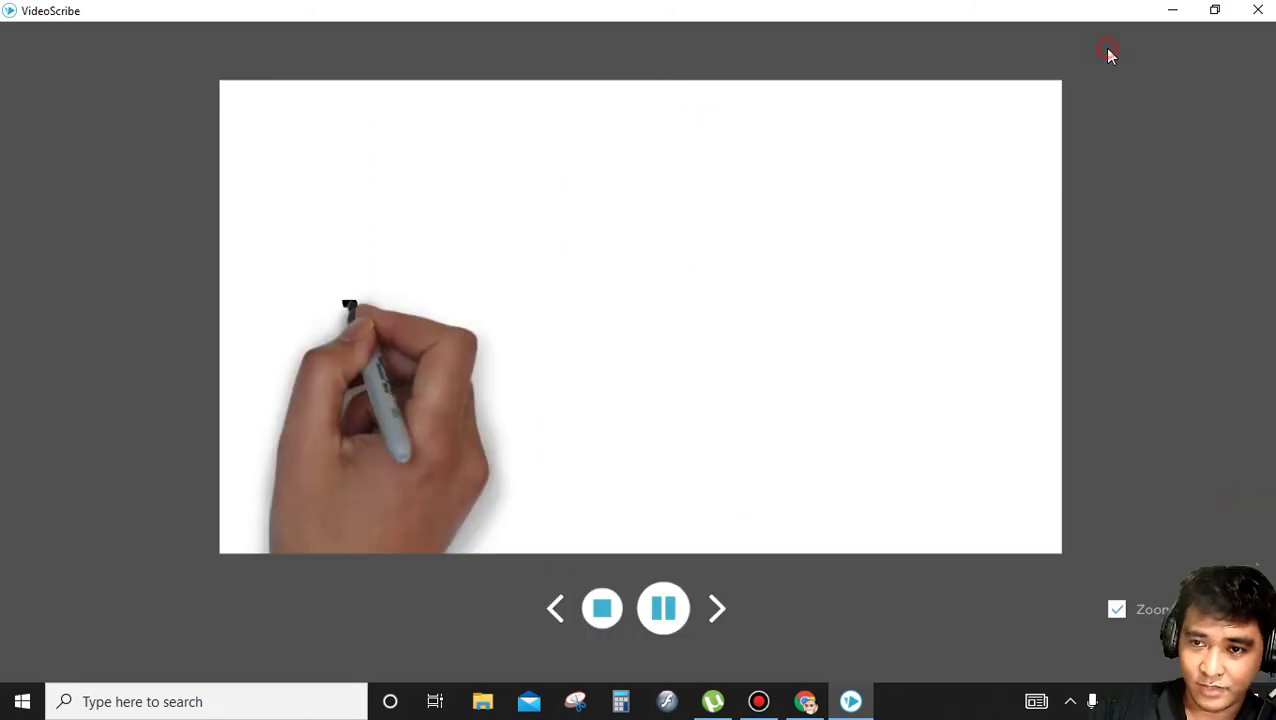
left_click(718, 606)
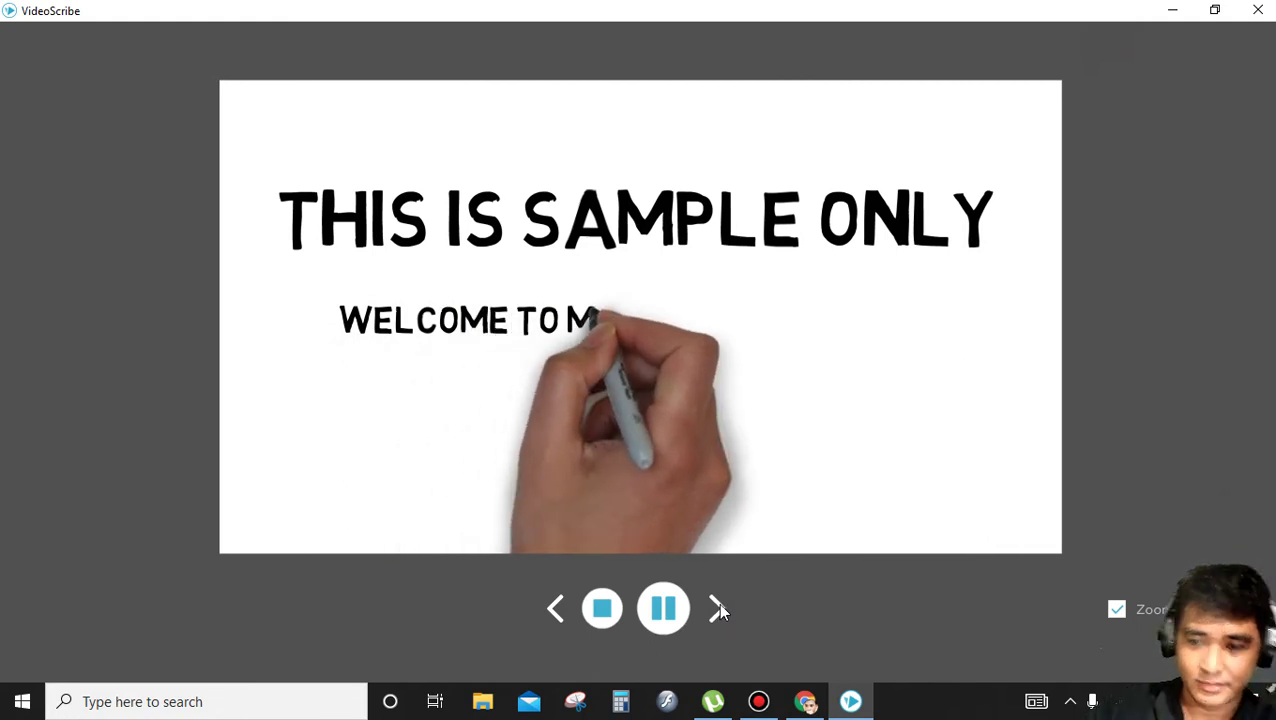
left_click(717, 606)
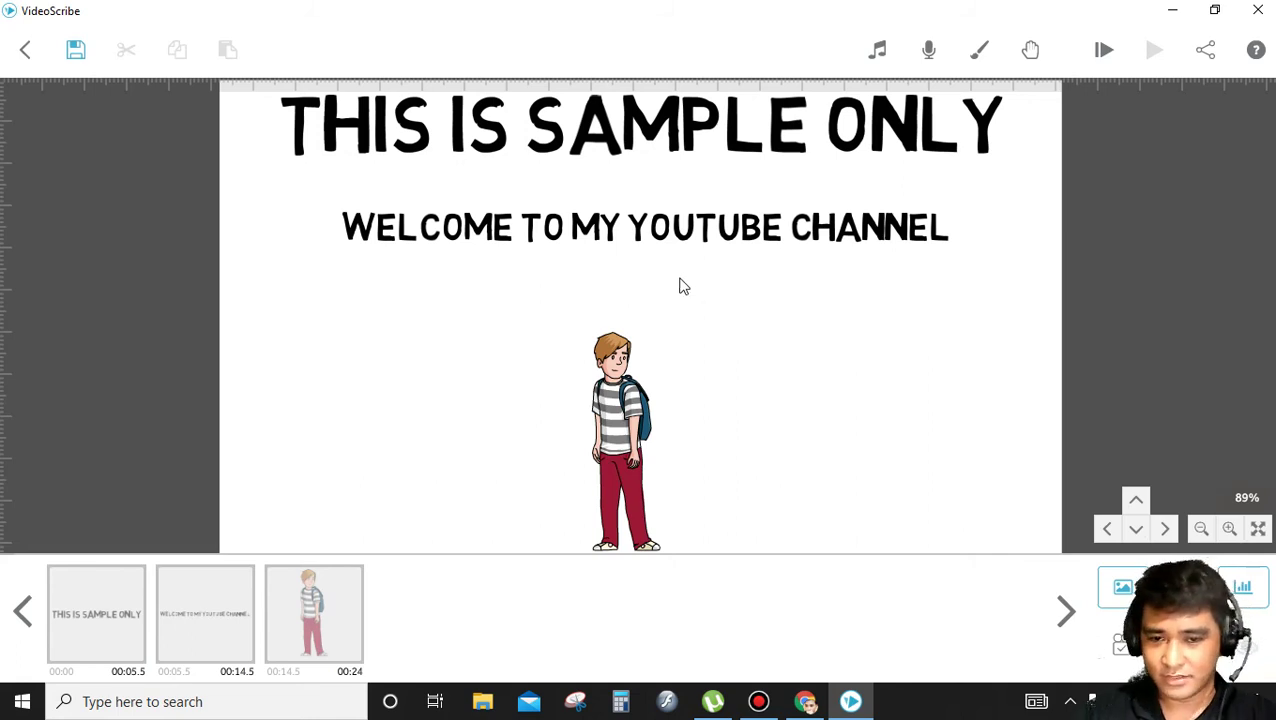
Enlarge the boy image and move it lower on the canvas, then deselect it
scroll(658, 296, "down", 2)
scroll(660, 251, "down", 2)
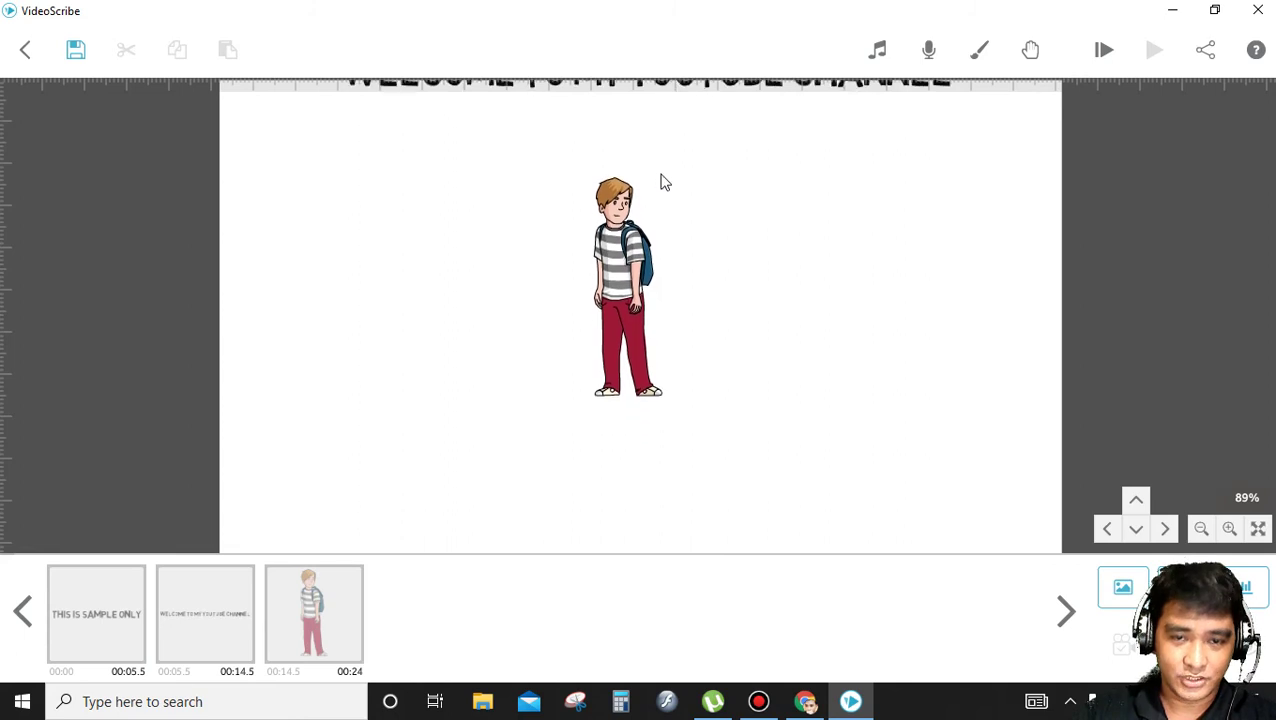
left_click(659, 358)
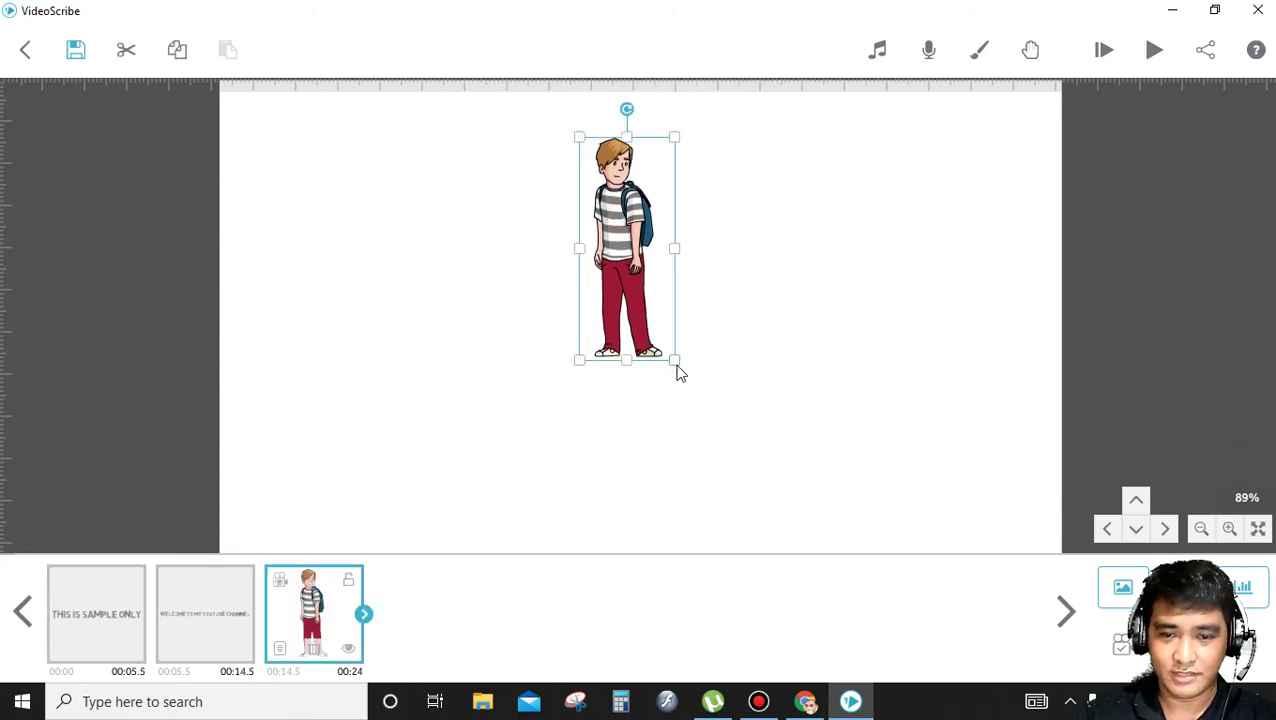
left_click_drag(678, 370, 707, 411)
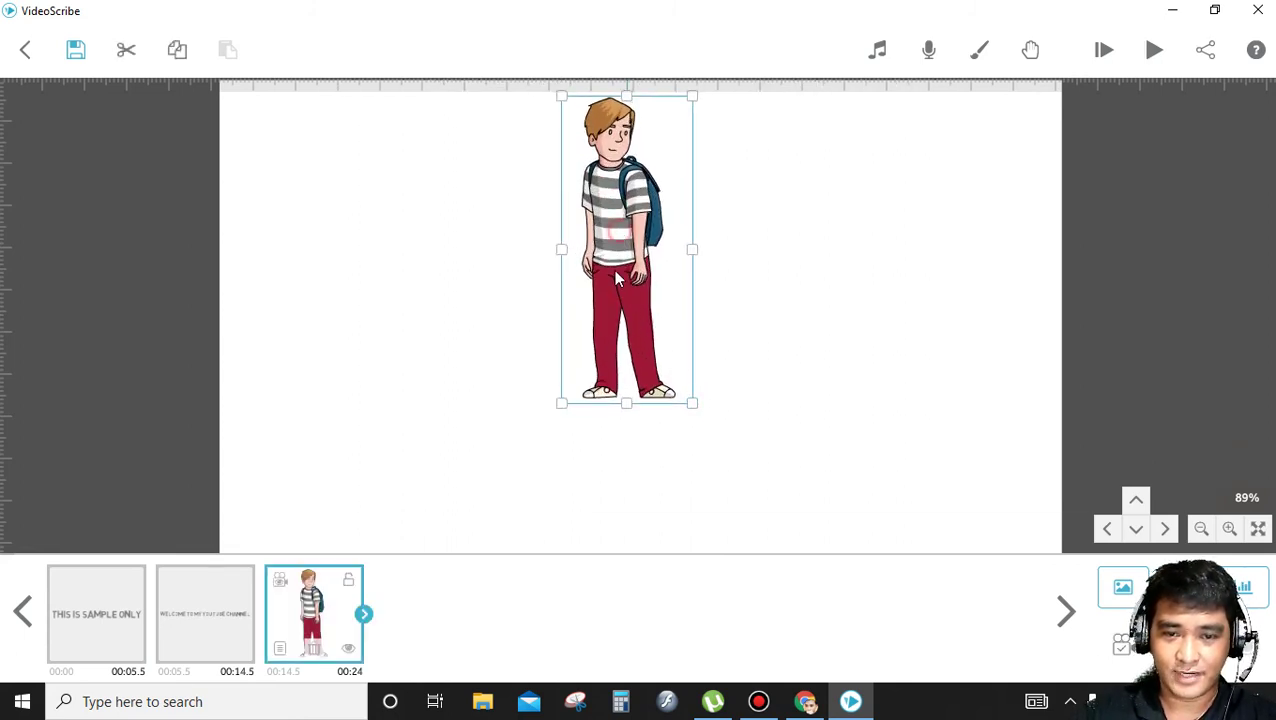
left_click_drag(618, 292, 612, 367)
left_click(855, 274)
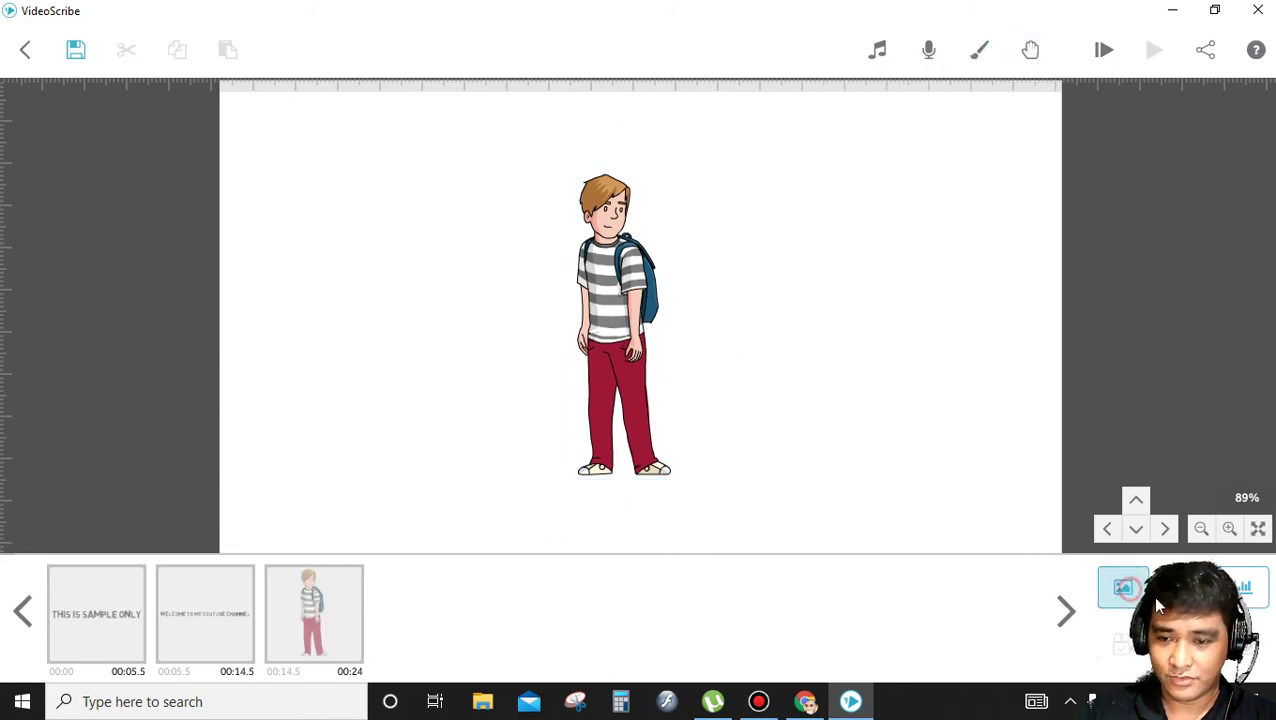
Start adding a new image uploaded from the computer
left_click(1123, 588)
scroll(425, 480, "down", 5)
left_click(320, 625)
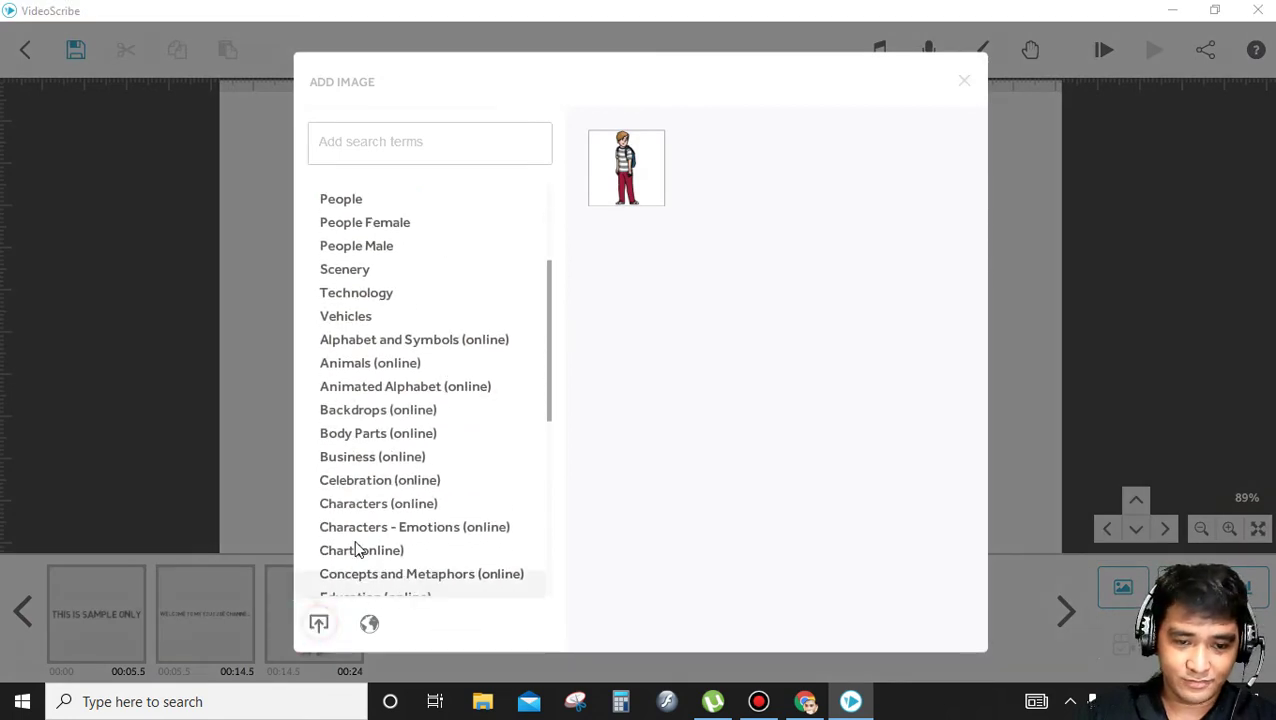
Look through the Documents folder '2', then return to Documents and widen the file window
scroll(444, 300, "down", 3)
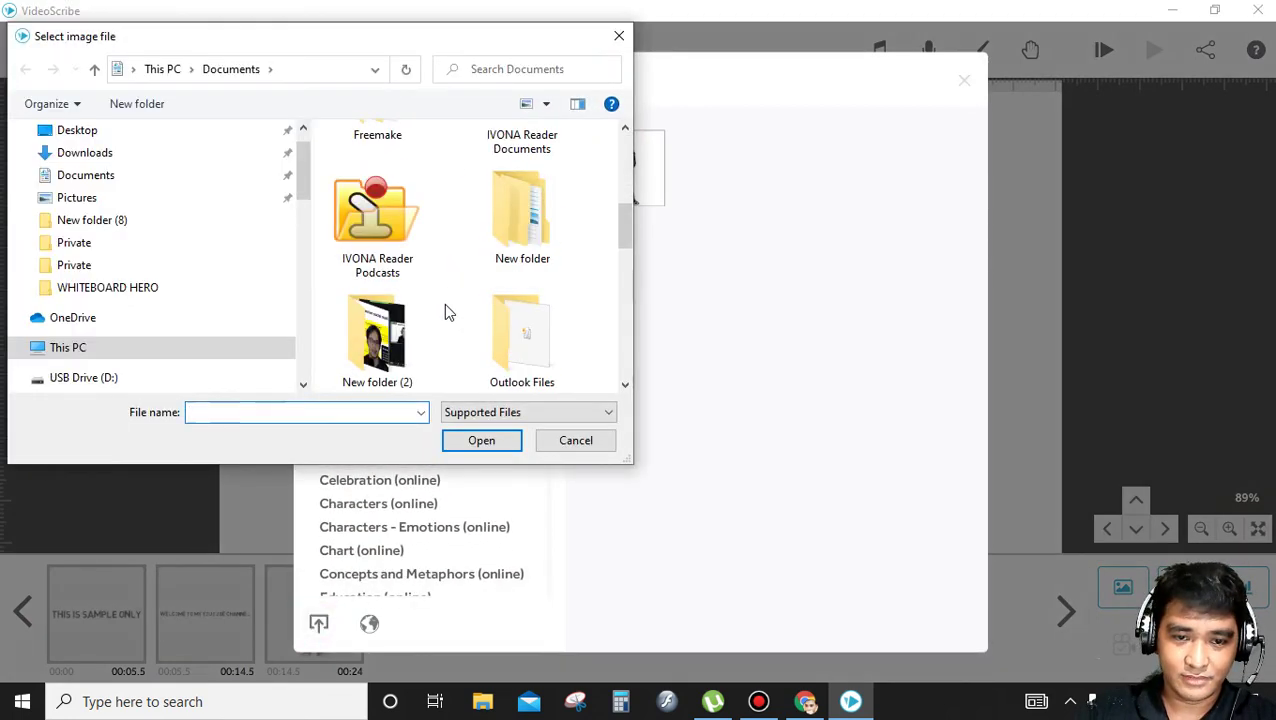
scroll(420, 290, "up", 3)
left_click(380, 175)
double_click(380, 175)
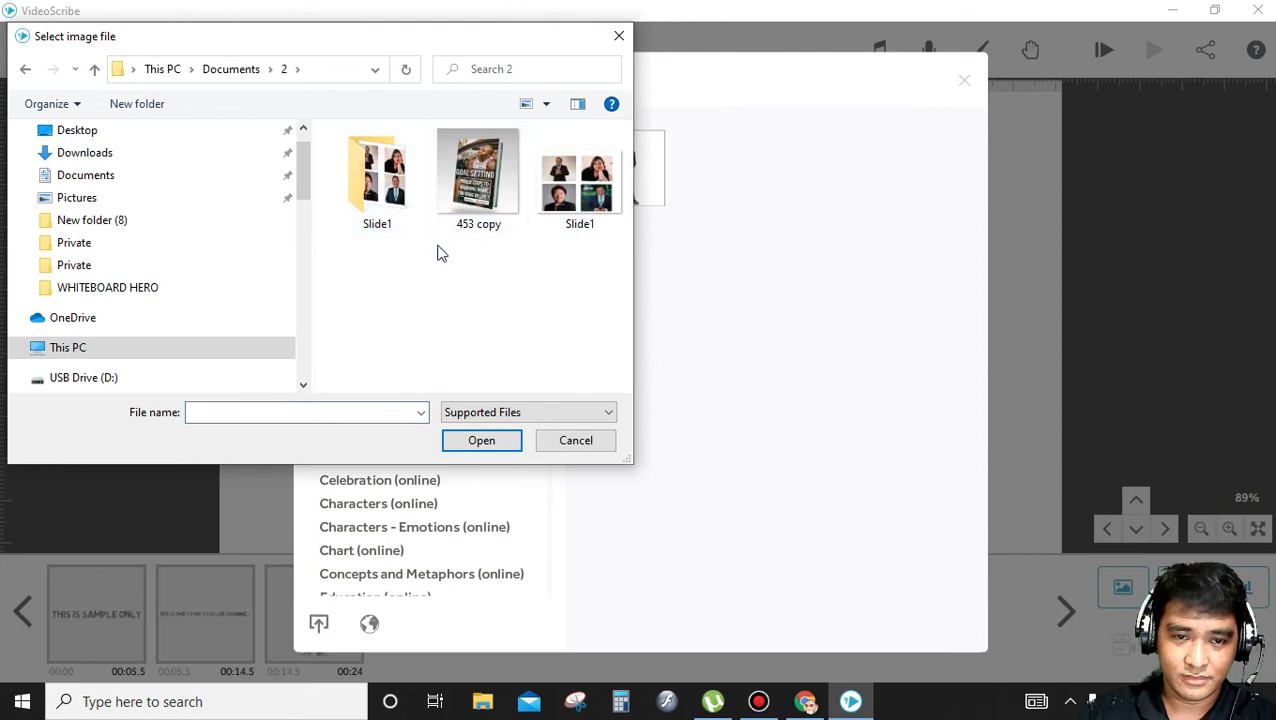
left_click(490, 180)
left_click(365, 193)
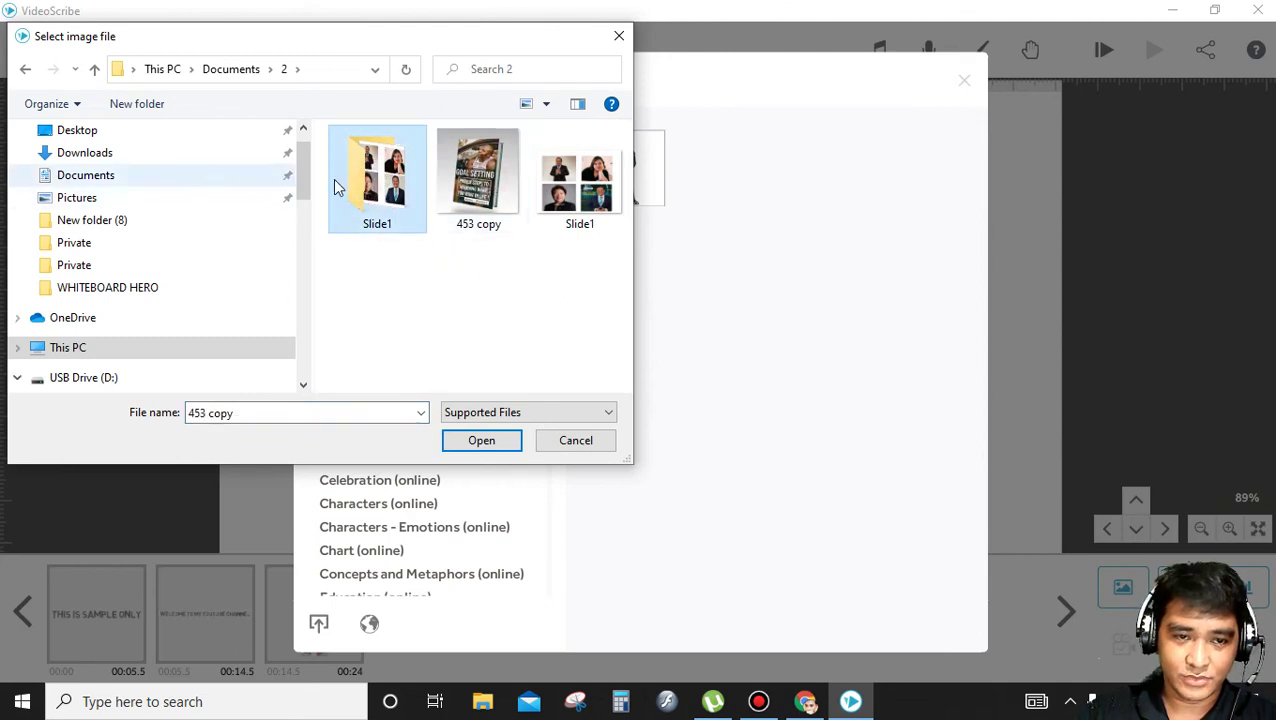
left_click(94, 69)
scroll(336, 211, "down", 5)
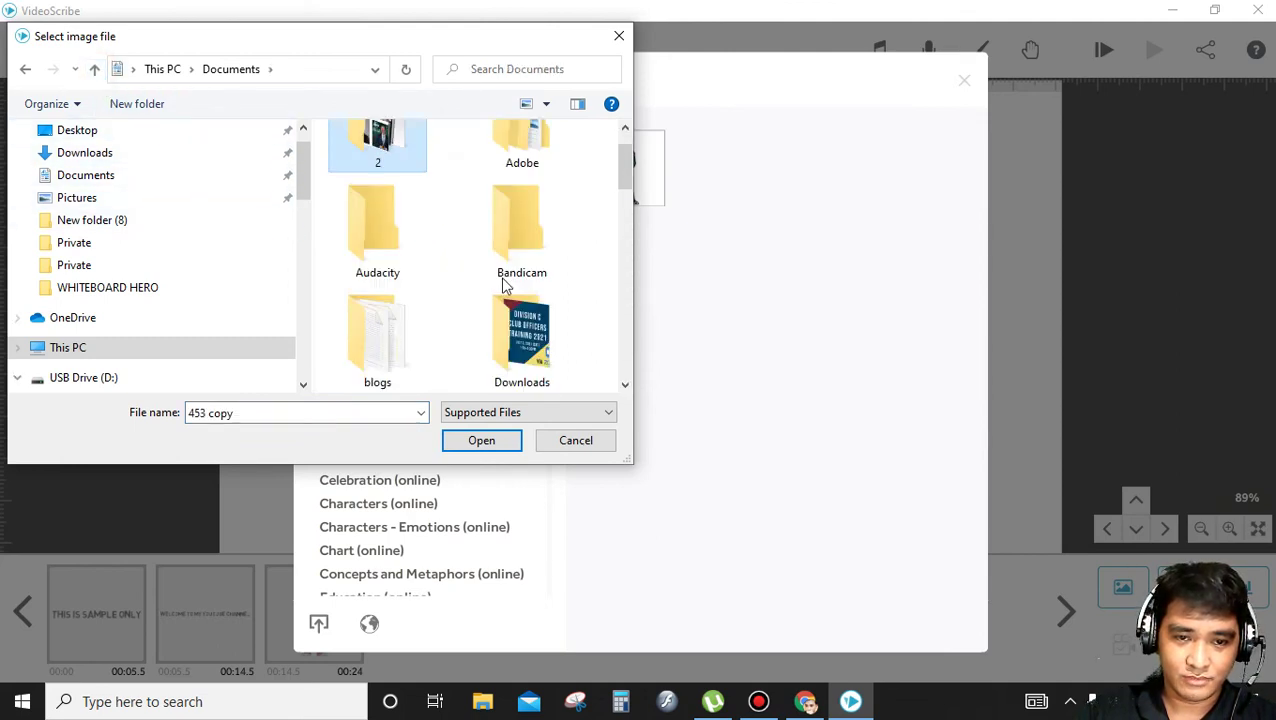
left_click_drag(638, 217, 865, 217)
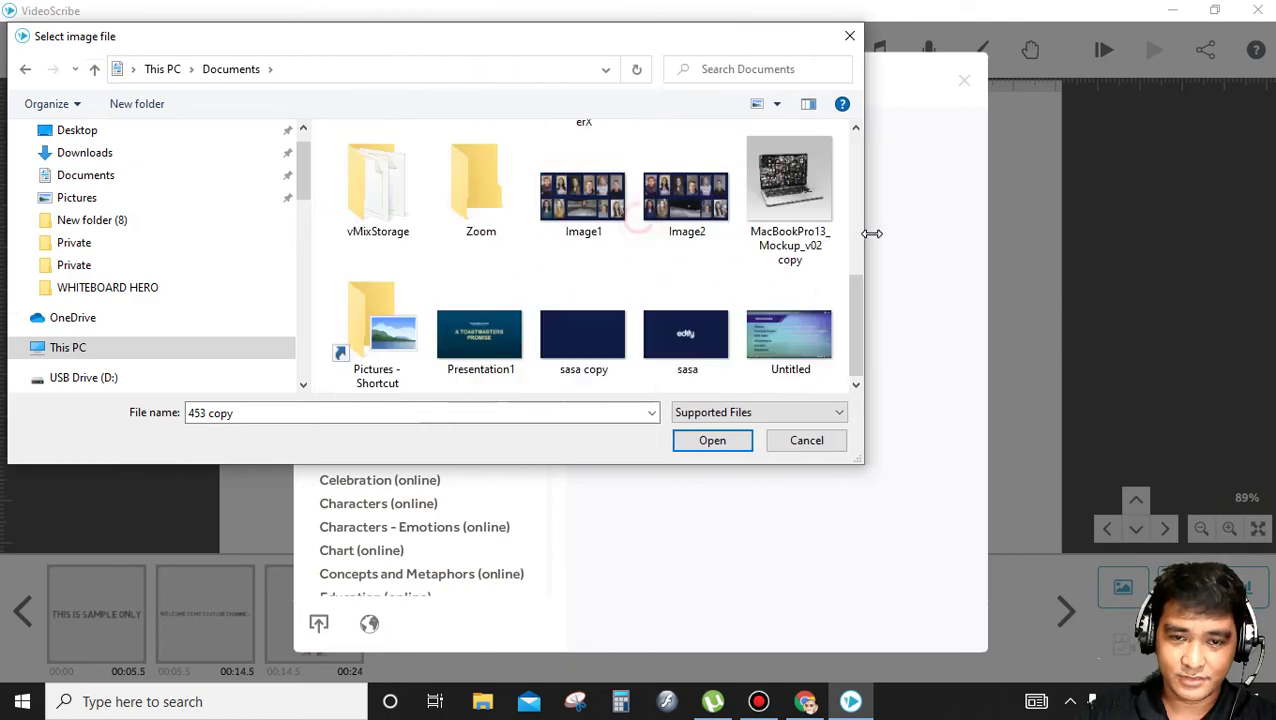
Compare the Image2 and MacBook mockup pictures in Documents
scroll(570, 305, "up", 4)
scroll(650, 277, "down", 6)
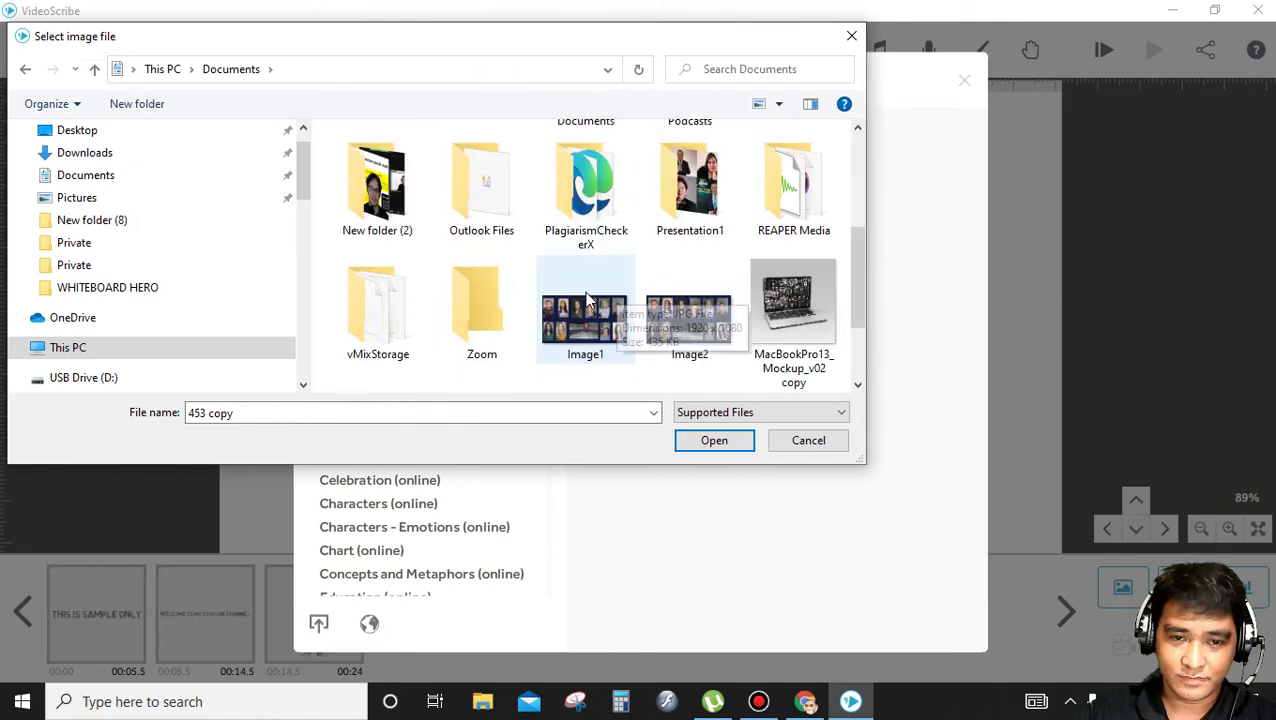
left_click(688, 192)
left_click(787, 210)
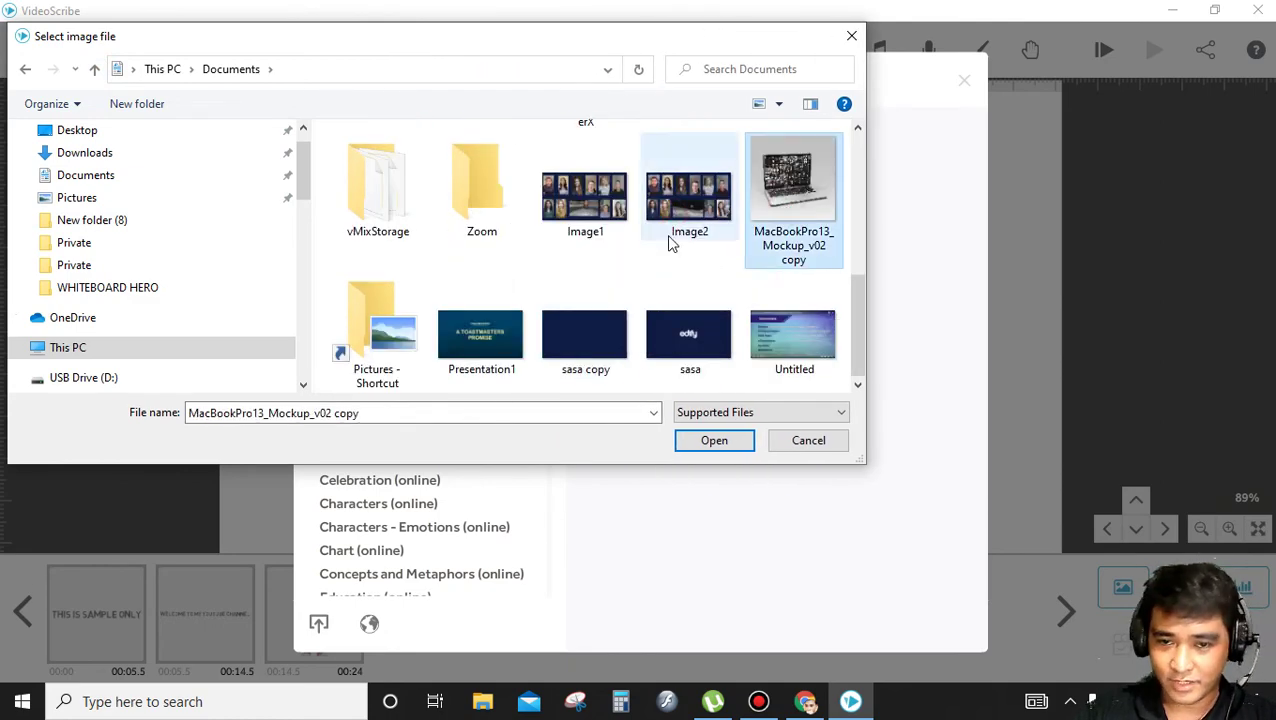
left_click(666, 234)
left_click(778, 214)
scroll(533, 214, "up", 3)
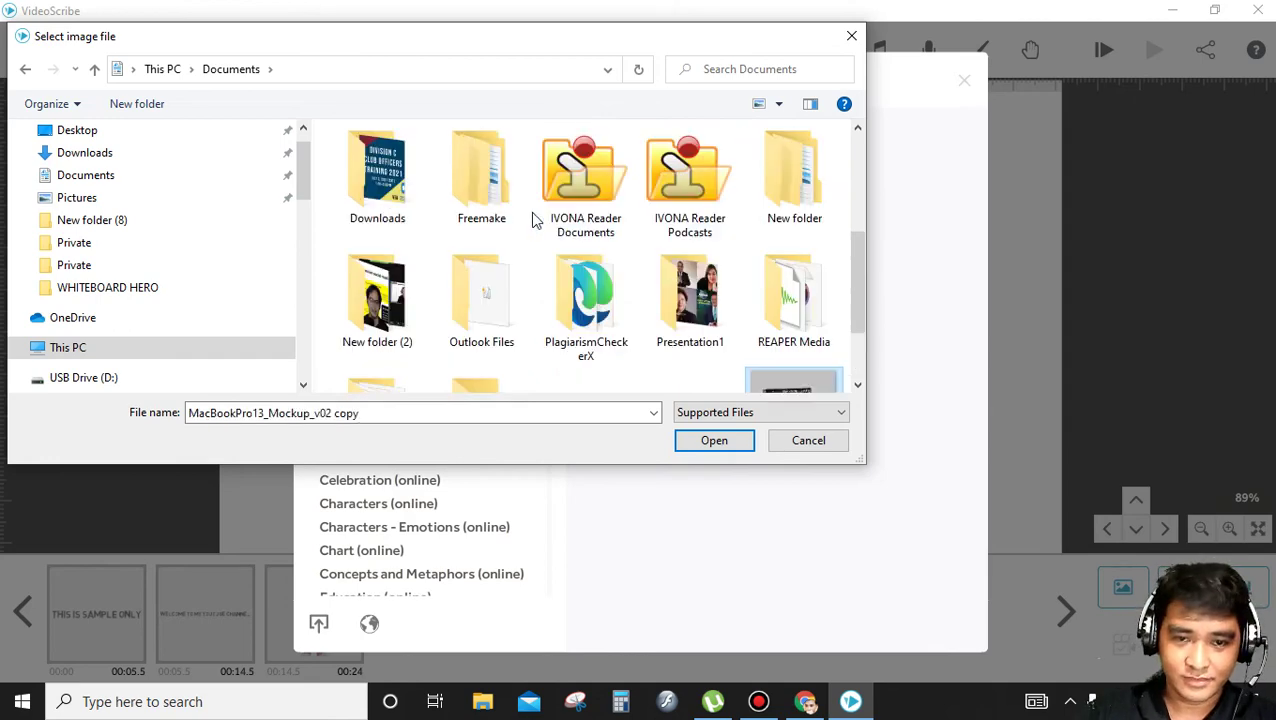
scroll(533, 214, "down", 3)
scroll(535, 207, "up", 6)
Import the Slide1 image from the Documents folder '2'
double_click(368, 197)
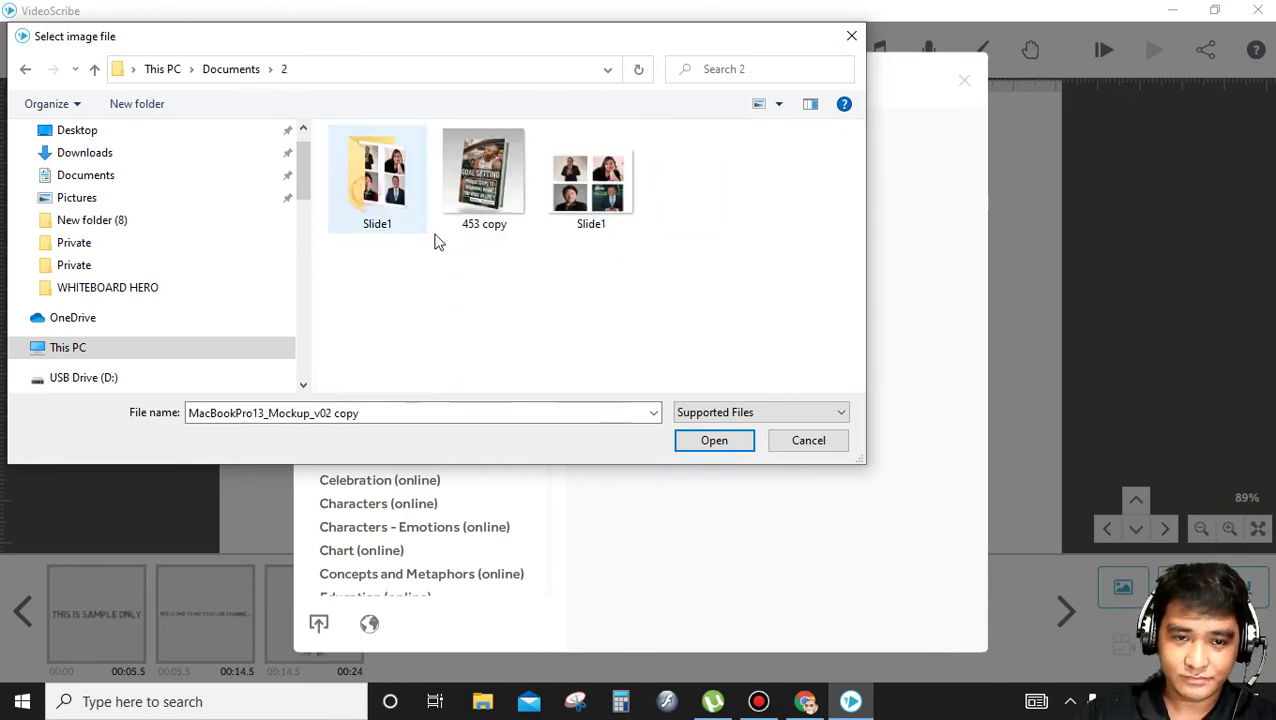
left_click(488, 178)
left_click(556, 193)
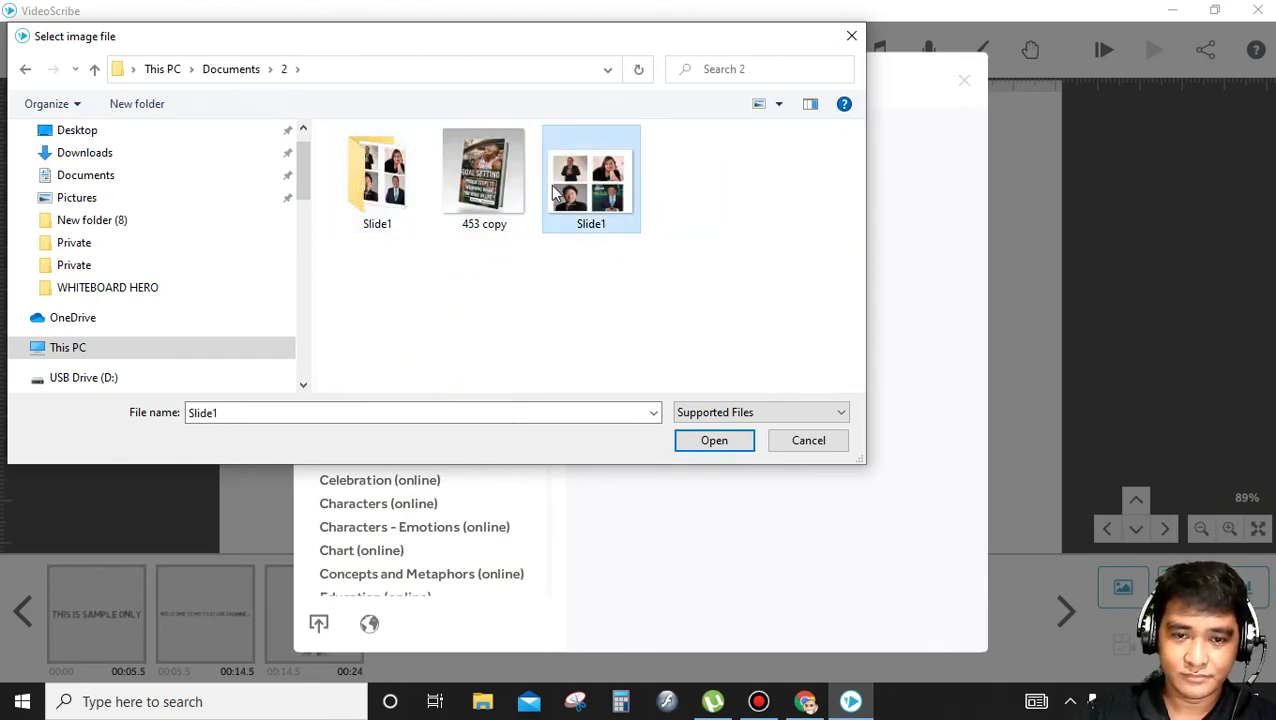
left_click(377, 180)
left_click(604, 193)
double_click(604, 193)
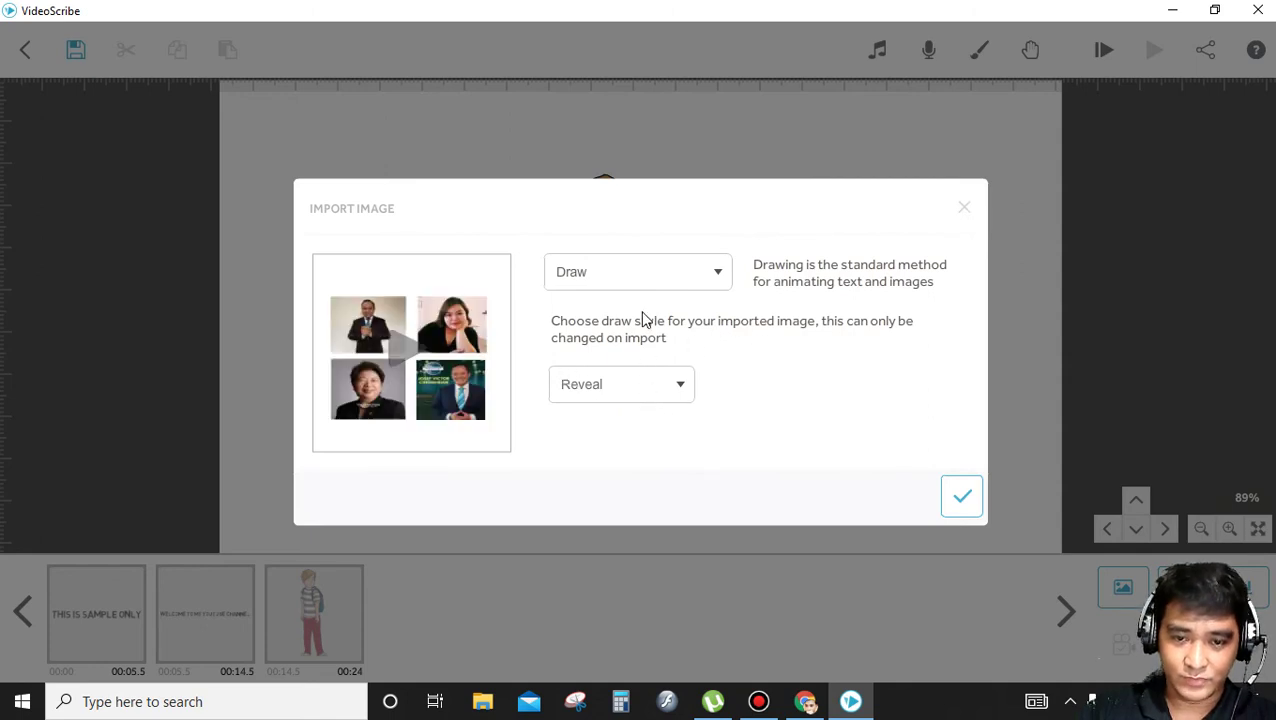
Set the imported photo grid to Move In with Bounce easing and add it to the canvas
left_click(644, 263)
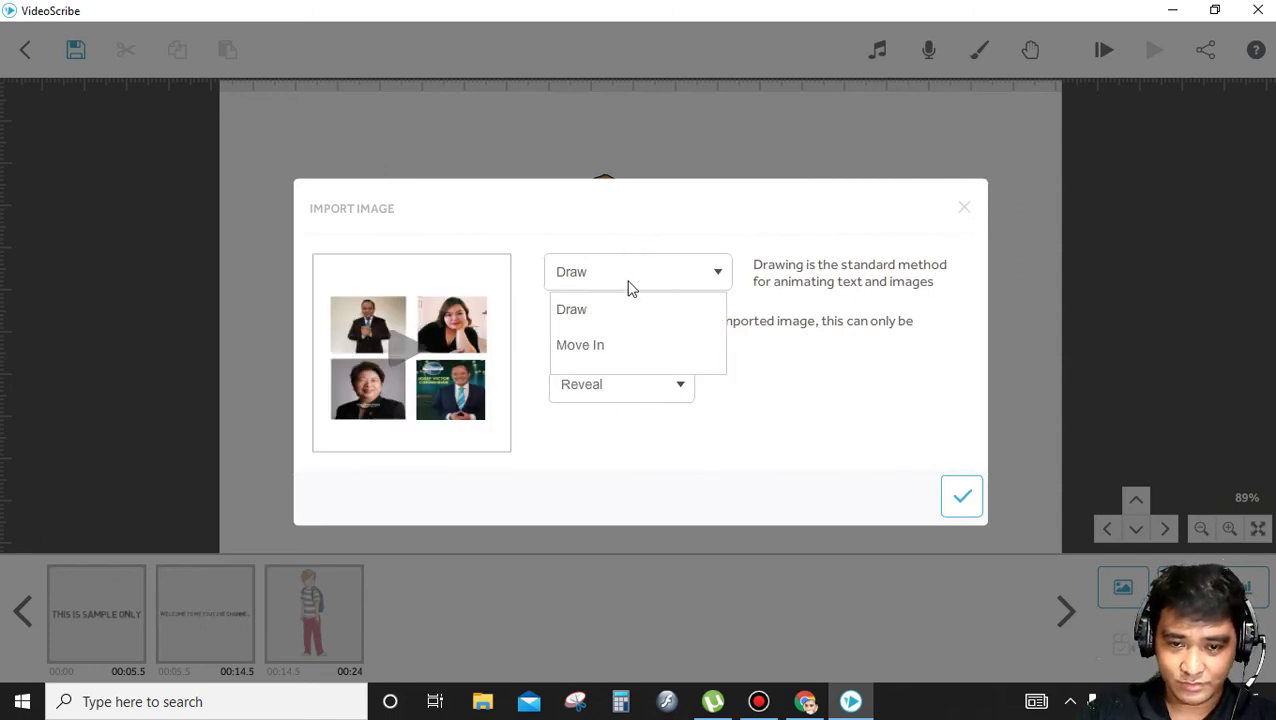
left_click(608, 354)
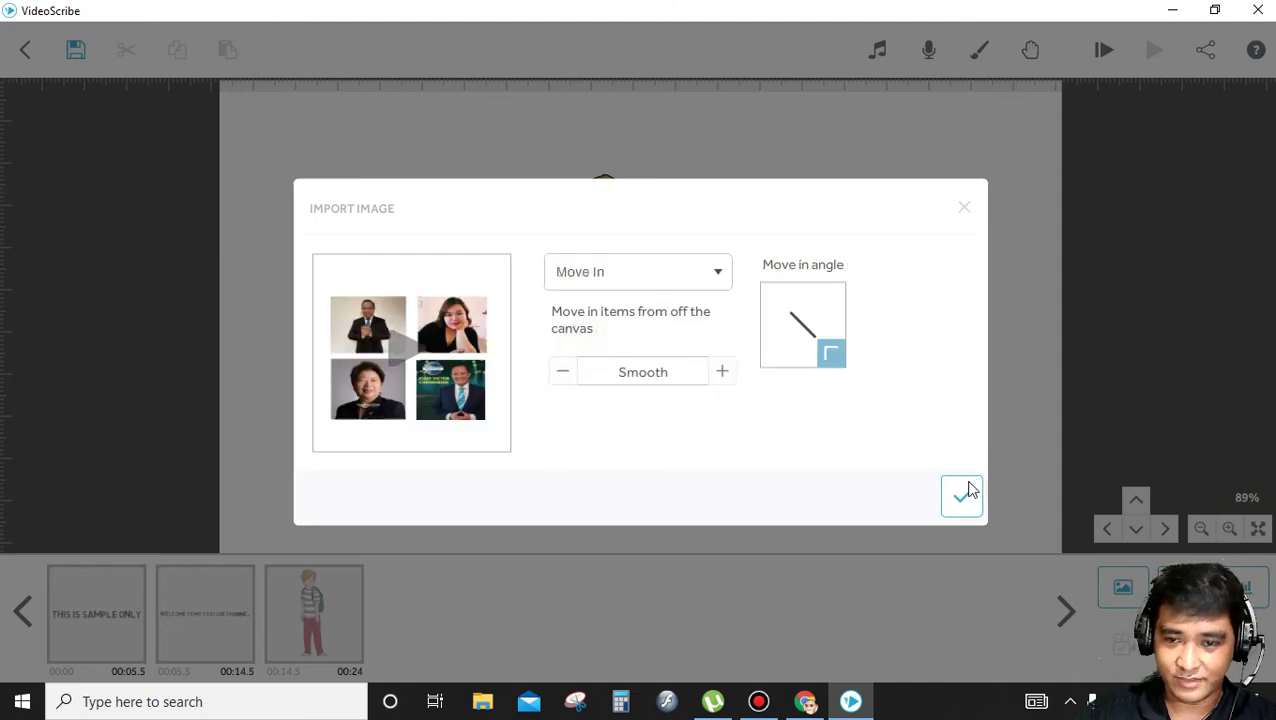
left_click(721, 372)
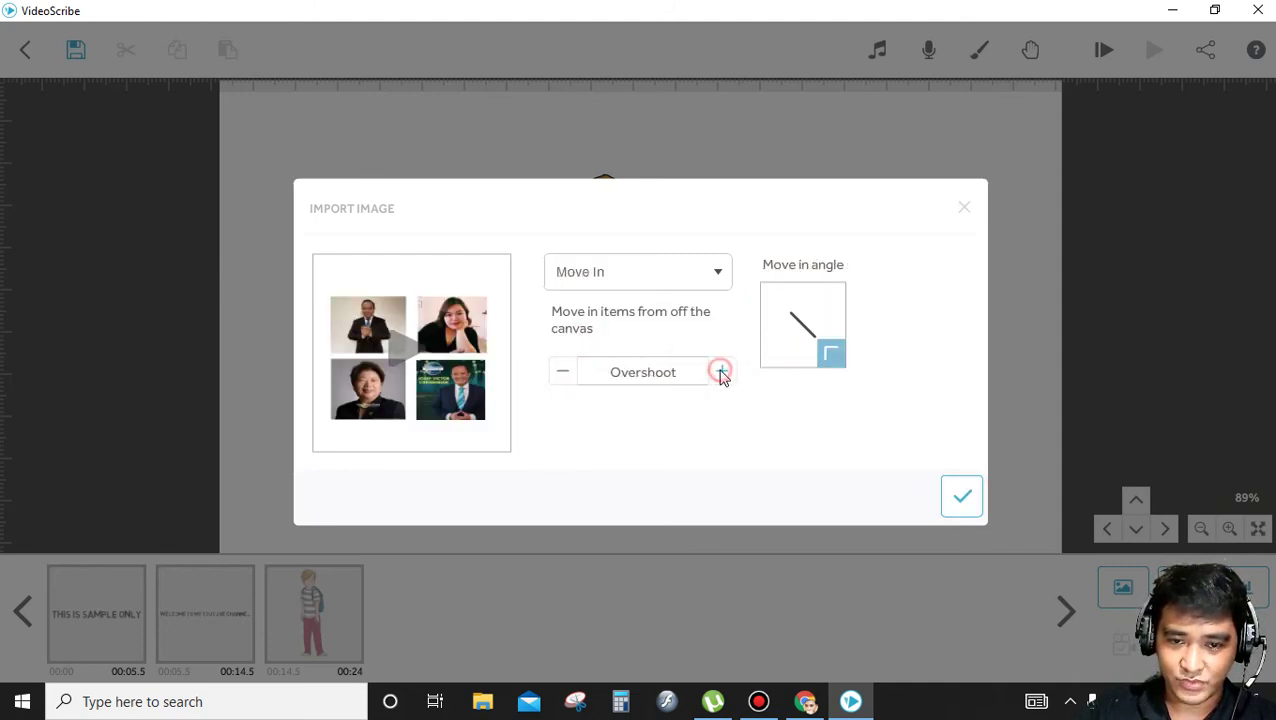
left_click(721, 372)
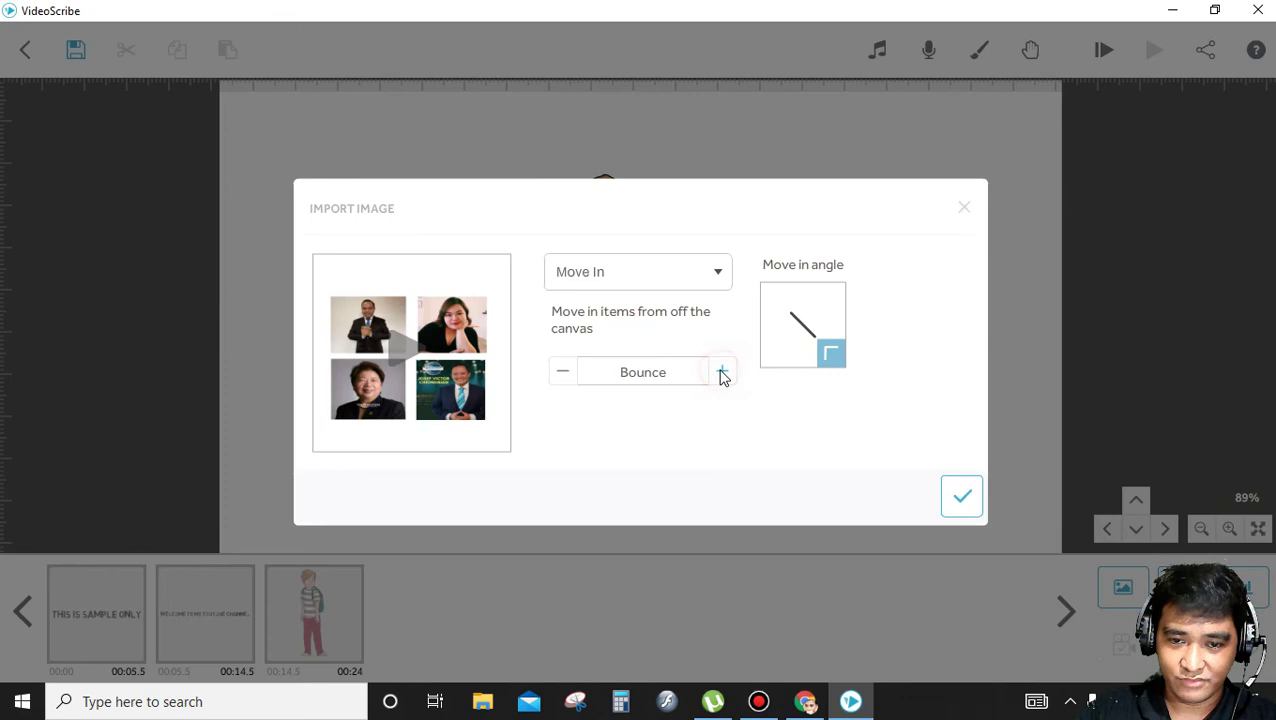
left_click(962, 496)
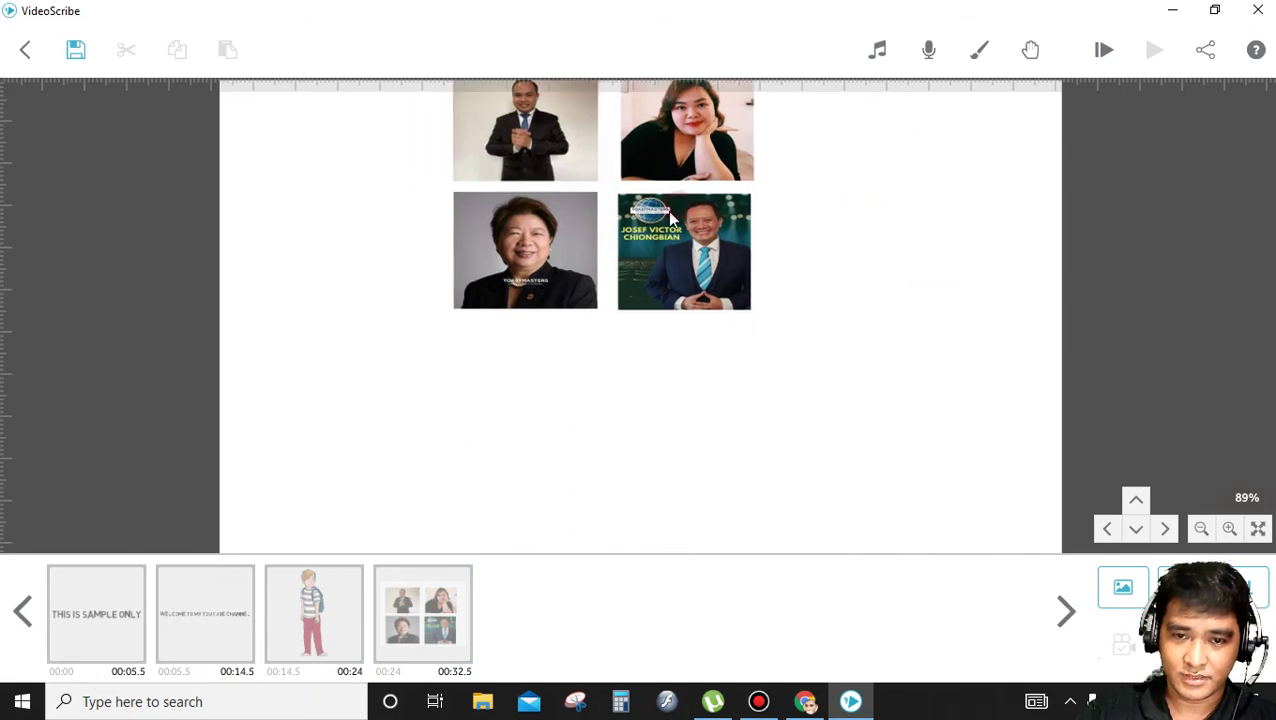
Frame the view on the photo grid's camera position and play the scribe preview
left_click(672, 218)
left_click(866, 334)
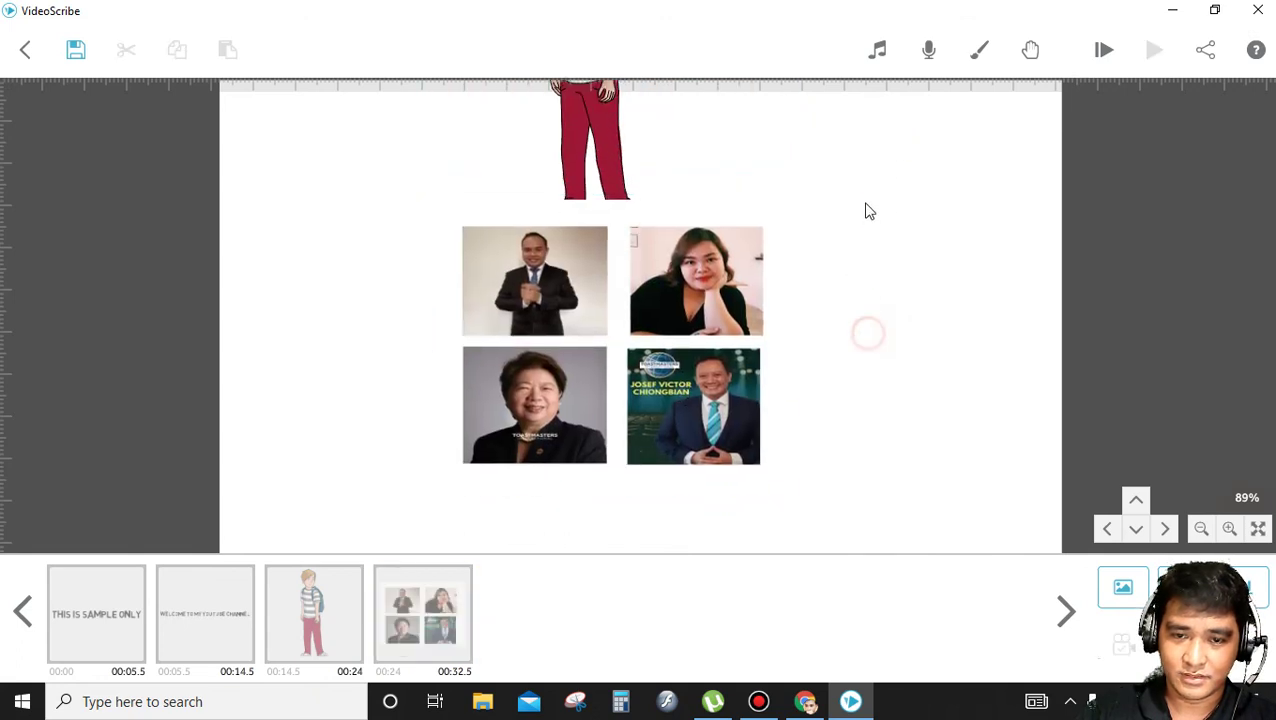
left_click(667, 250)
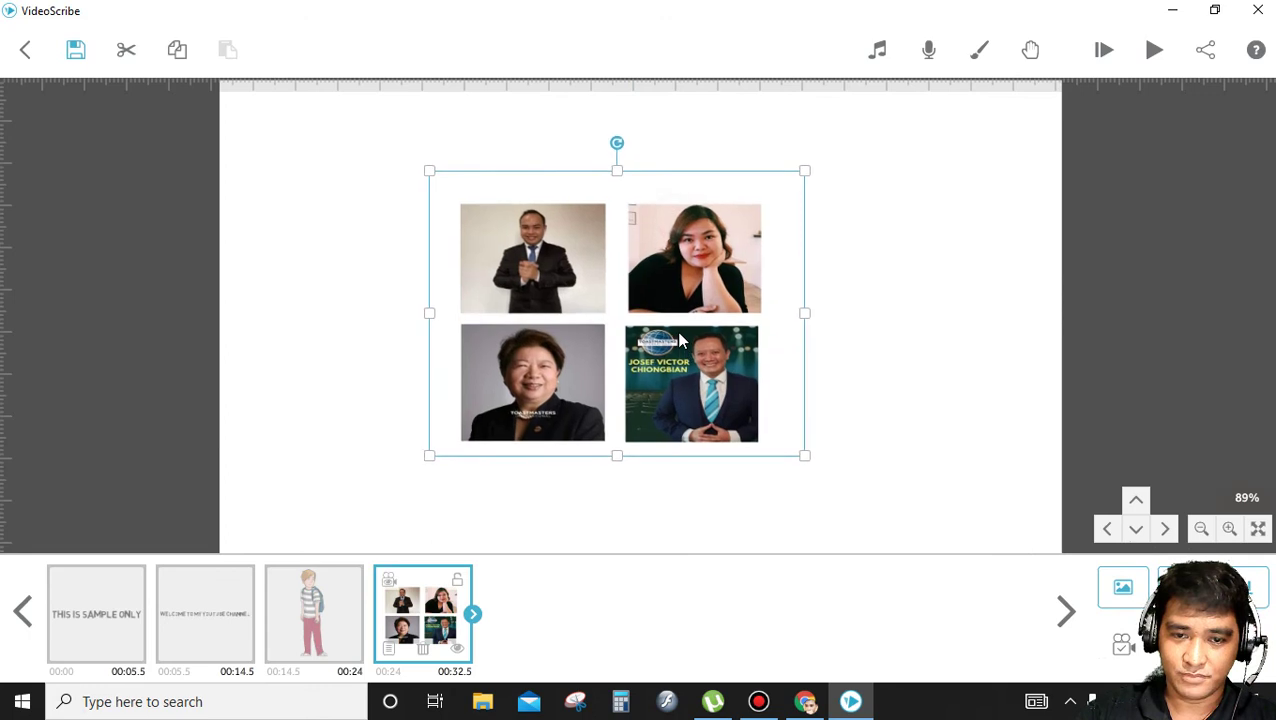
left_click(383, 594)
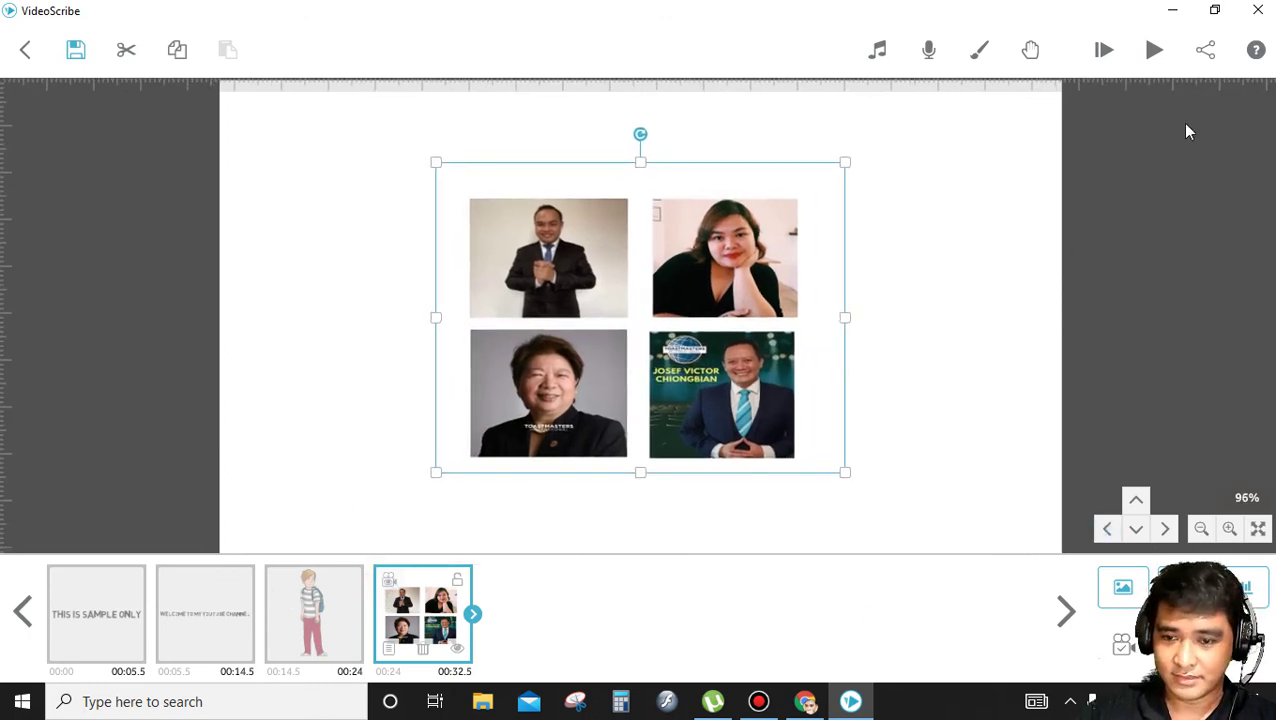
left_click(1154, 49)
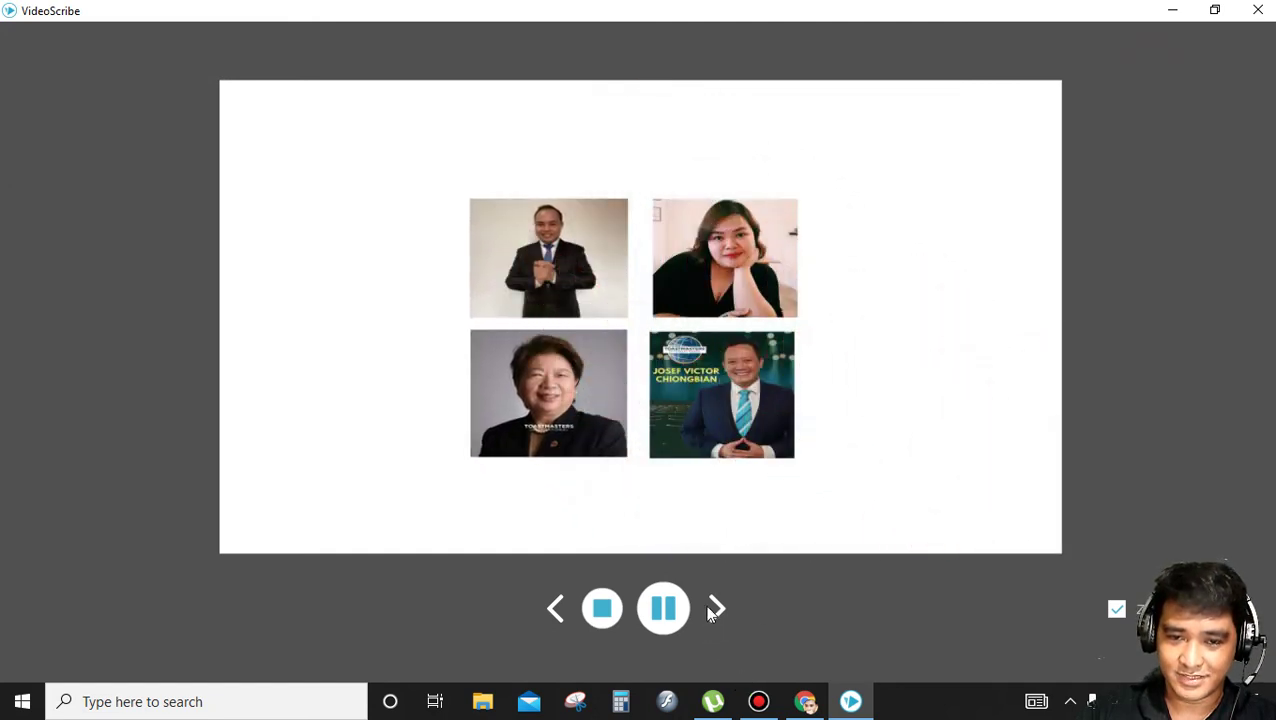
Stop the preview and return to the editor with the four-photo grid shown
left_click(601, 610)
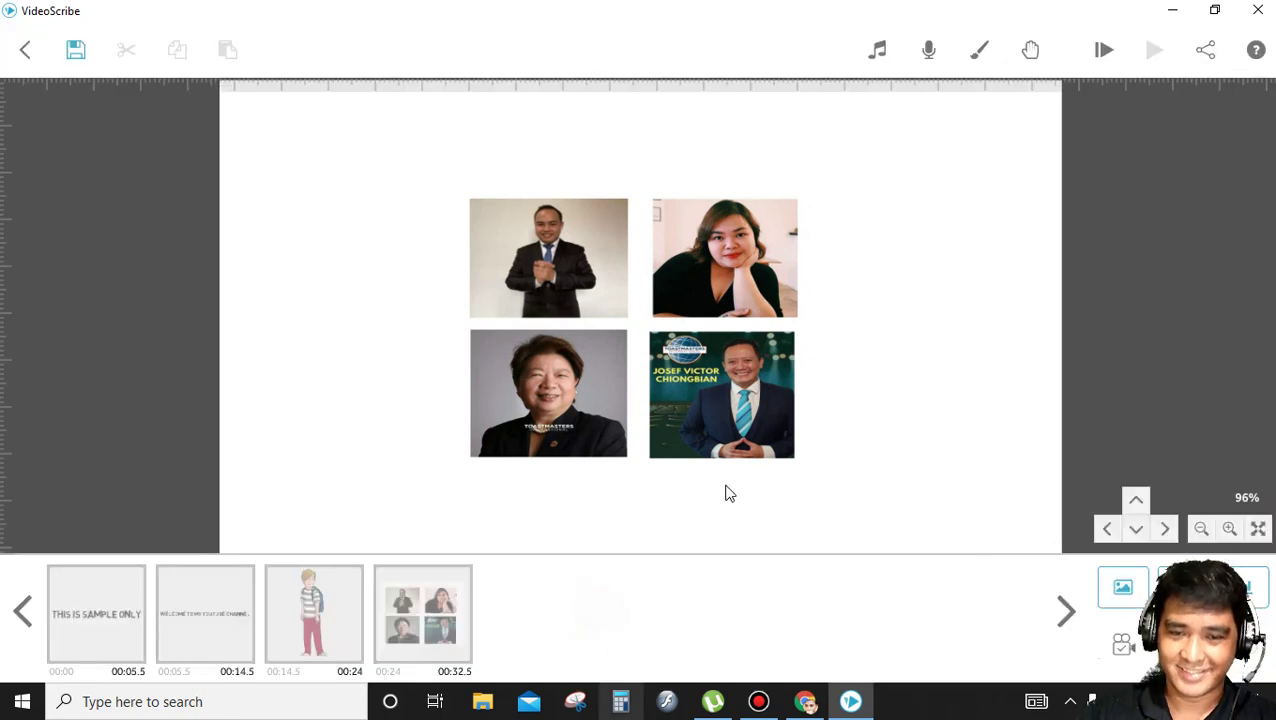